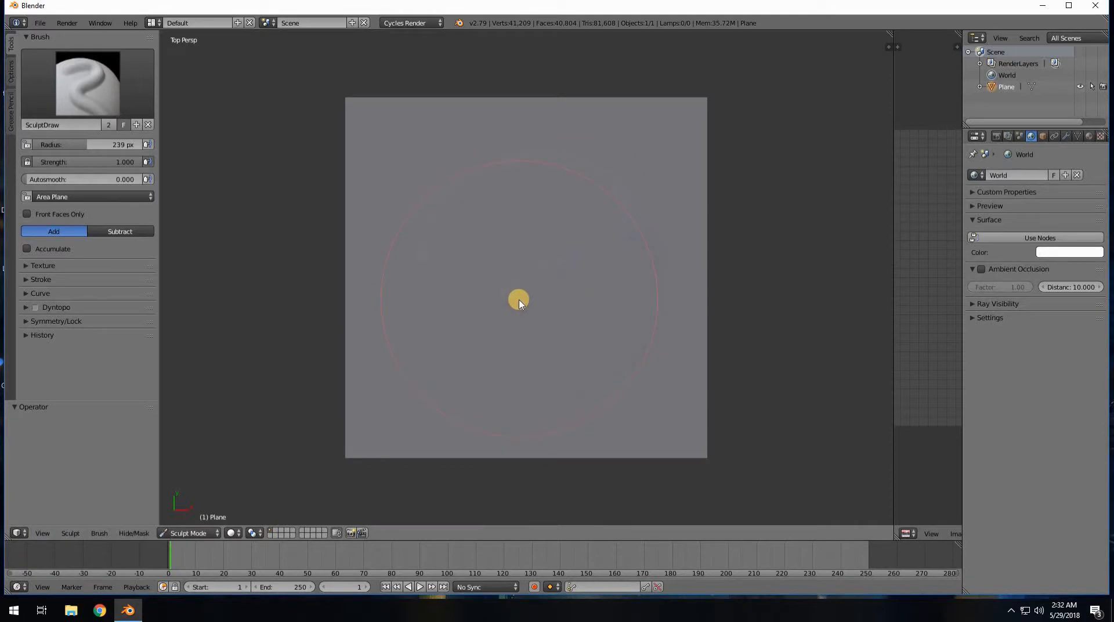
# Reduce the sculpt brush radius to 58 px.
pyautogui.press('f')
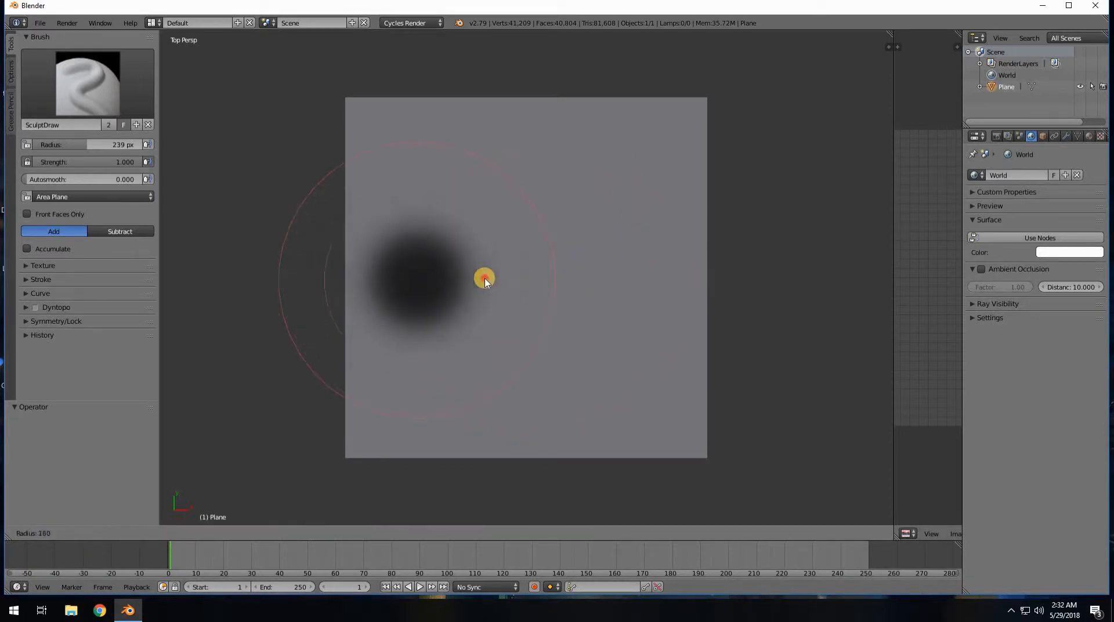
pyautogui.click(483, 278)
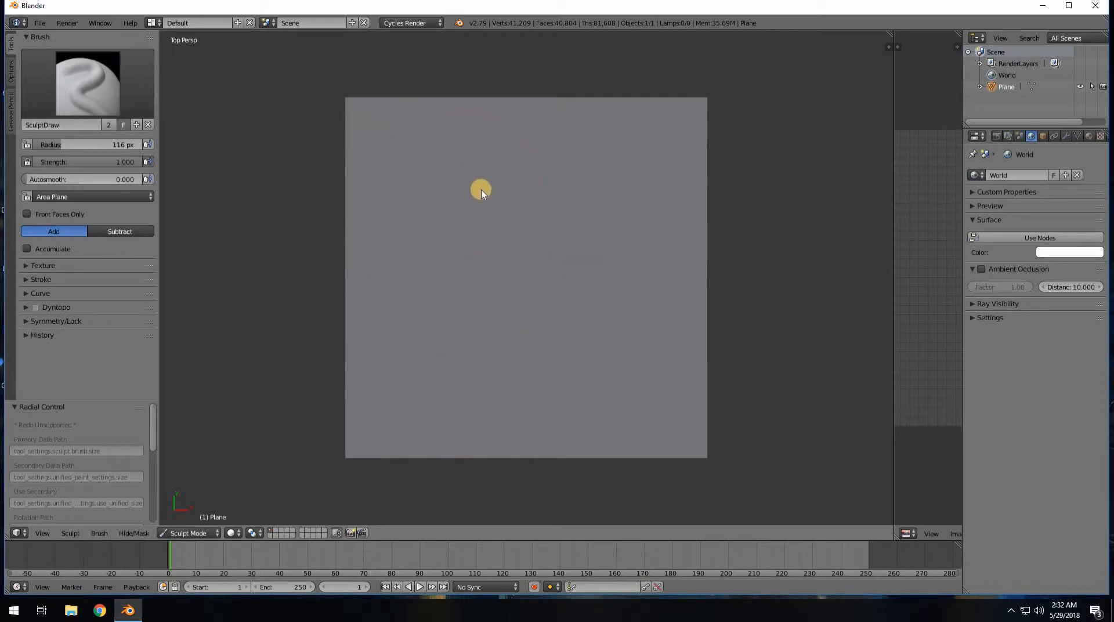
pyautogui.press('f')
pyautogui.click(447, 189)
# Sculpt trial winding ridges across the plane from its upper edge to its lower edge, undoing each one.
pyautogui.moveTo(390, 155)
pyautogui.mouseDown()
pyautogui.moveTo(495, 166)
pyautogui.moveTo(560, 219)
pyautogui.moveTo(414, 243)
pyautogui.mouseUp()
pyautogui.moveTo(459, 316)
pyautogui.mouseDown()
pyautogui.moveTo(604, 303)
pyautogui.moveTo(616, 368)
pyautogui.moveTo(385, 405)
pyautogui.mouseUp()
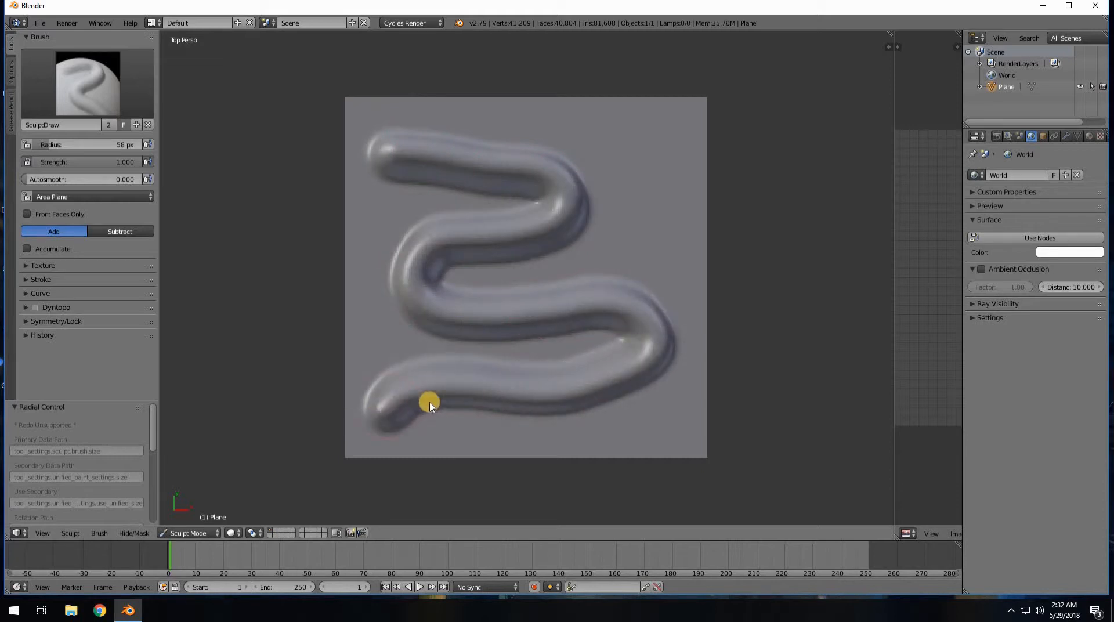
pyautogui.hotkey('ctrl', 'z')
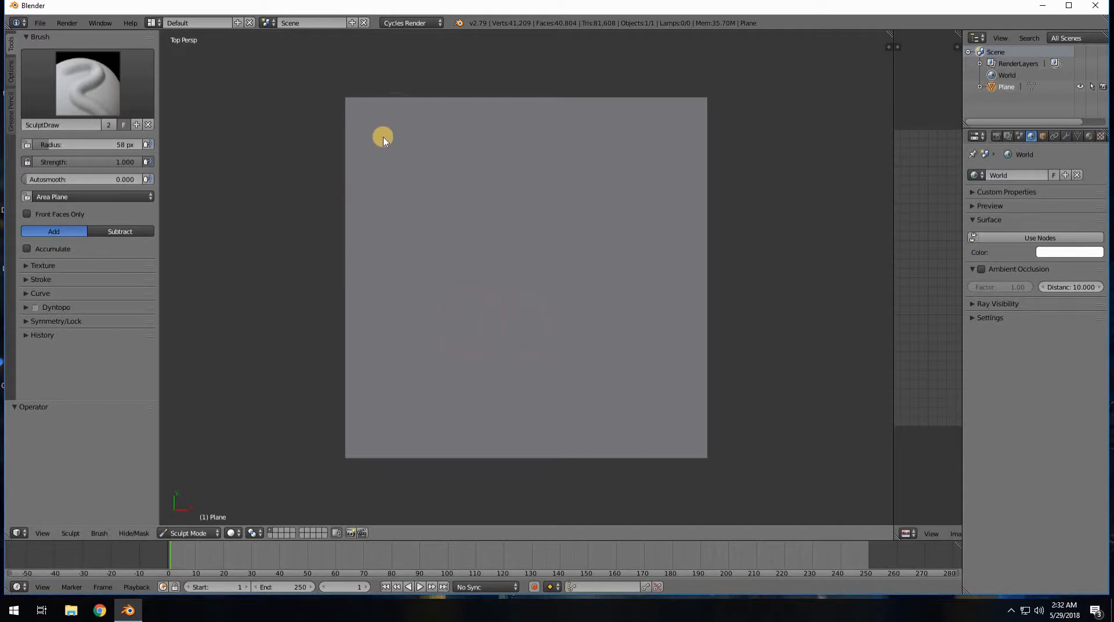
pyautogui.moveTo(395, 139)
pyautogui.mouseDown()
pyautogui.moveTo(475, 132)
pyautogui.moveTo(567, 174)
pyautogui.moveTo(409, 256)
pyautogui.moveTo(540, 274)
pyautogui.moveTo(616, 321)
pyautogui.moveTo(485, 365)
pyautogui.moveTo(444, 430)
pyautogui.moveTo(661, 398)
pyautogui.moveTo(656, 408)
pyautogui.mouseUp()
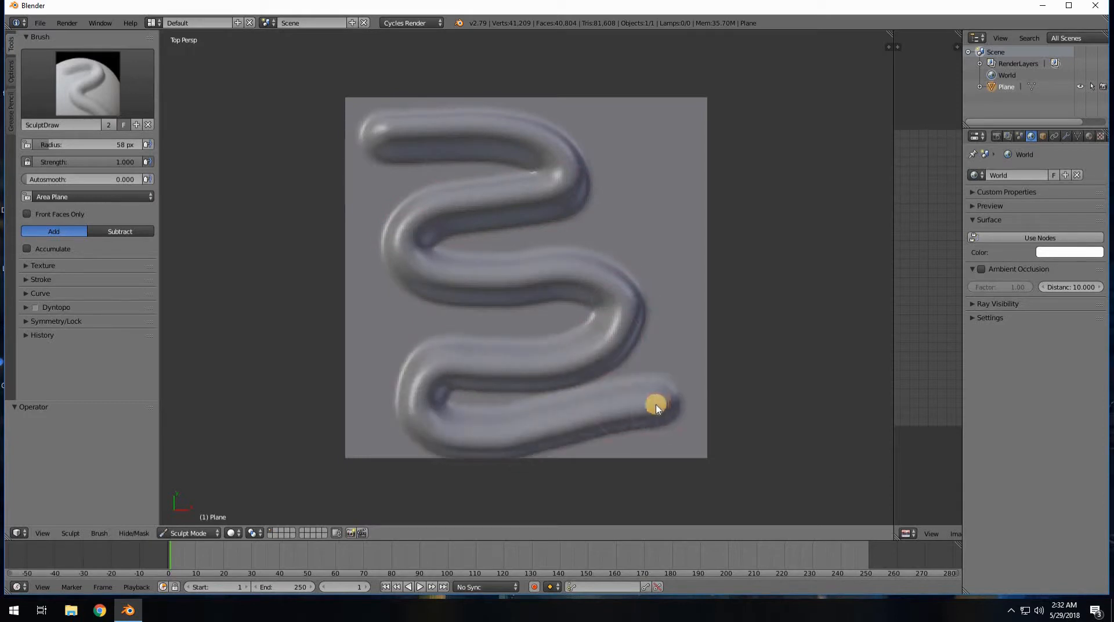
pyautogui.hotkey('ctrl', 'z')
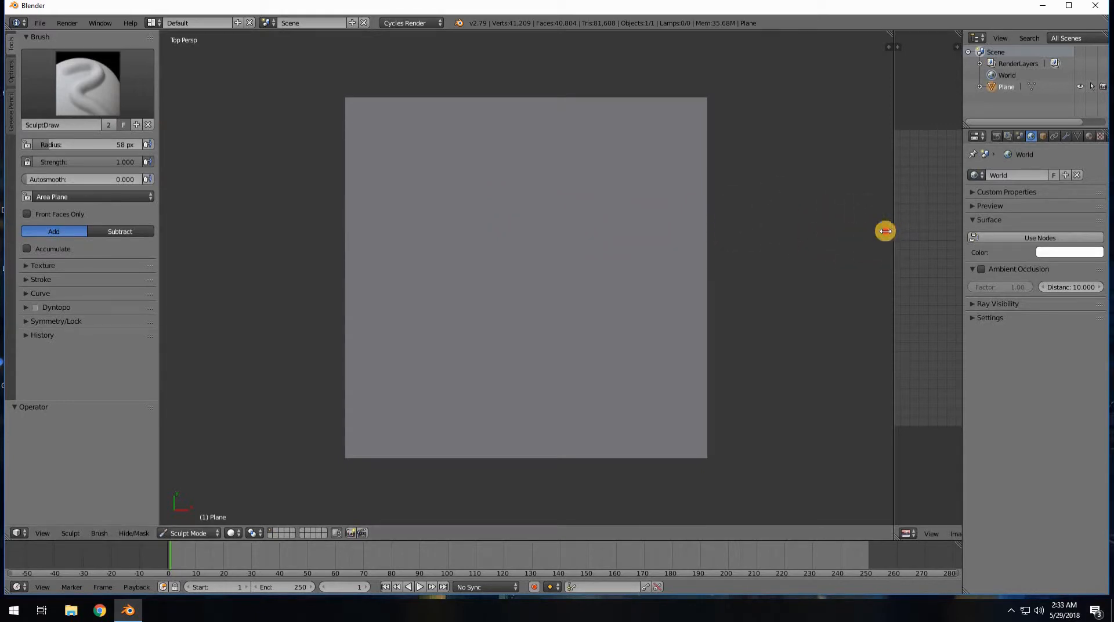
# Enlarge the image editor area so that it takes up about half of the space beside the 3D view.
pyautogui.moveTo(885, 231); pyautogui.dragTo(566, 224)
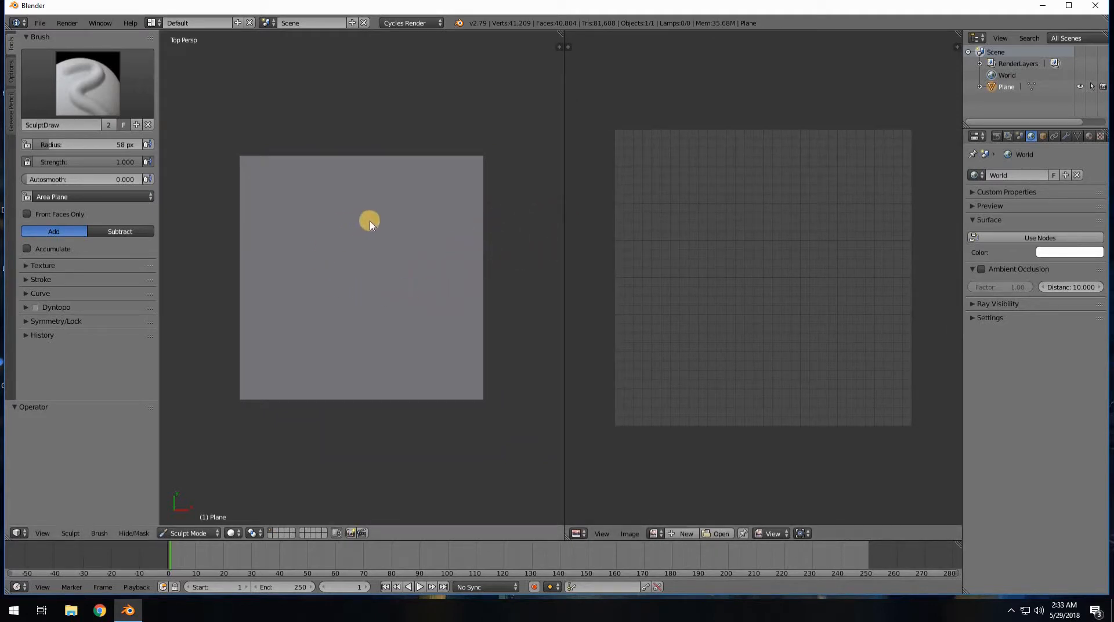
pyautogui.press('t')
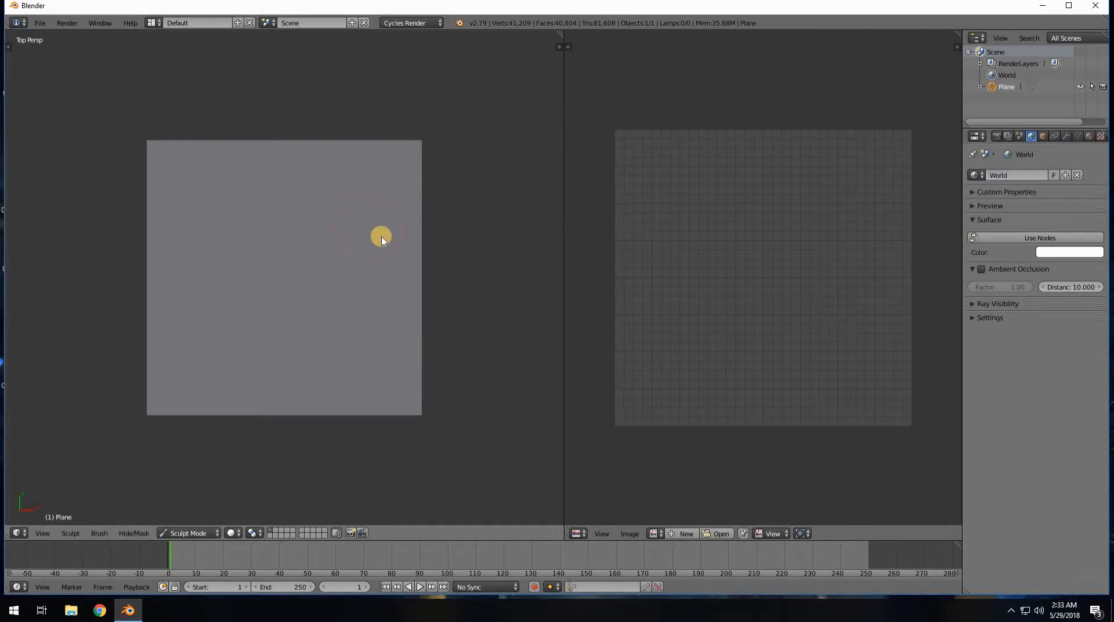
pyautogui.press('t')
# Start the Screencast Keys display in the 3D view and enlarge the image editor area further.
pyautogui.press('n')
pyautogui.scroll(-5, 476, 308)
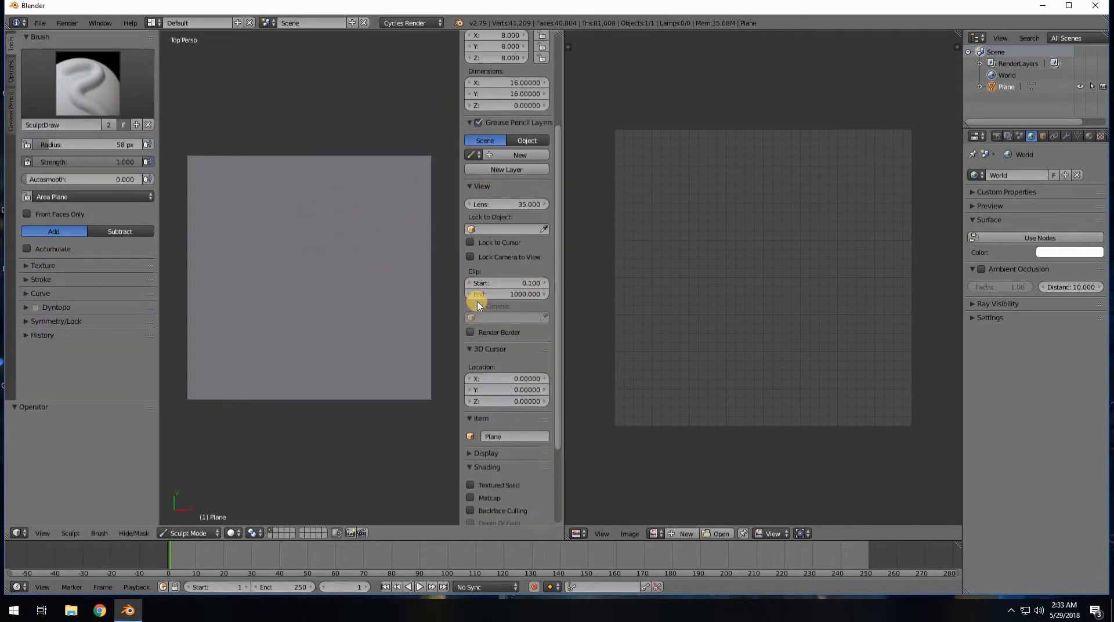
pyautogui.scroll(-5, 481, 314)
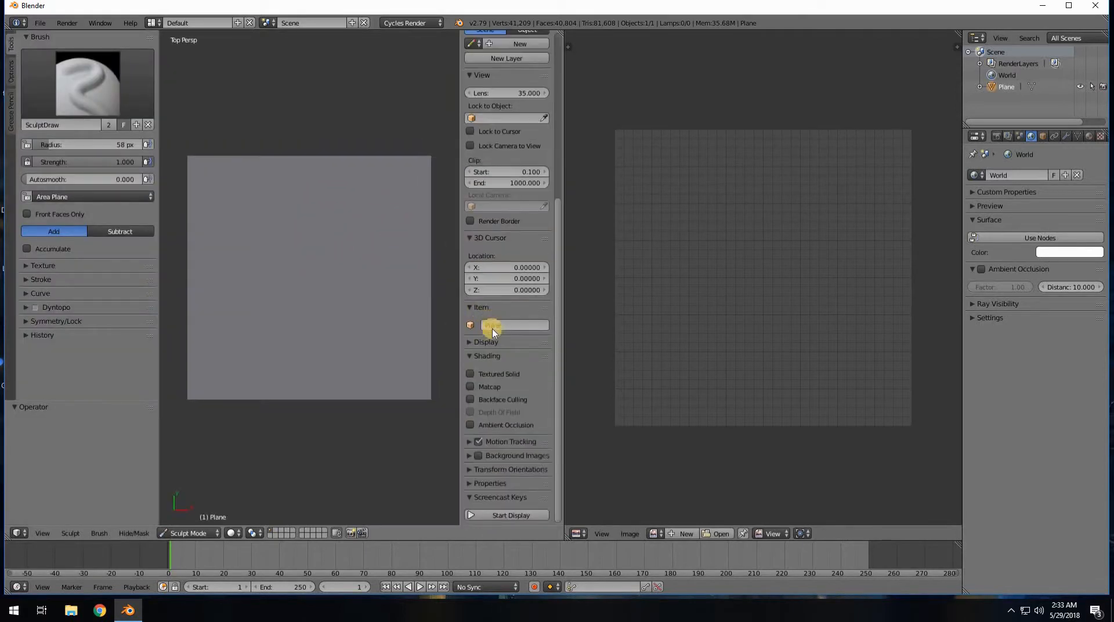
pyautogui.click(504, 514)
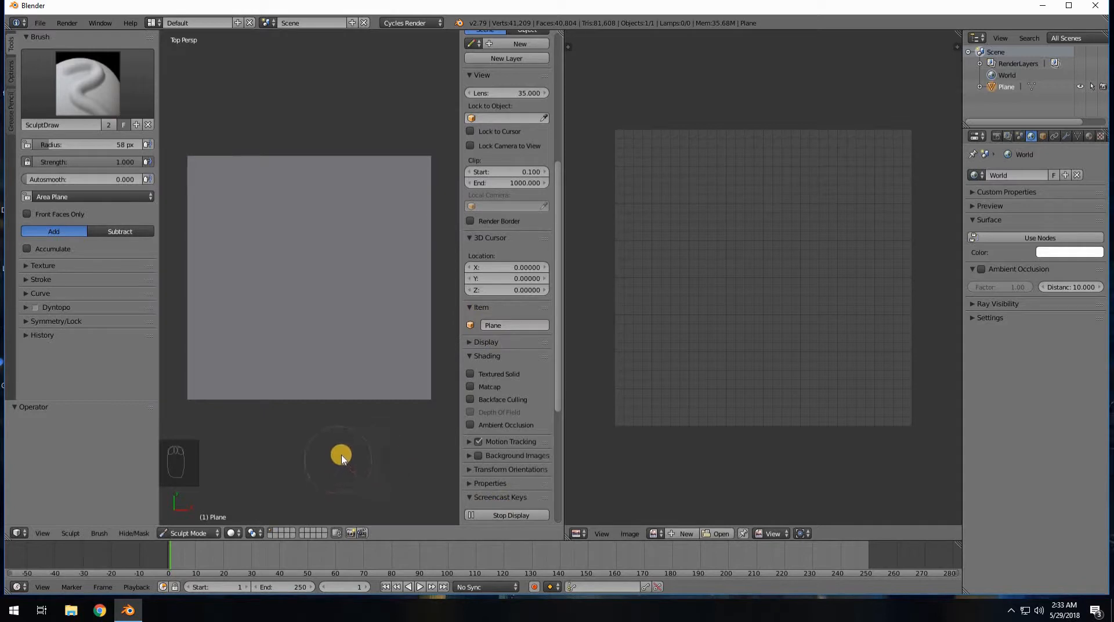
pyautogui.press('r')
pyautogui.press('Escape')
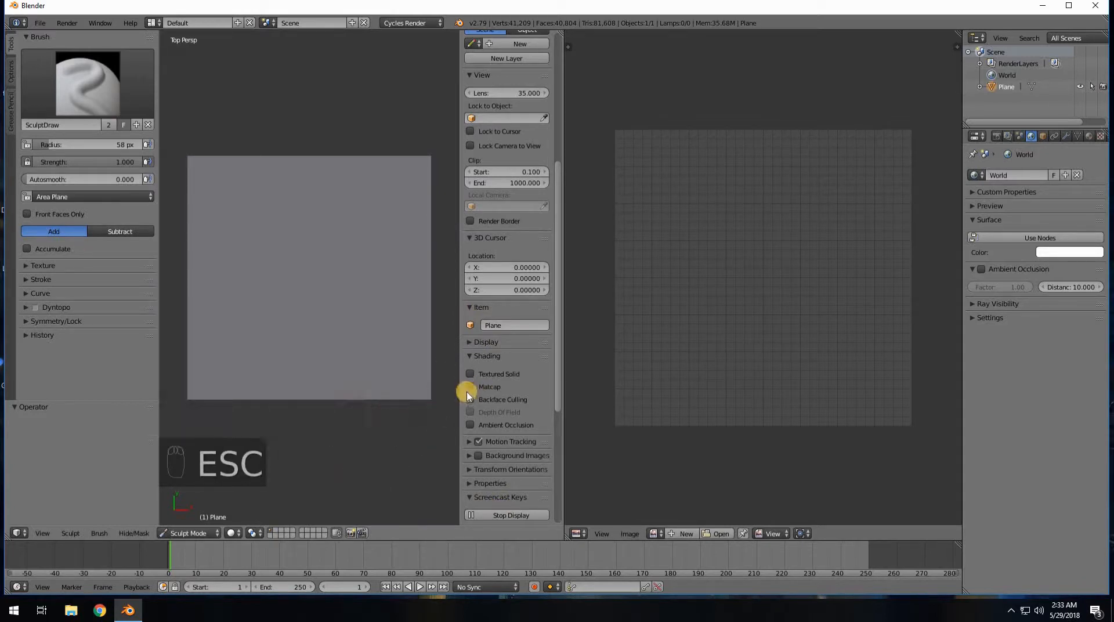
pyautogui.press('n')
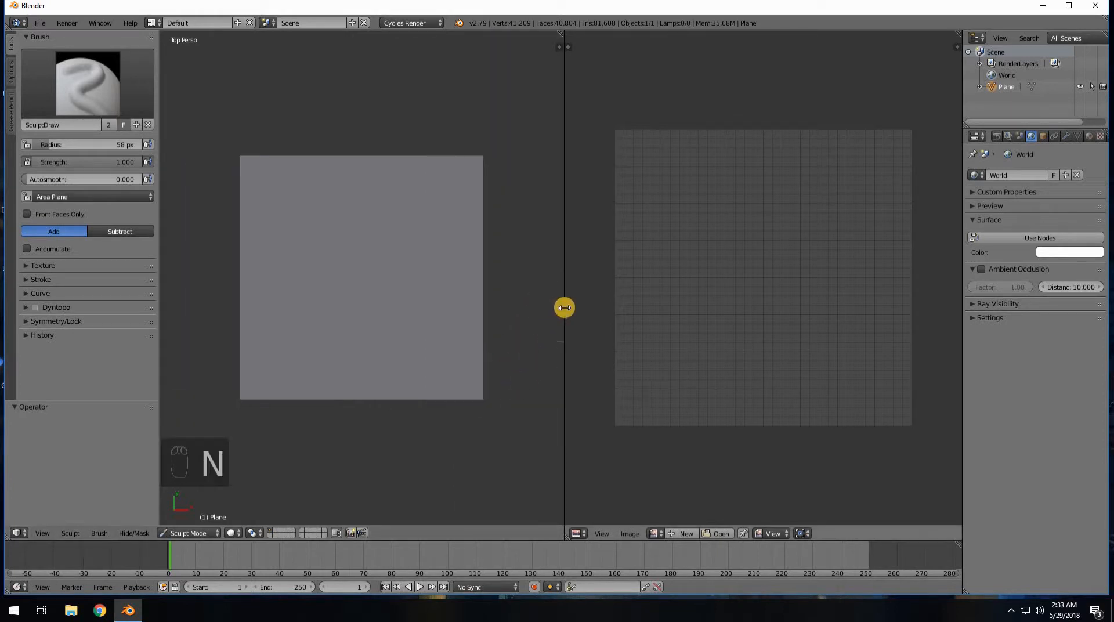
pyautogui.moveTo(565, 309); pyautogui.dragTo(387, 383)
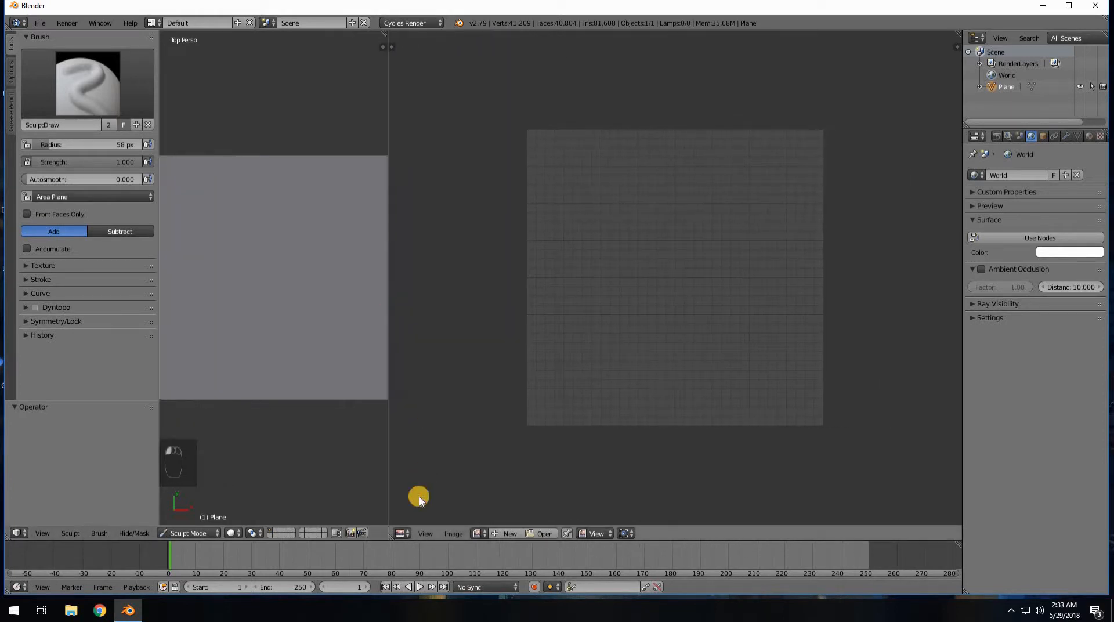
pyautogui.click(401, 534)
pyautogui.click(504, 533)
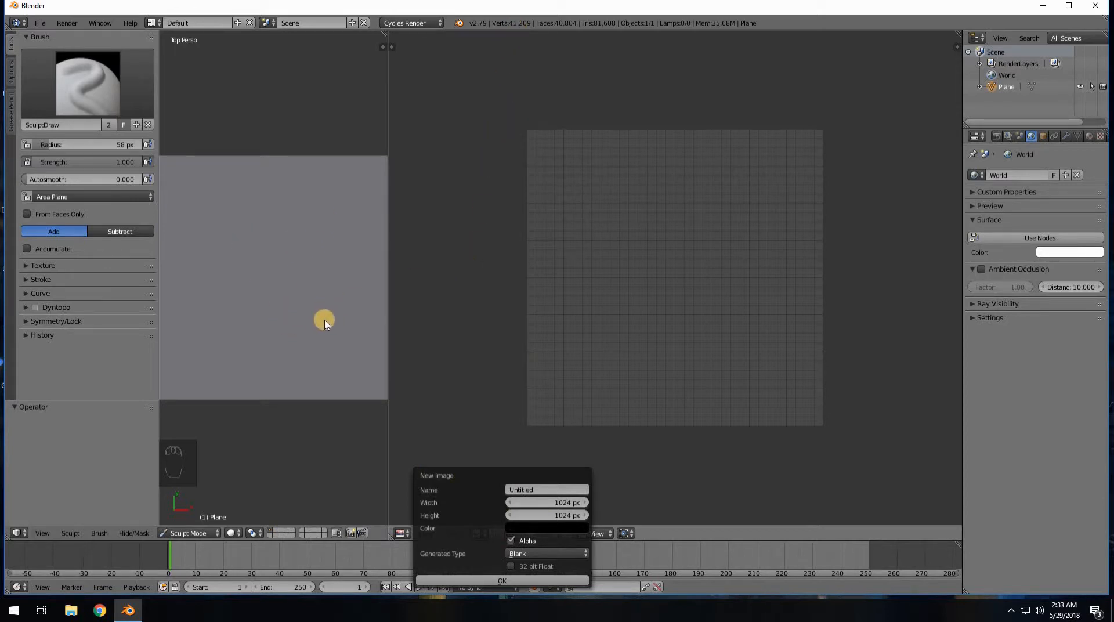
pyautogui.click(559, 502)
pyautogui.press('Tab')
pyautogui.press('Return')
pyautogui.moveTo(125, 161); pyautogui.dragTo(13, 154)
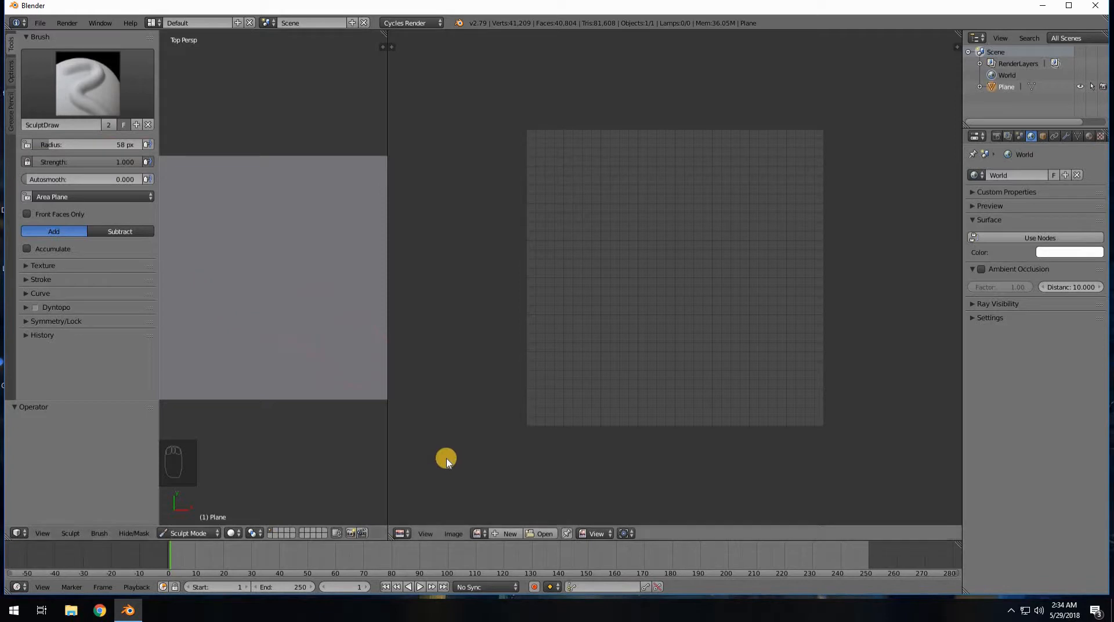
# Create a new blank black image of 1024 × 1024 px with alpha in the image editor.
pyautogui.click(511, 533)
pyautogui.click(550, 503)
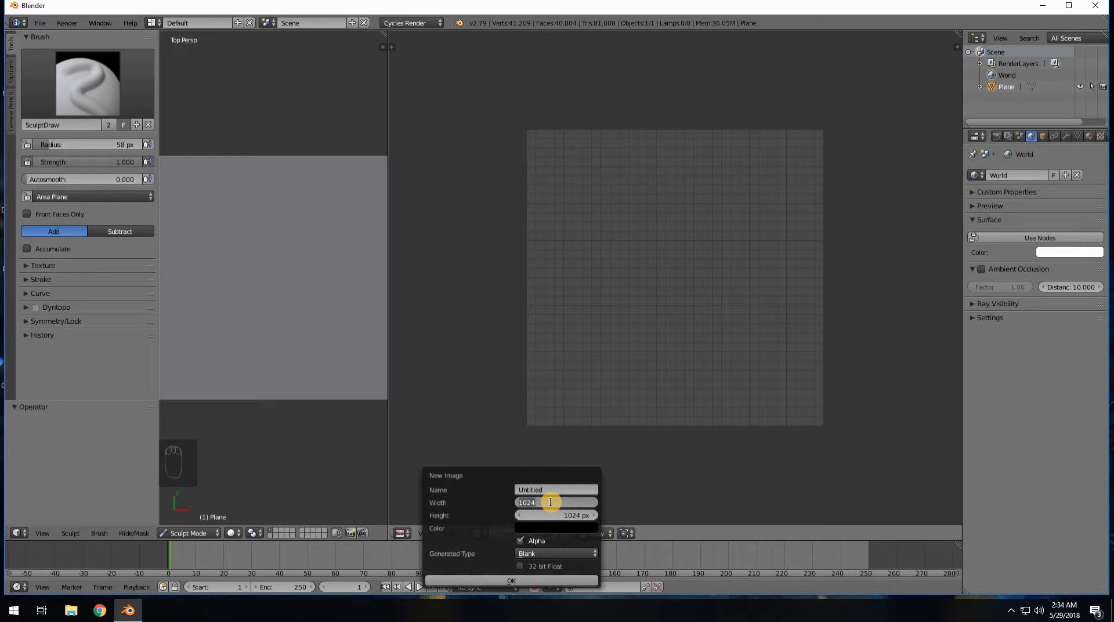
pyautogui.press('Tab')
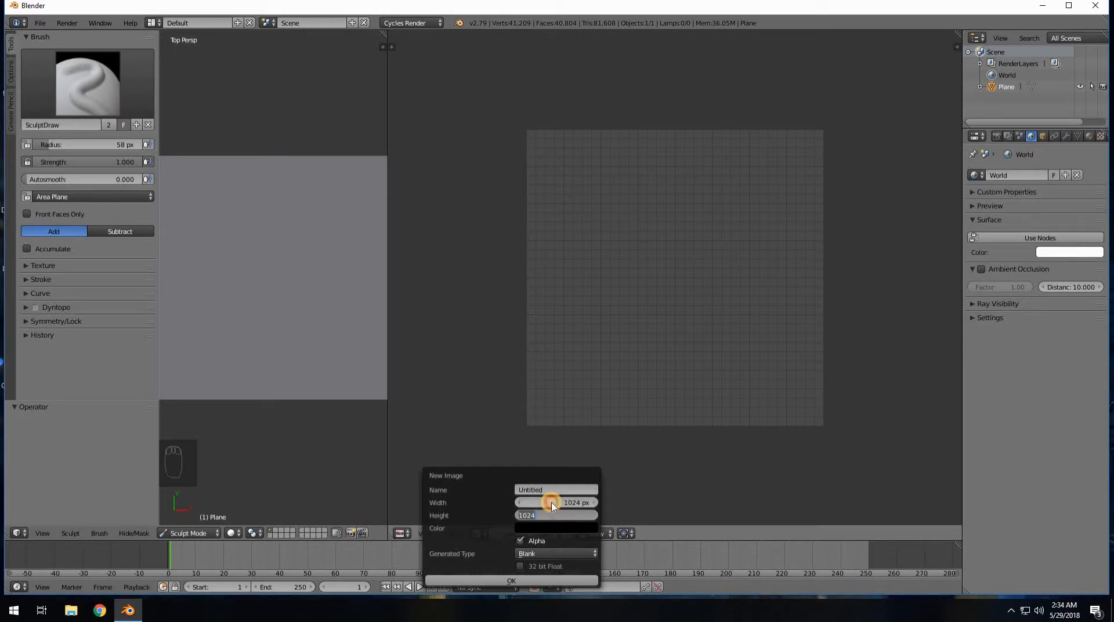
pyautogui.click(552, 505)
pyautogui.click(550, 502)
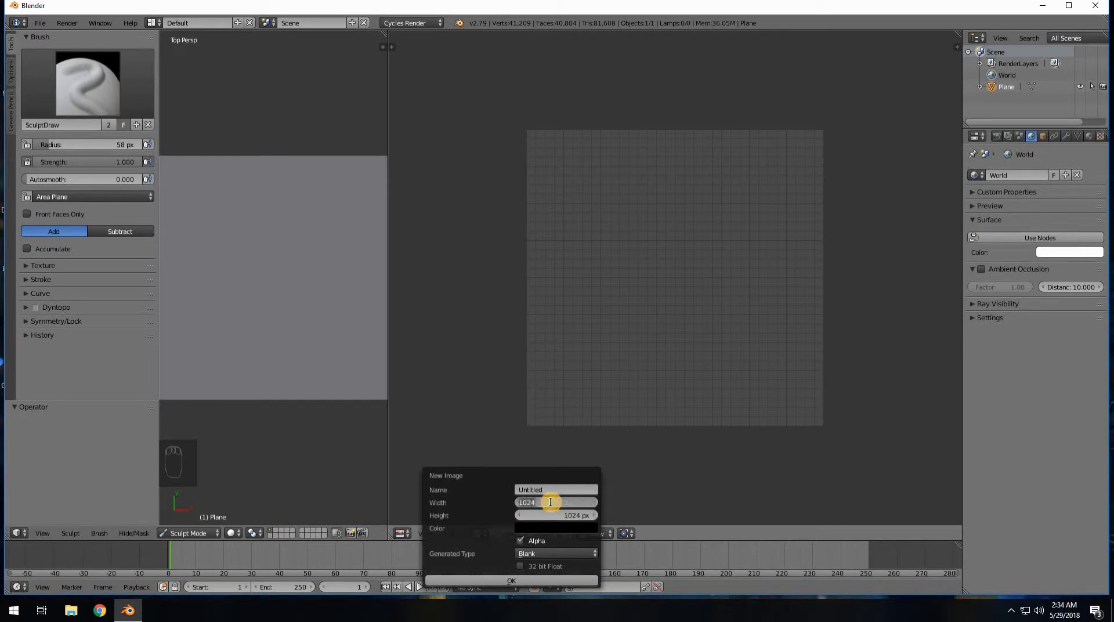
pyautogui.press('Tab')
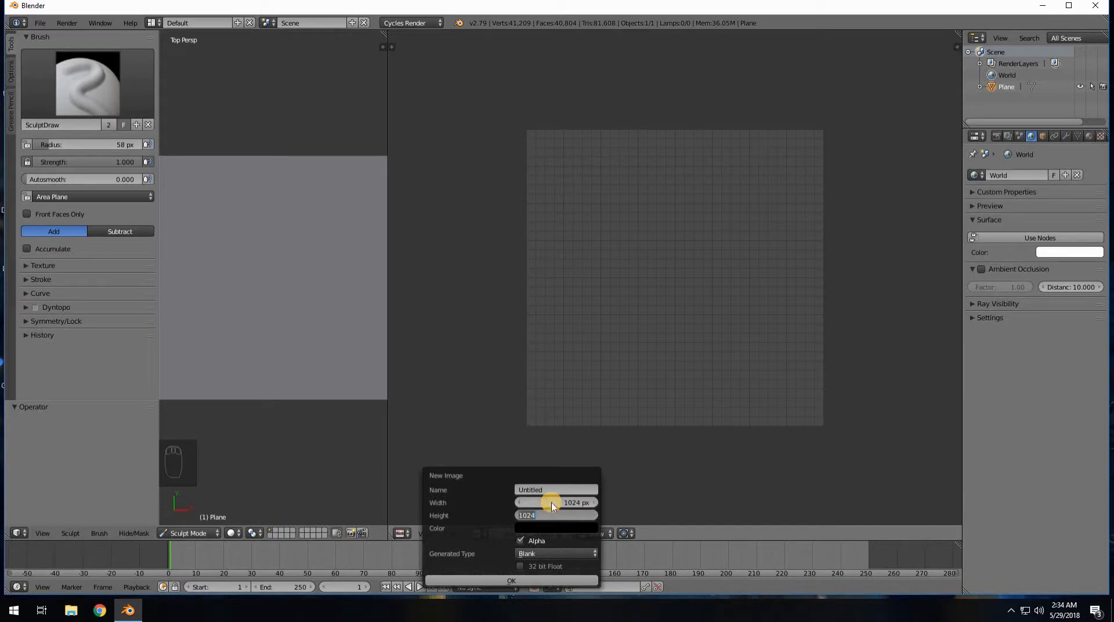
pyautogui.press('Return')
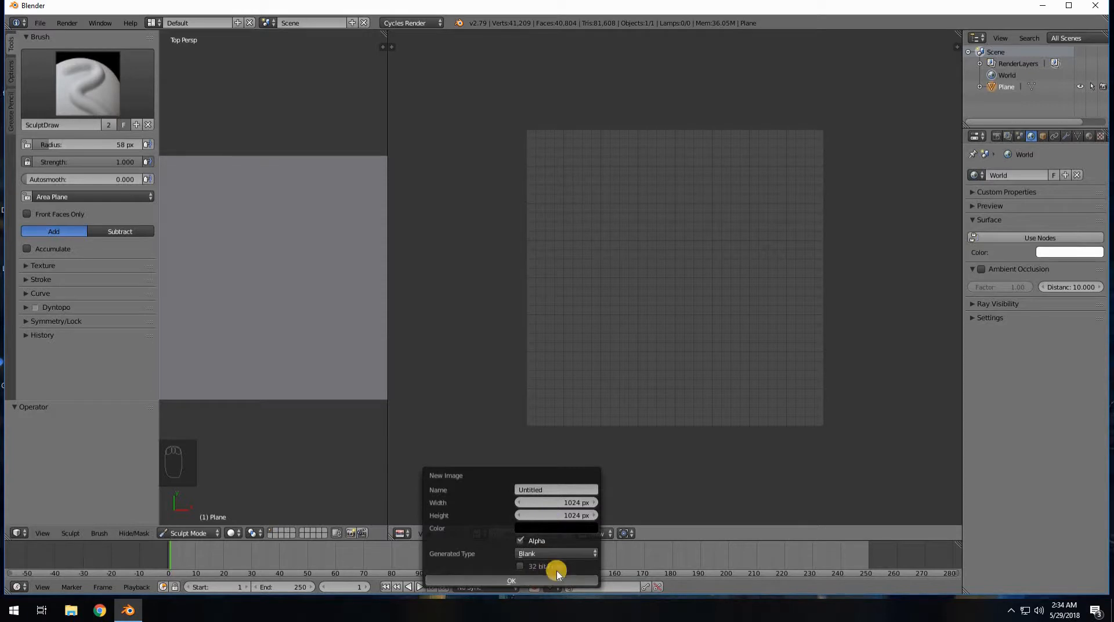
pyautogui.click(537, 581)
pyautogui.scroll(-2, 682, 395)
pyautogui.scroll(1, 682, 394)
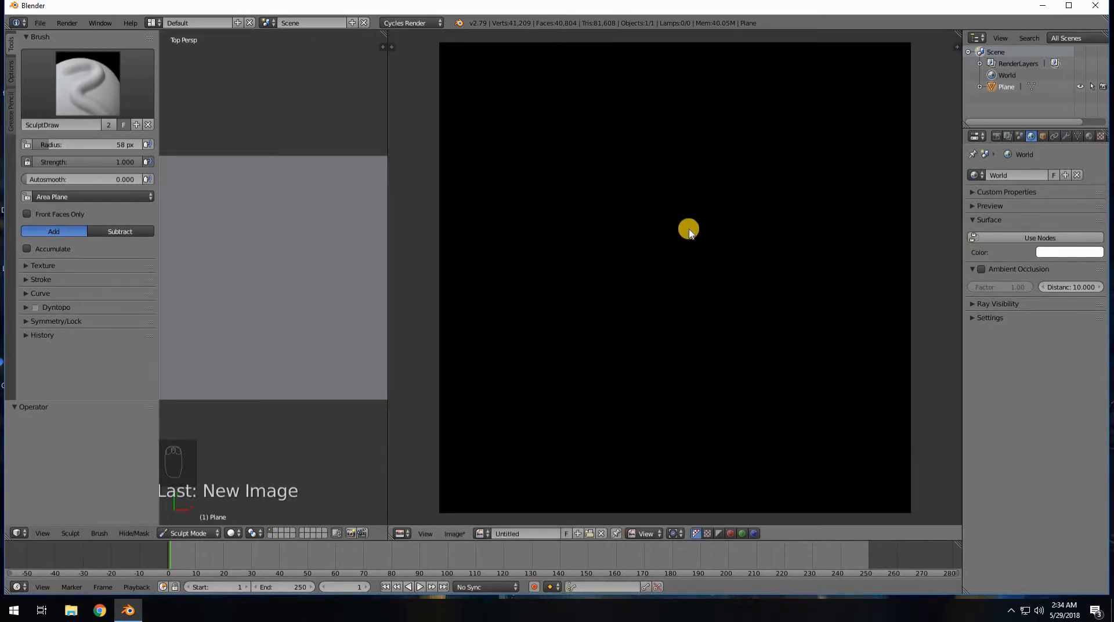
# Show the image editor's tool shelf and rename the new image as cracks001.
pyautogui.press('t')
pyautogui.scroll(-2, 691, 241)
pyautogui.scroll(1, 690, 241)
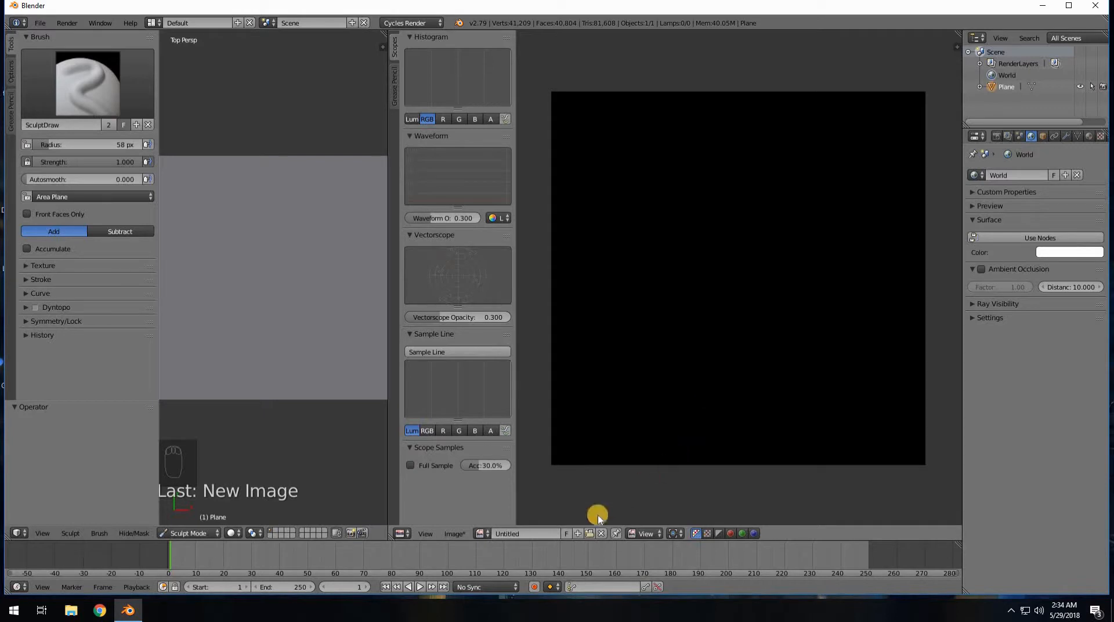
pyautogui.click(541, 534)
pyautogui.write('cracks00')
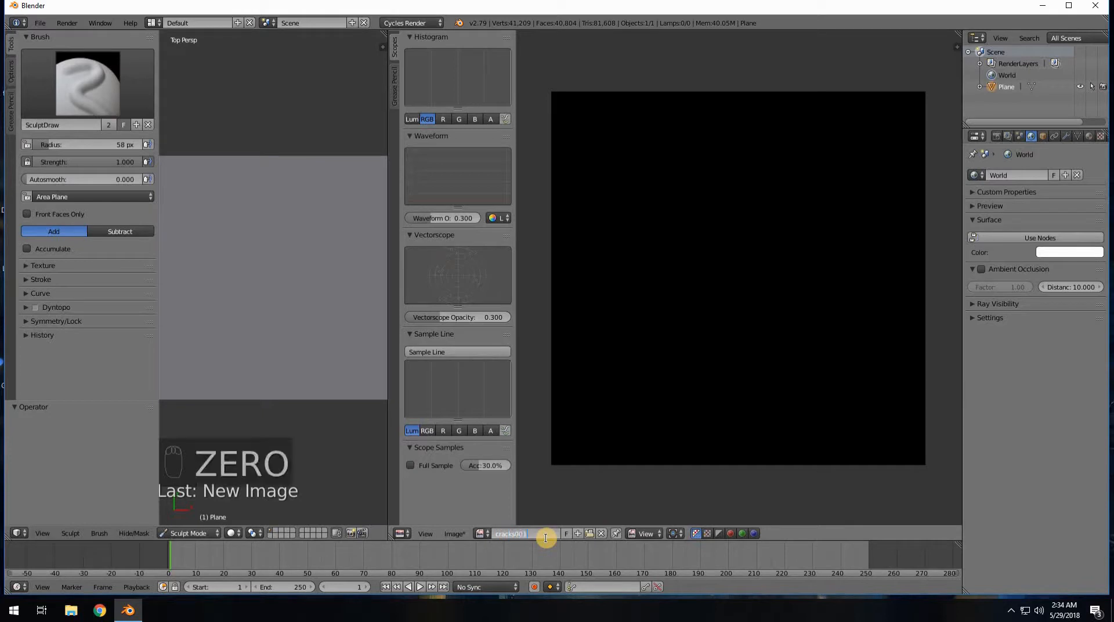
pyautogui.write('1')
pyautogui.press('Return')
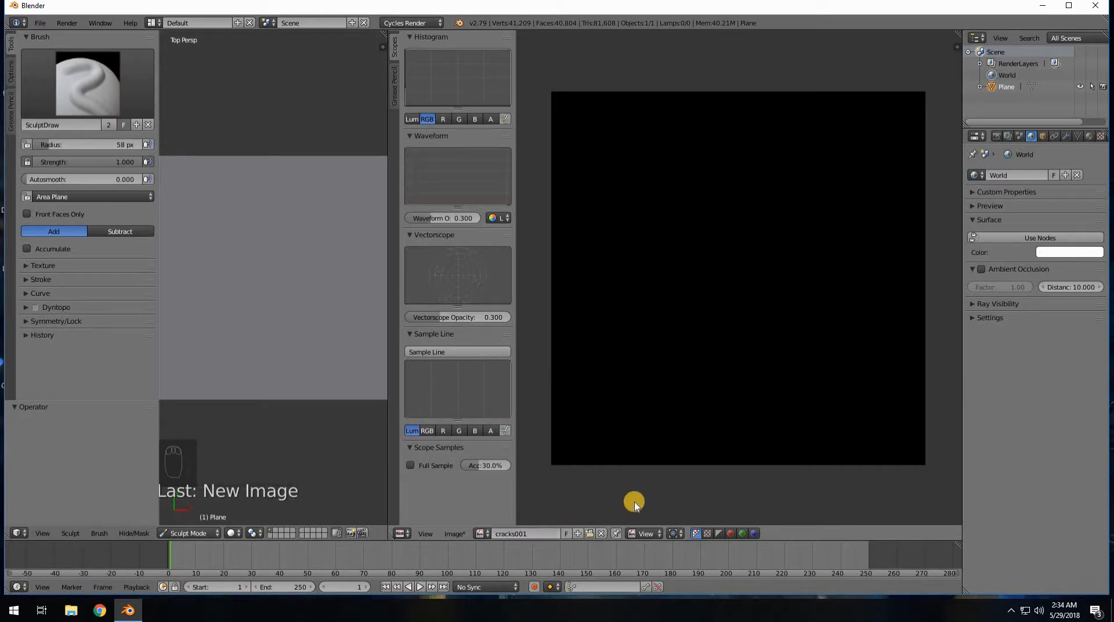
# Switch the image editor to Paint mode and set the brush to a 260 px radius and 1.000 strength.
pyautogui.click(642, 533)
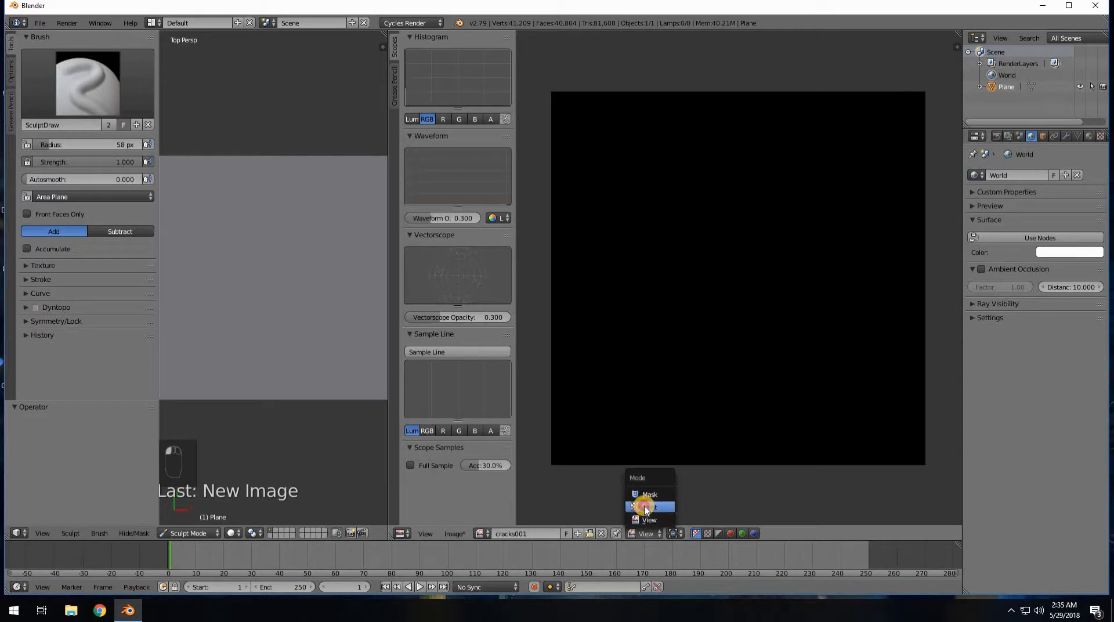
pyautogui.click(644, 507)
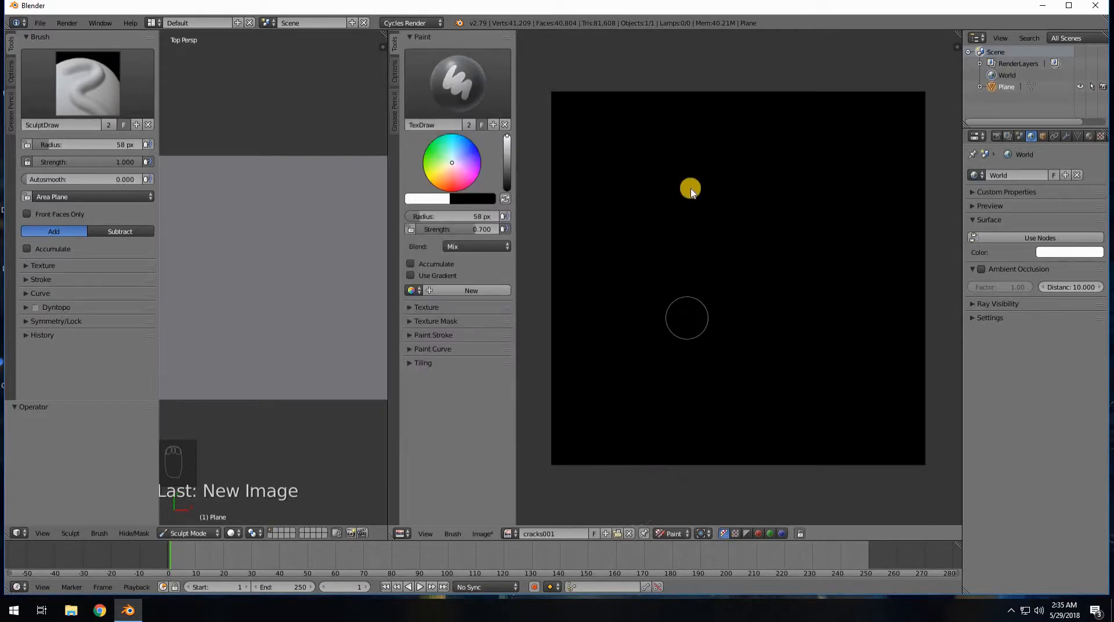
pyautogui.press('f')
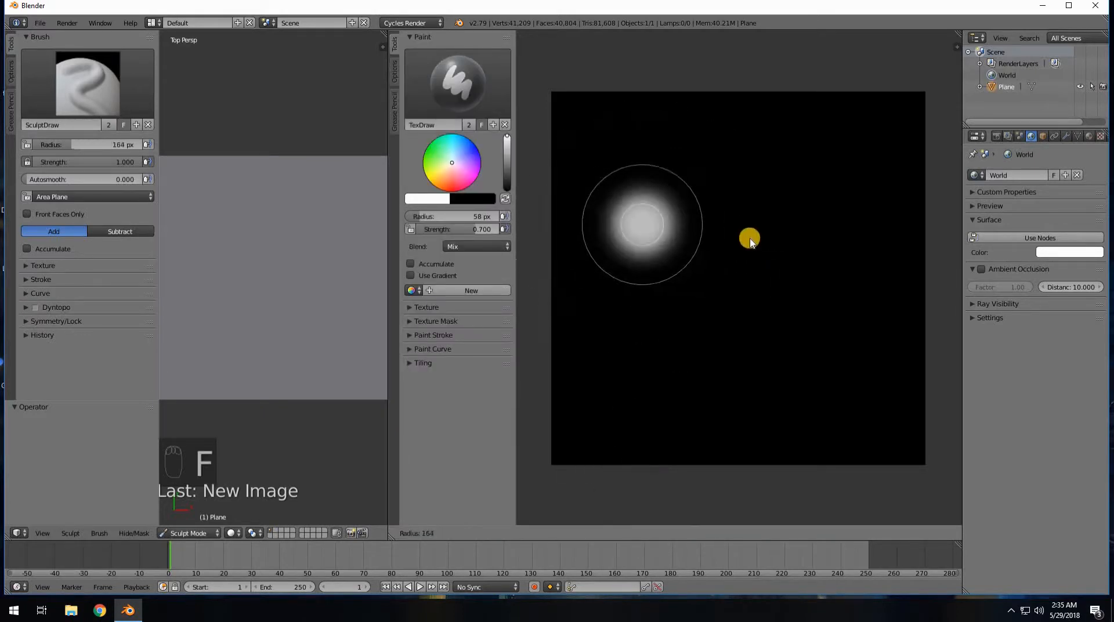
pyautogui.click(735, 232)
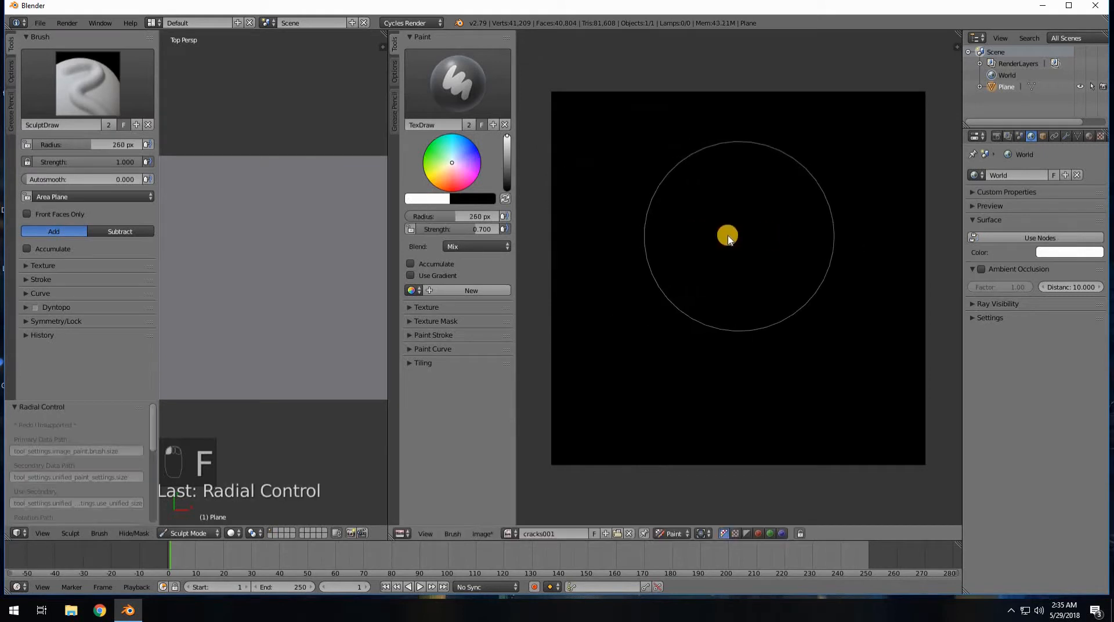
pyautogui.hotkey('shift', 'f')
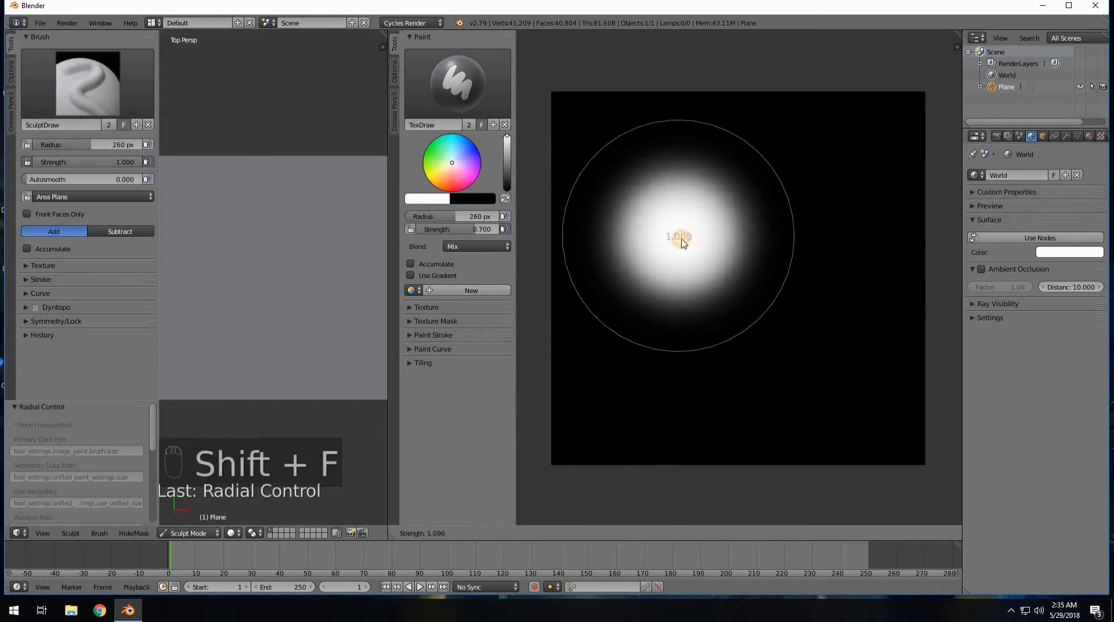
pyautogui.click(682, 242)
# Reduce the paint brush radius to 10 px.
pyautogui.press('f')
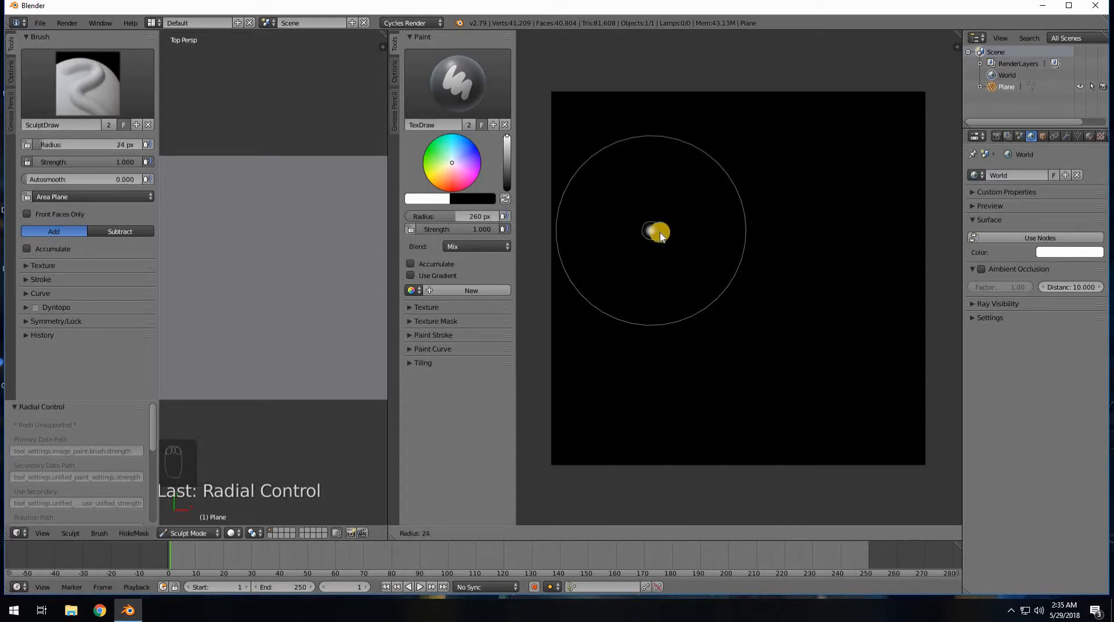
pyautogui.click(598, 225)
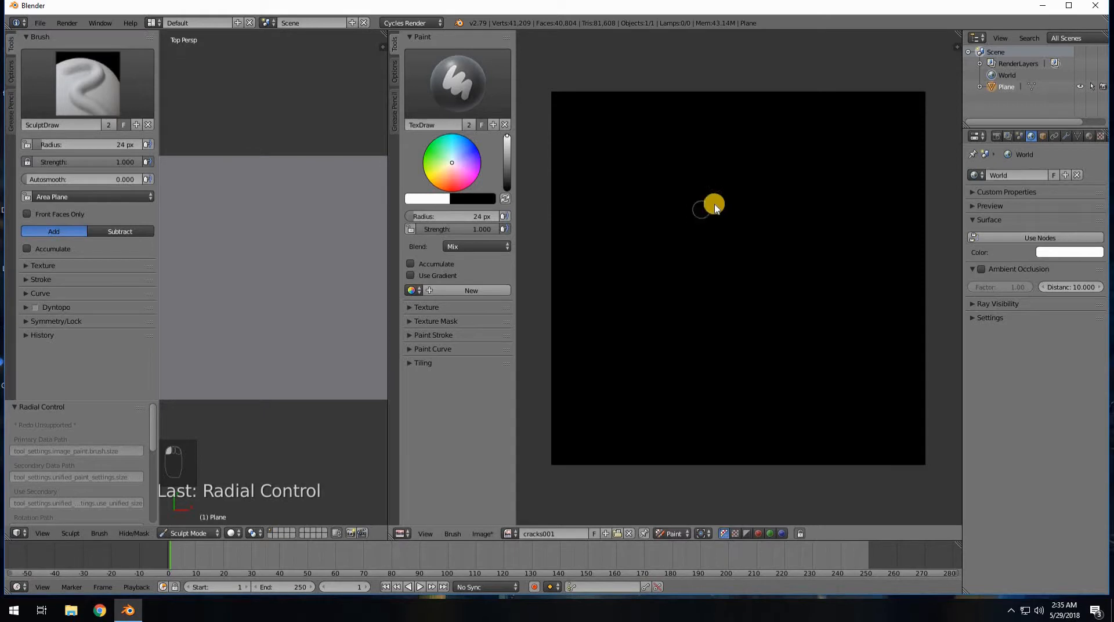
pyautogui.press('f')
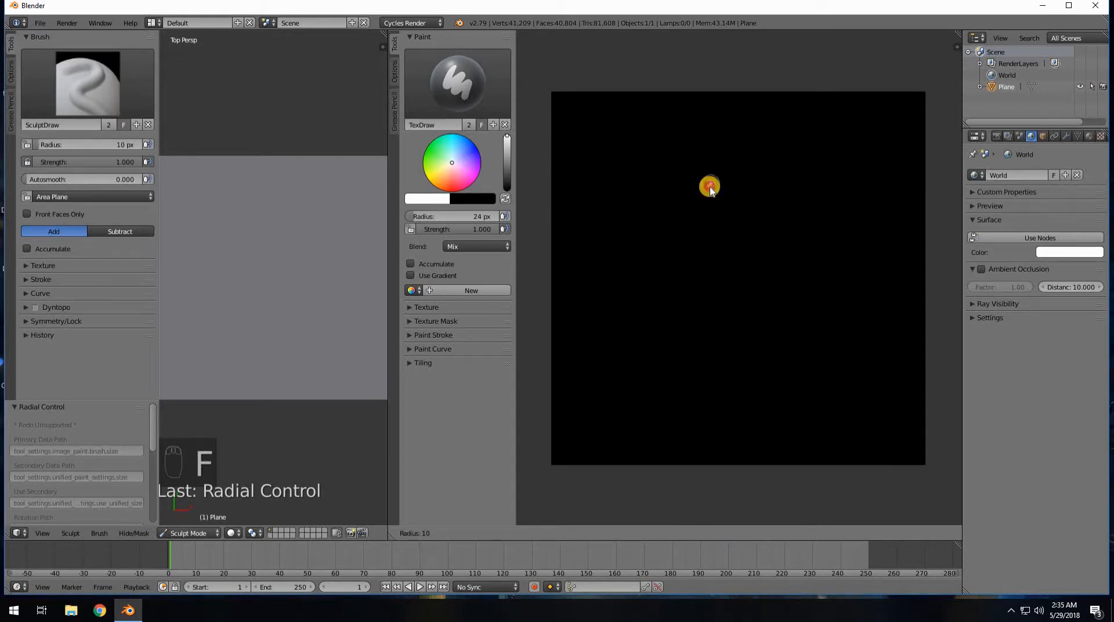
pyautogui.click(709, 188)
pyautogui.press('f')
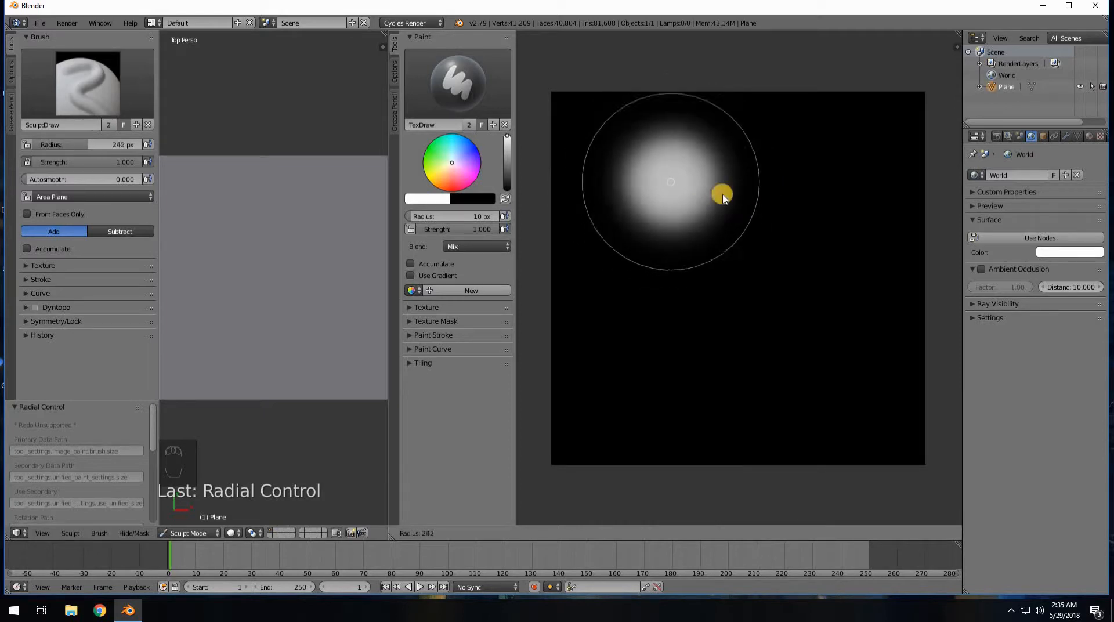
pyautogui.press('Escape')
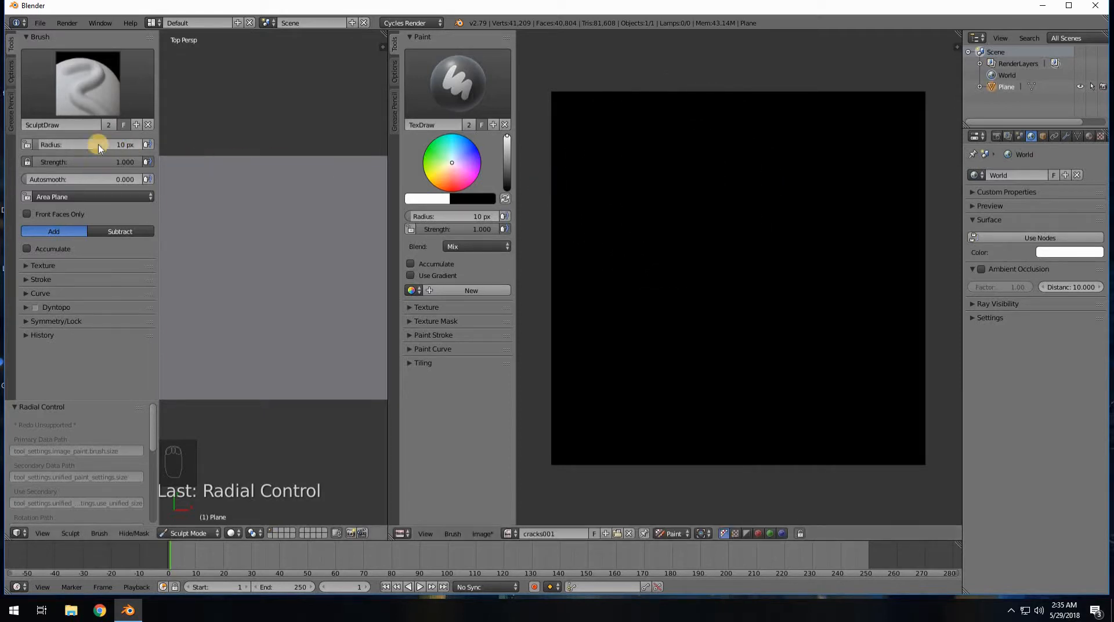
# Enlarge the paint brush radius to 500 px.
pyautogui.press('Escape')
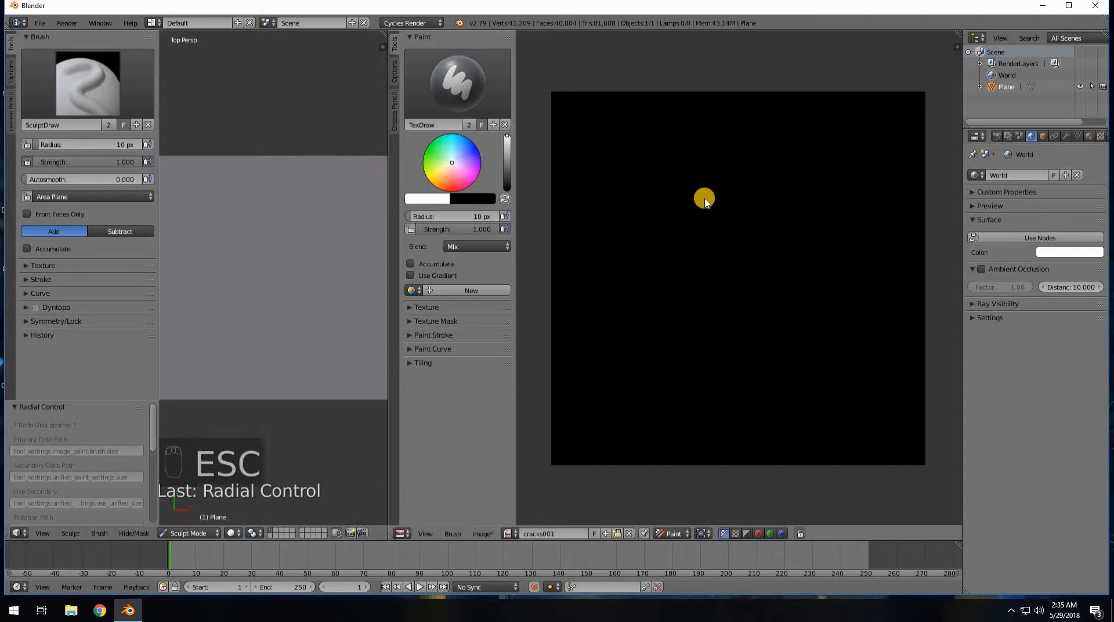
pyautogui.press('f')
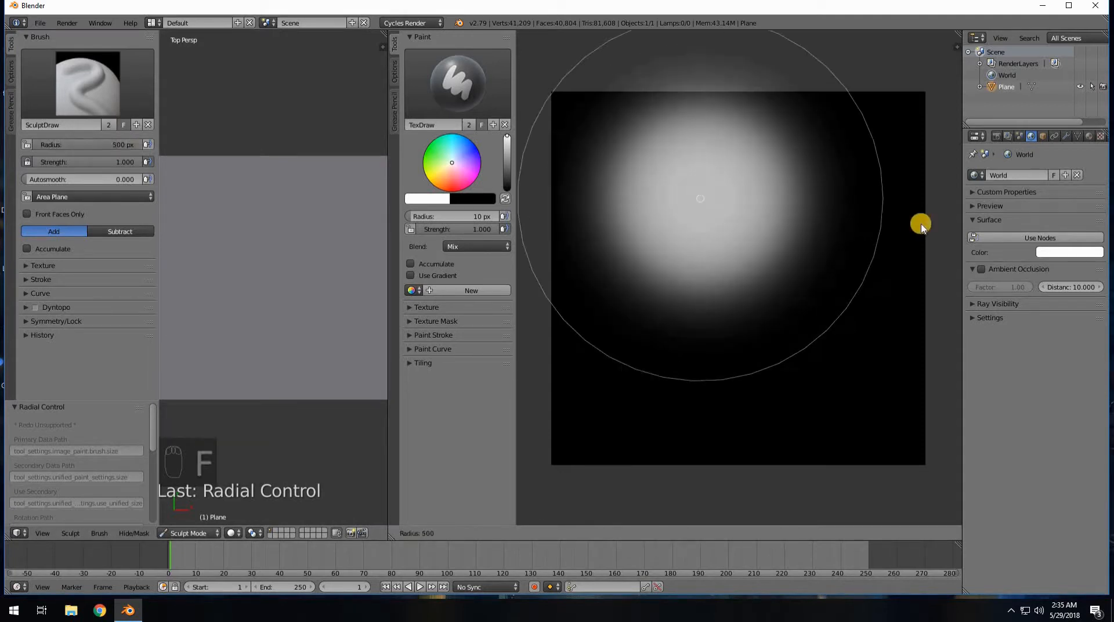
pyautogui.click(886, 246)
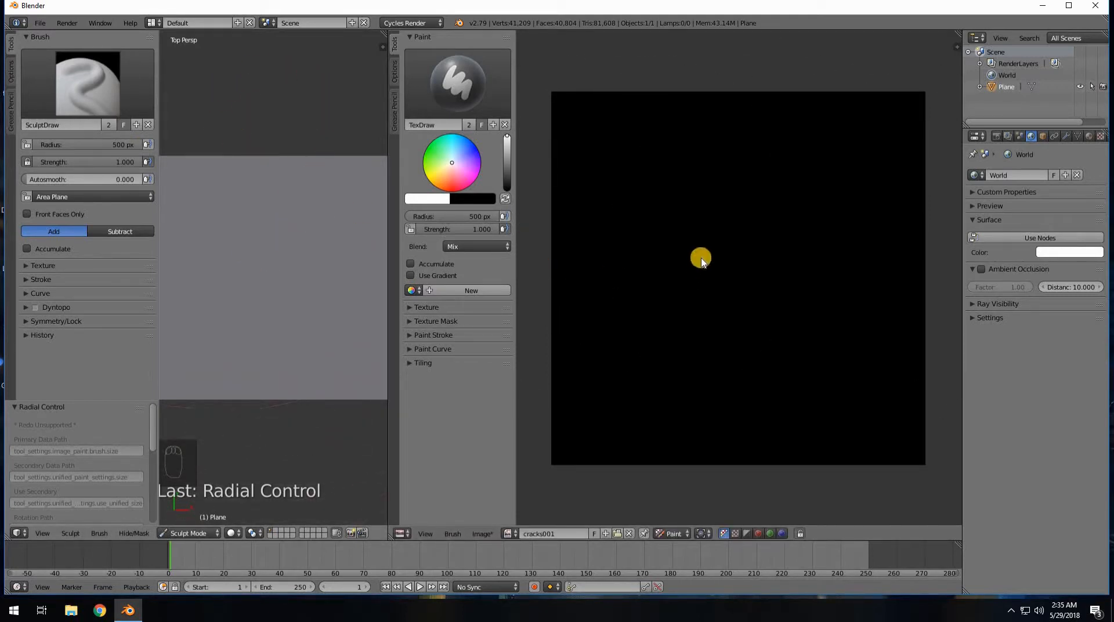
# Set the paint brush to a 5 px radius and 1.000 strength.
pyautogui.press('f')
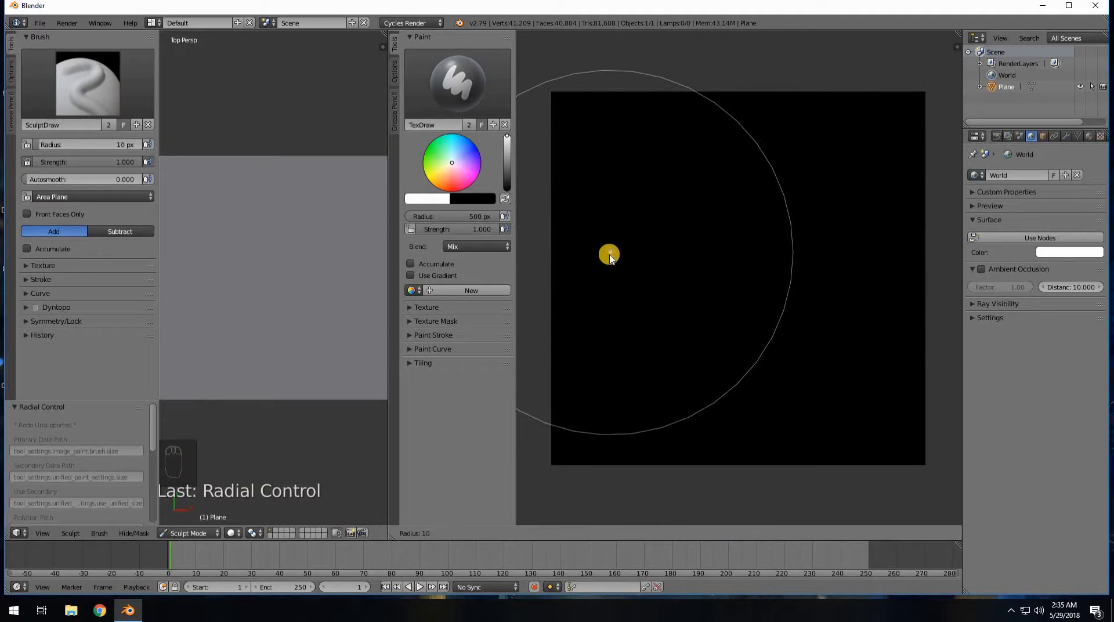
pyautogui.click(609, 254)
pyautogui.hotkey('shift', 'f')
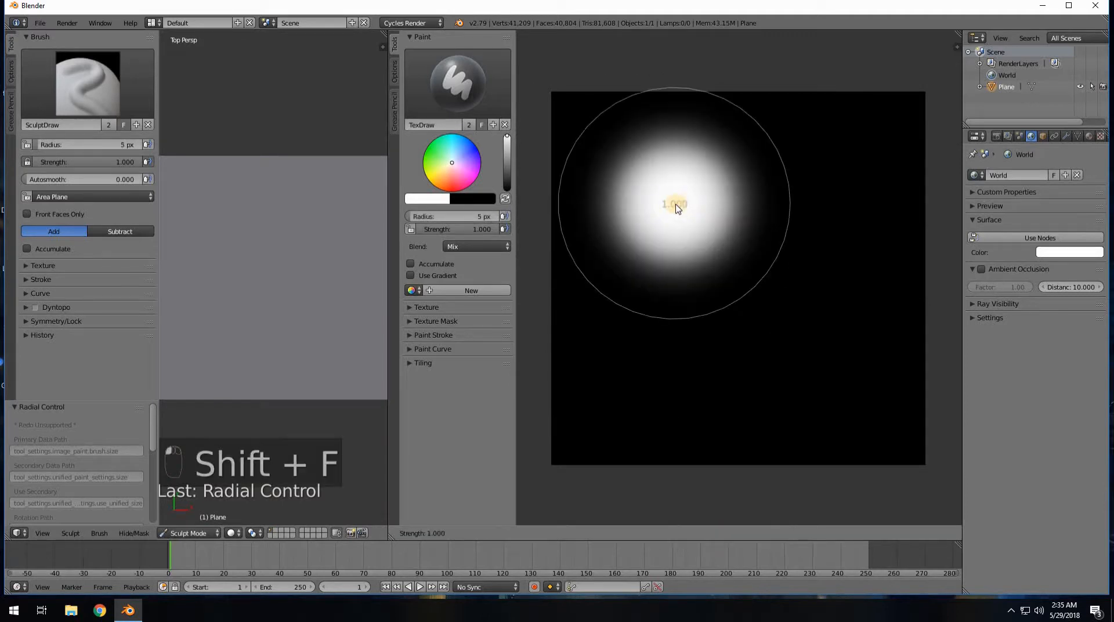
pyautogui.click(658, 216)
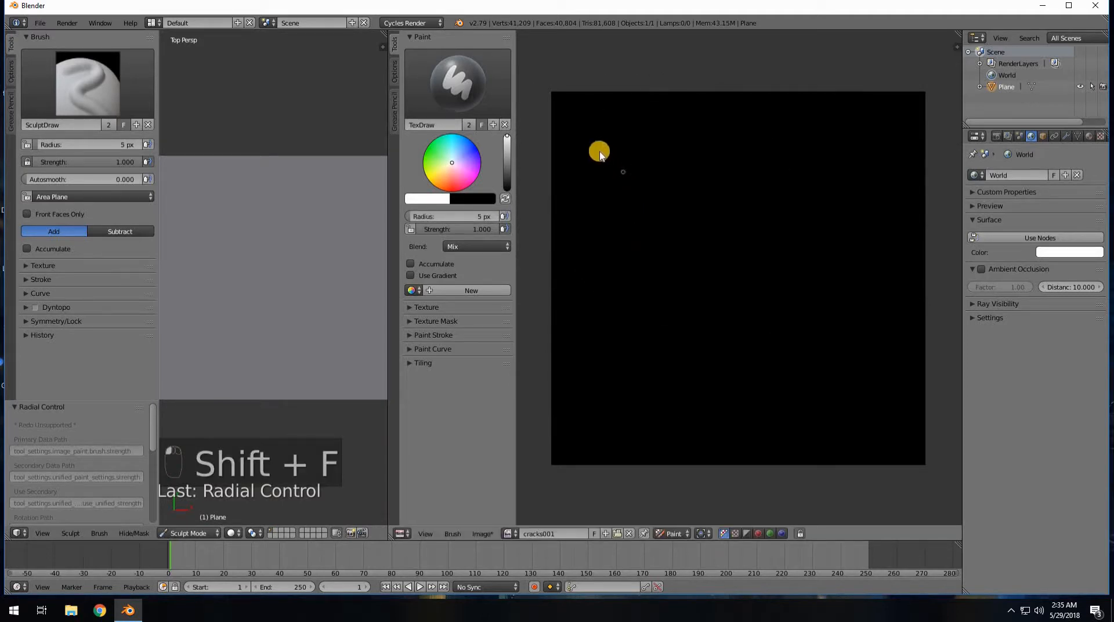
# Paint a white branching crack pattern over the black image, with winding arms spreading outward from a small web of cracks near the centre.
pyautogui.moveTo(598, 126)
pyautogui.mouseDown()
pyautogui.moveTo(629, 127)
pyautogui.moveTo(636, 149)
pyautogui.moveTo(734, 212)
pyautogui.moveTo(747, 282)
pyautogui.moveTo(777, 307)
pyautogui.moveTo(823, 395)
pyautogui.moveTo(870, 431)
pyautogui.mouseUp()
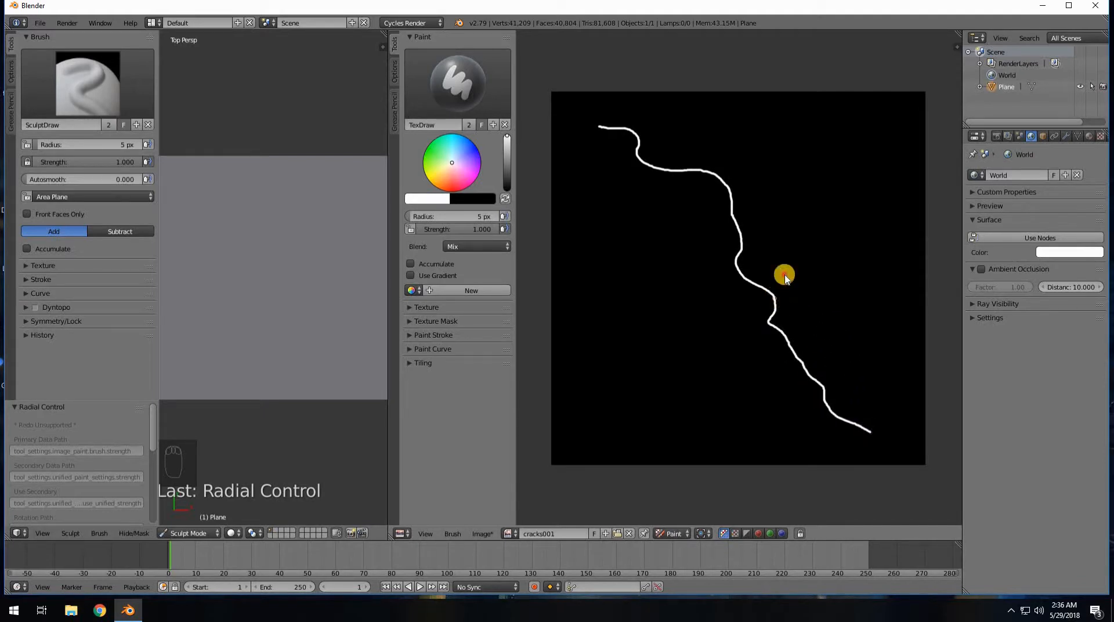
pyautogui.moveTo(785, 277)
pyautogui.mouseDown()
pyautogui.moveTo(783, 218)
pyautogui.moveTo(763, 168)
pyautogui.moveTo(805, 167)
pyautogui.moveTo(815, 144)
pyautogui.moveTo(877, 147)
pyautogui.mouseUp()
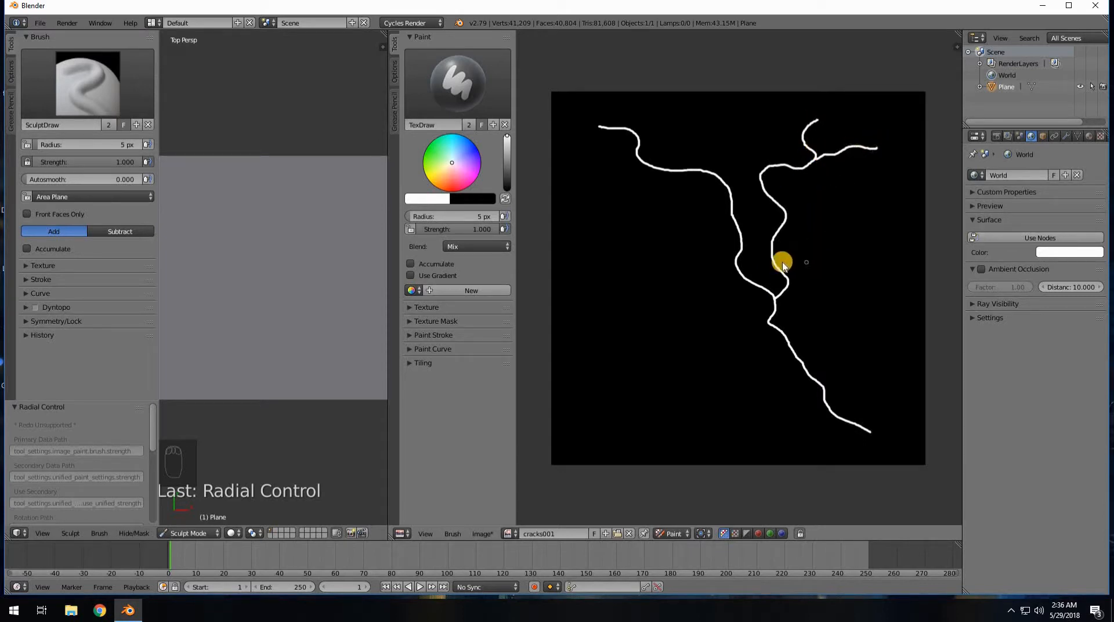
pyautogui.moveTo(788, 262); pyautogui.dragTo(887, 186)
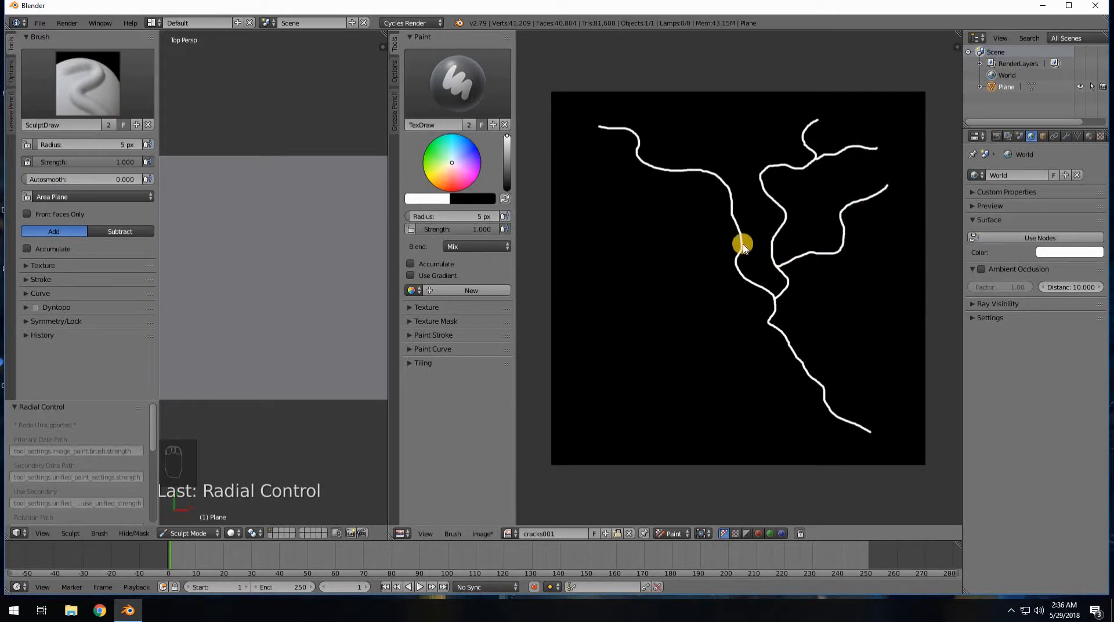
pyautogui.moveTo(756, 219)
pyautogui.mouseDown()
pyautogui.moveTo(750, 195)
pyautogui.moveTo(756, 279)
pyautogui.moveTo(661, 245)
pyautogui.moveTo(596, 250)
pyautogui.mouseUp()
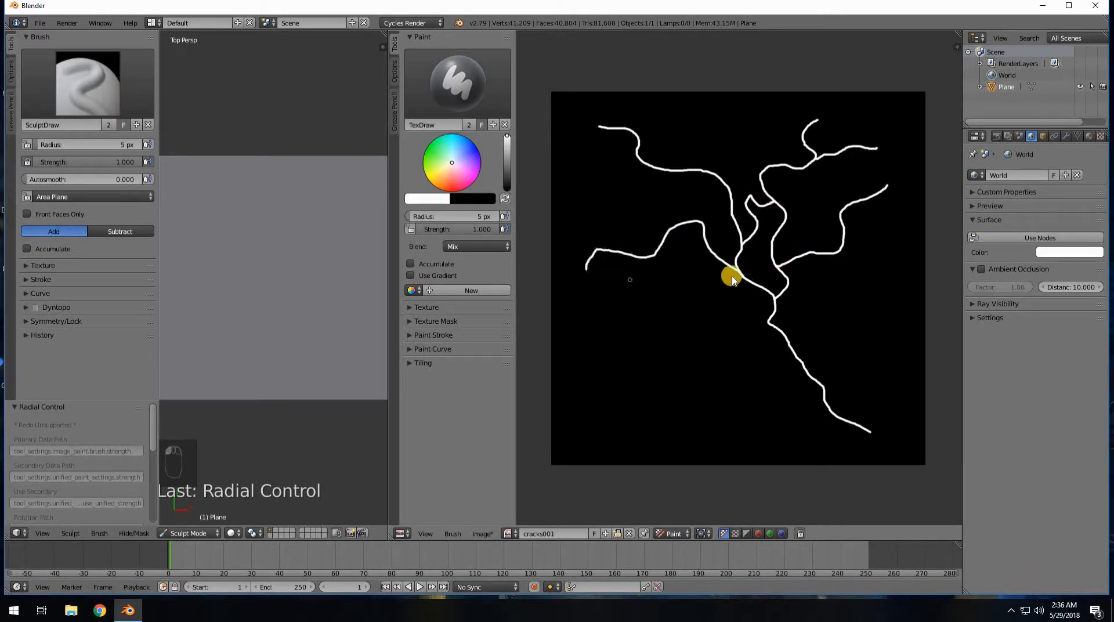
pyautogui.moveTo(738, 298); pyautogui.dragTo(678, 382)
pyautogui.moveTo(632, 413); pyautogui.dragTo(621, 417)
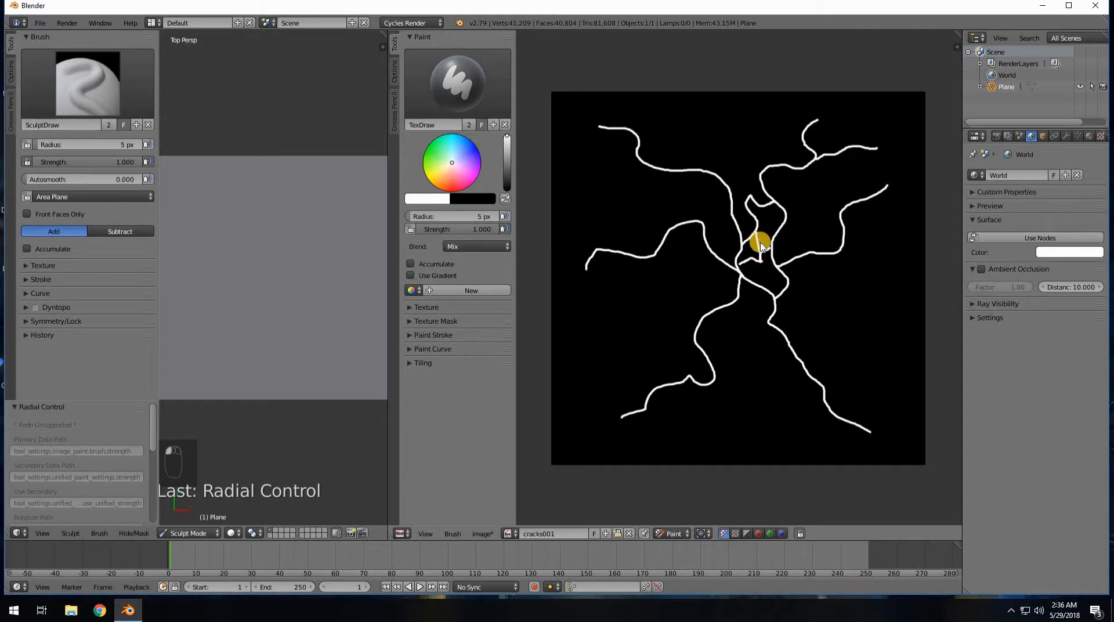
pyautogui.moveTo(777, 210); pyautogui.dragTo(777, 209)
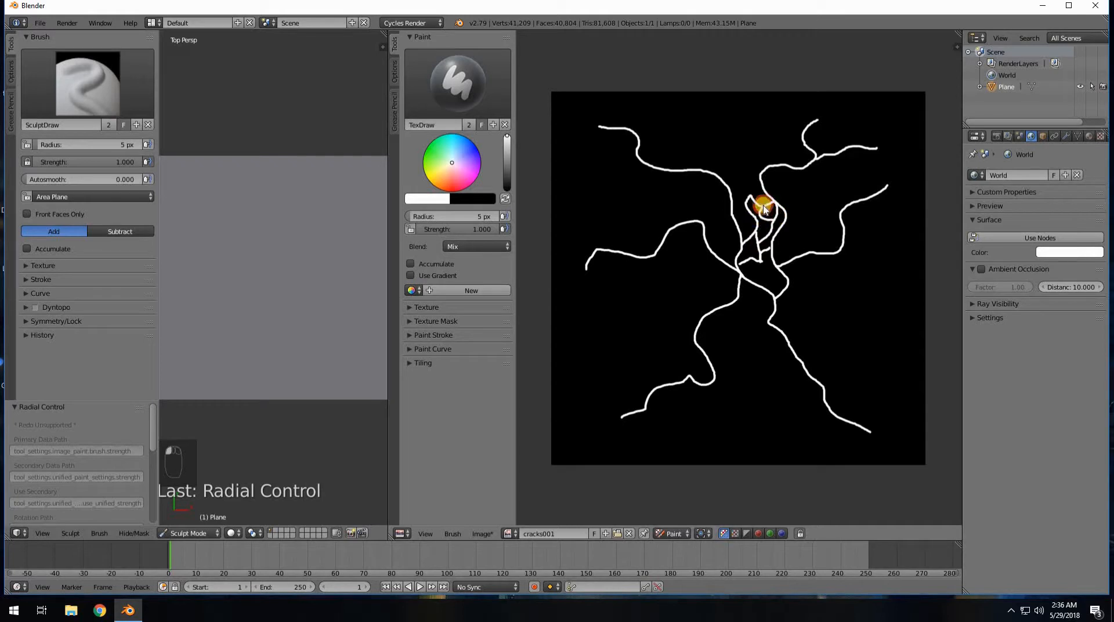
pyautogui.moveTo(782, 261)
pyautogui.mouseDown()
pyautogui.moveTo(757, 291)
pyautogui.moveTo(771, 316)
pyautogui.moveTo(739, 424)
pyautogui.mouseUp()
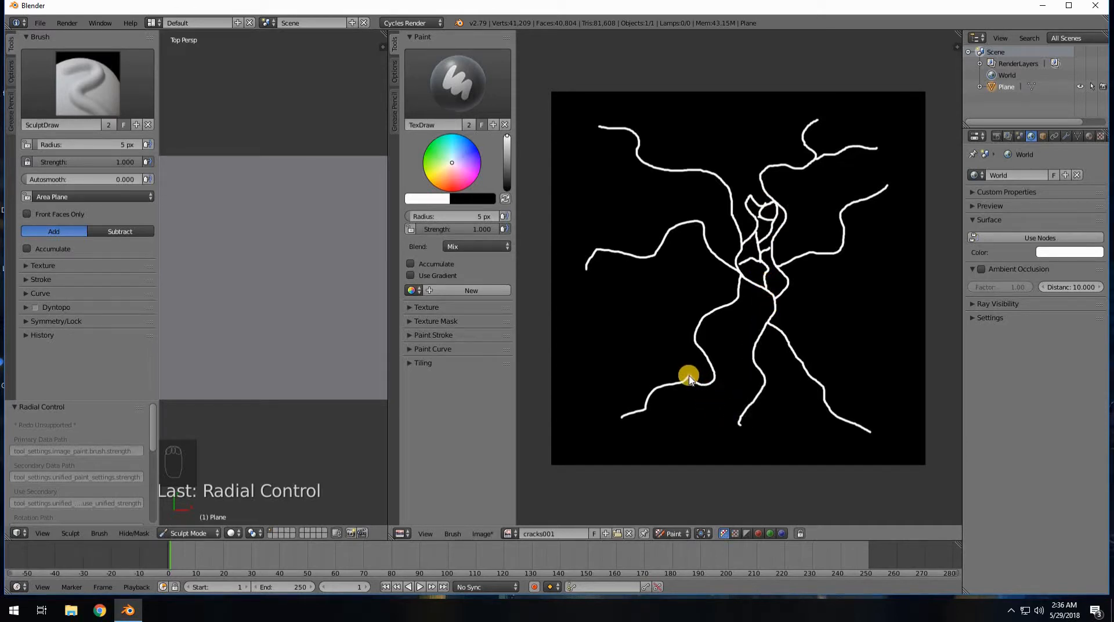
pyautogui.moveTo(689, 377)
pyautogui.mouseDown()
pyautogui.moveTo(652, 346)
pyautogui.moveTo(591, 352)
pyautogui.moveTo(582, 343)
pyautogui.mouseUp()
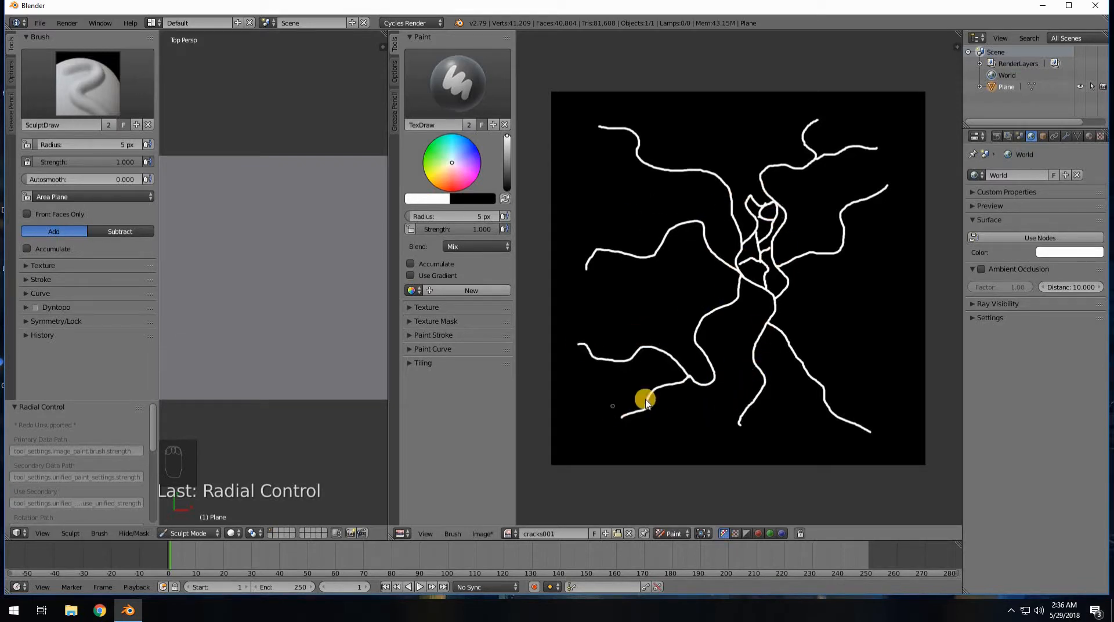
# Save the painted image to the Desktop folder as cracks001.png in PNG format with RGBA colour.
pyautogui.click(476, 533)
pyautogui.click(508, 439)
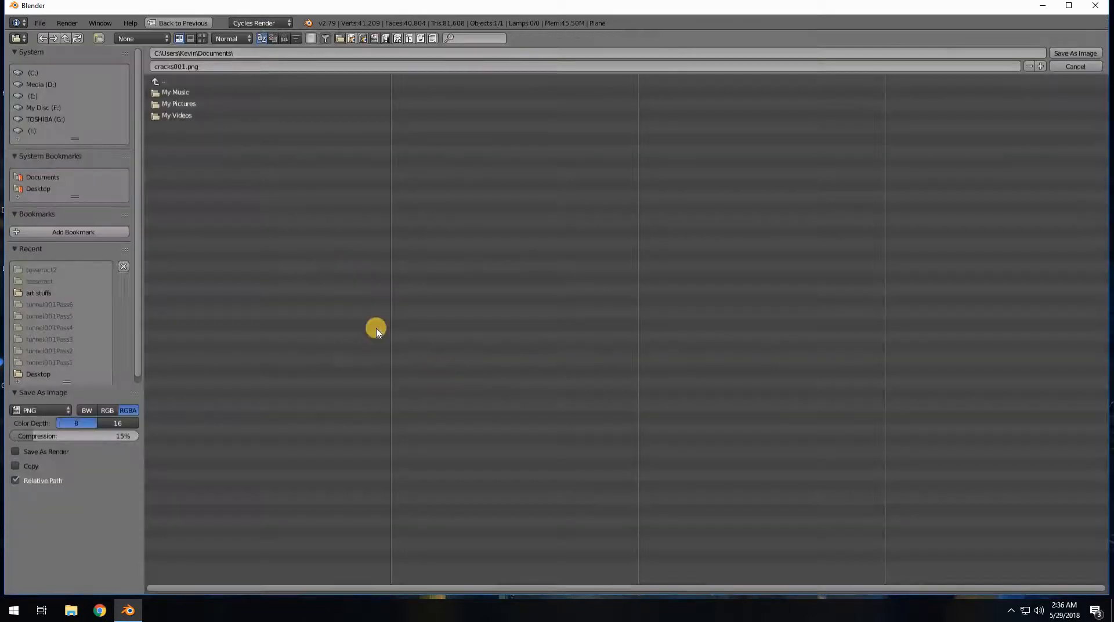
pyautogui.click(38, 189)
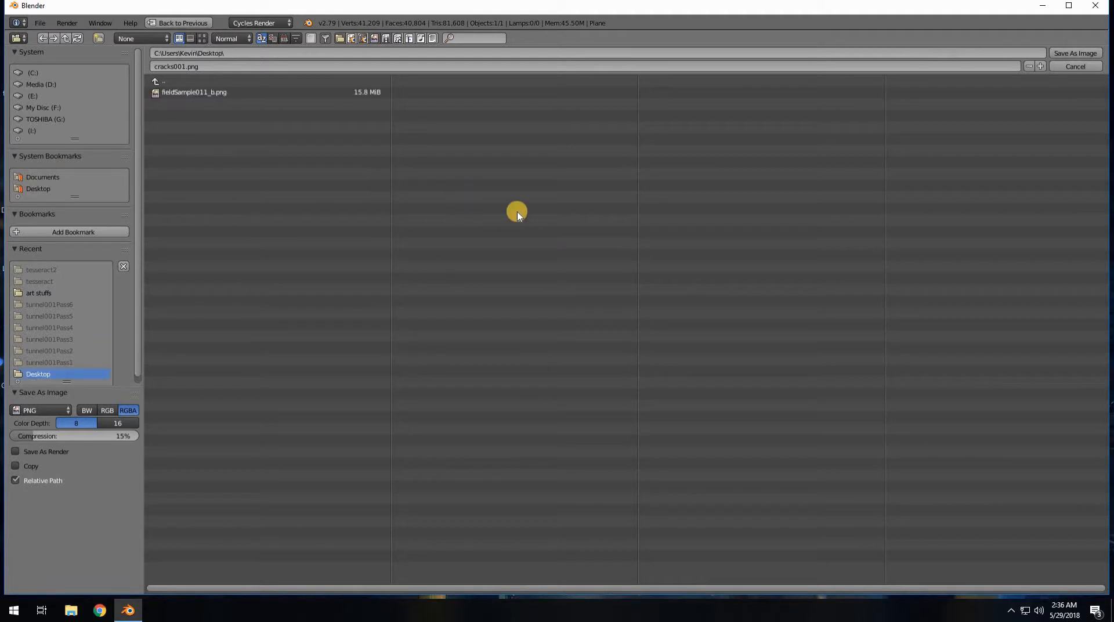
pyautogui.click(1074, 54)
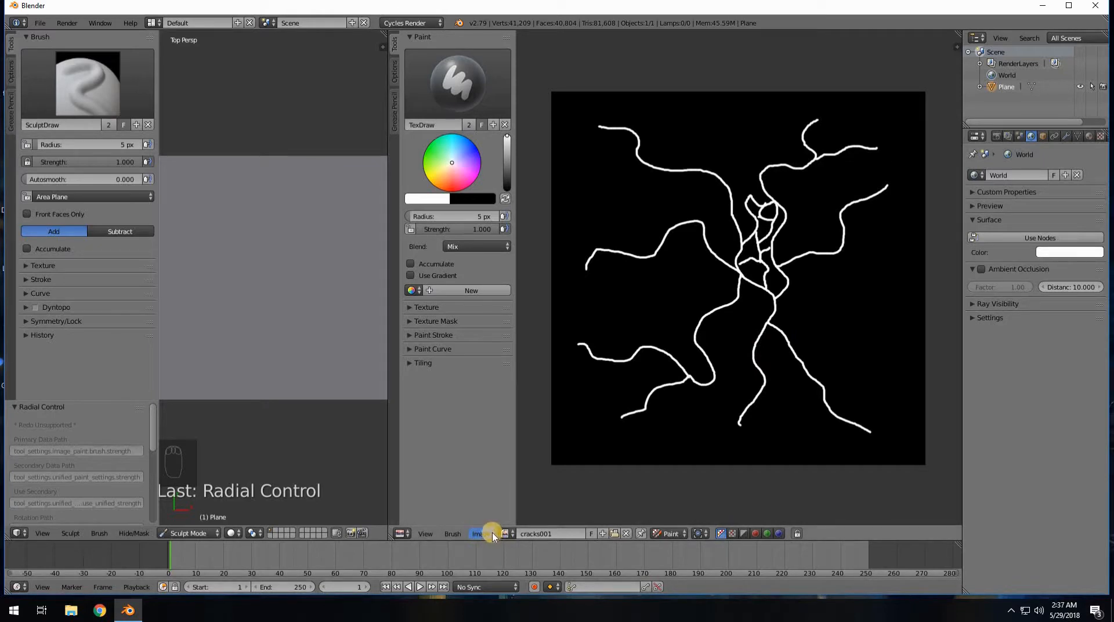
# Paint an extra looping stroke across the lower half of the crack image and undo it.
pyautogui.moveTo(605, 296); pyautogui.dragTo(655, 351)
pyautogui.moveTo(717, 385)
pyautogui.mouseDown()
pyautogui.moveTo(762, 341)
pyautogui.moveTo(825, 361)
pyautogui.mouseUp()
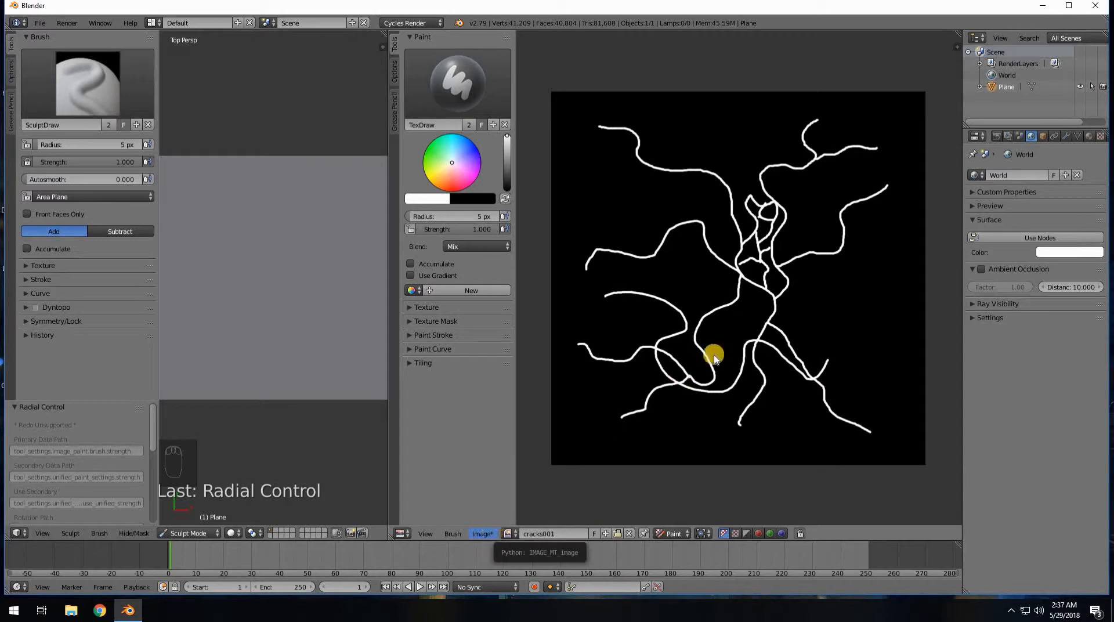
pyautogui.hotkey('ctrl', 'z')
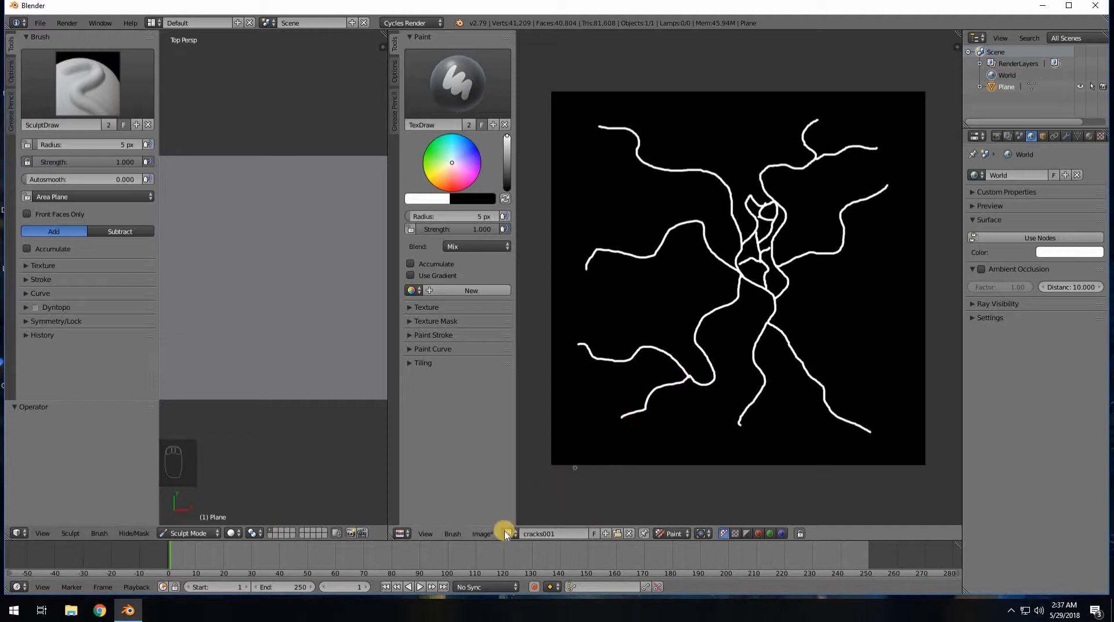
# Save the current state of the cracks001 image to its existing file.
pyautogui.click(481, 534)
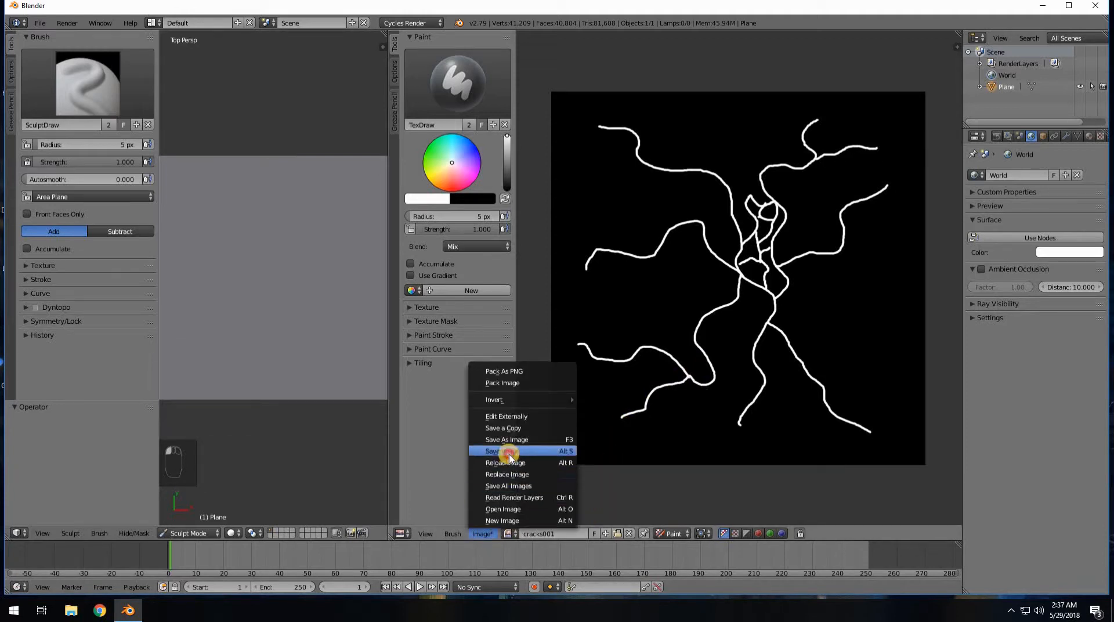
pyautogui.click(510, 456)
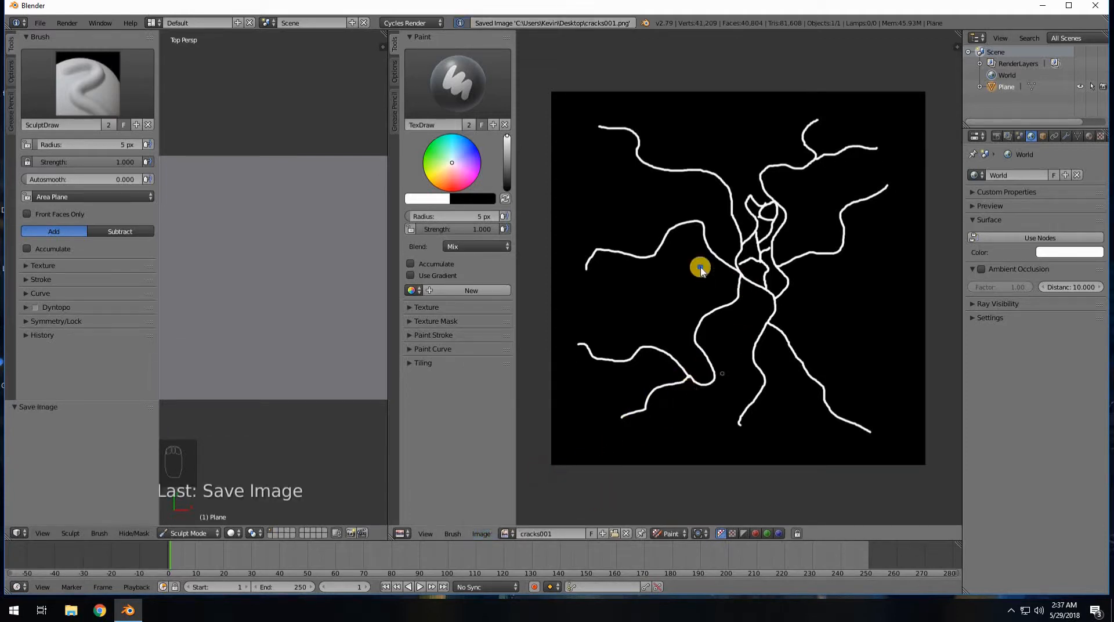
pyautogui.rightClick(775, 276)
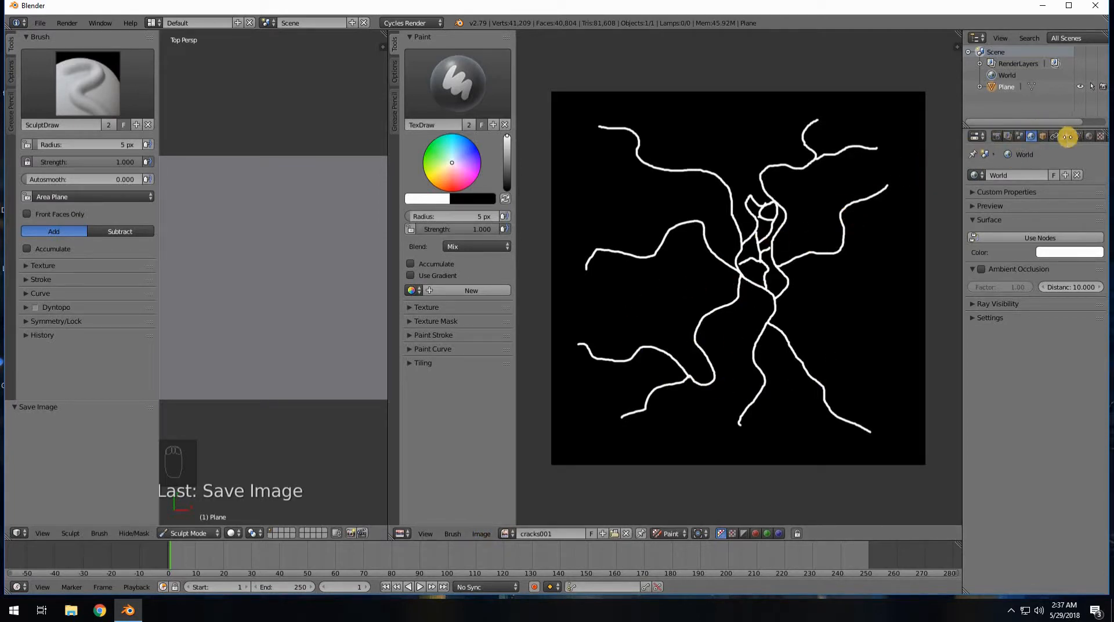
# Create a new Brush Mask texture of type Image or Movie for the SculptDraw brush and assign it the cracks001 image.
pyautogui.scroll(-3, 1032, 136)
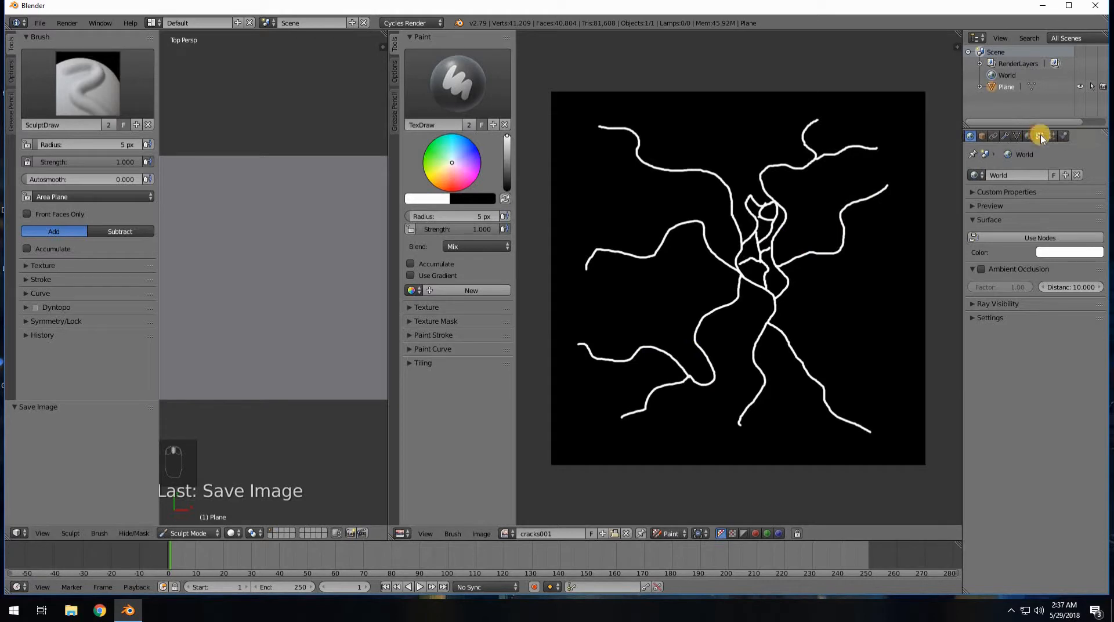
pyautogui.click(1040, 136)
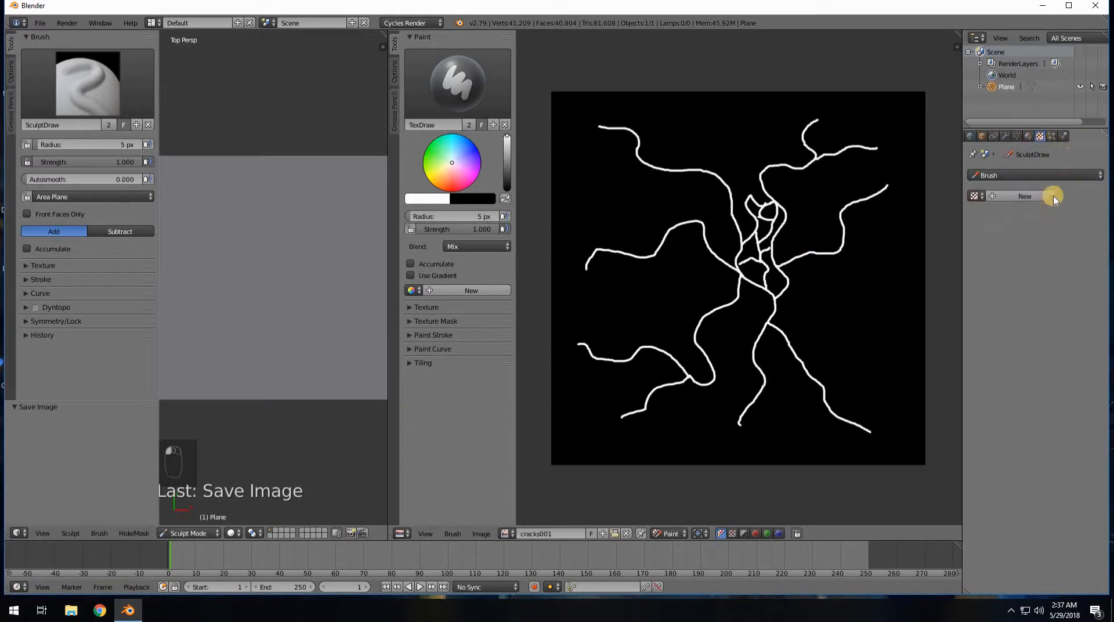
pyautogui.click(1003, 175)
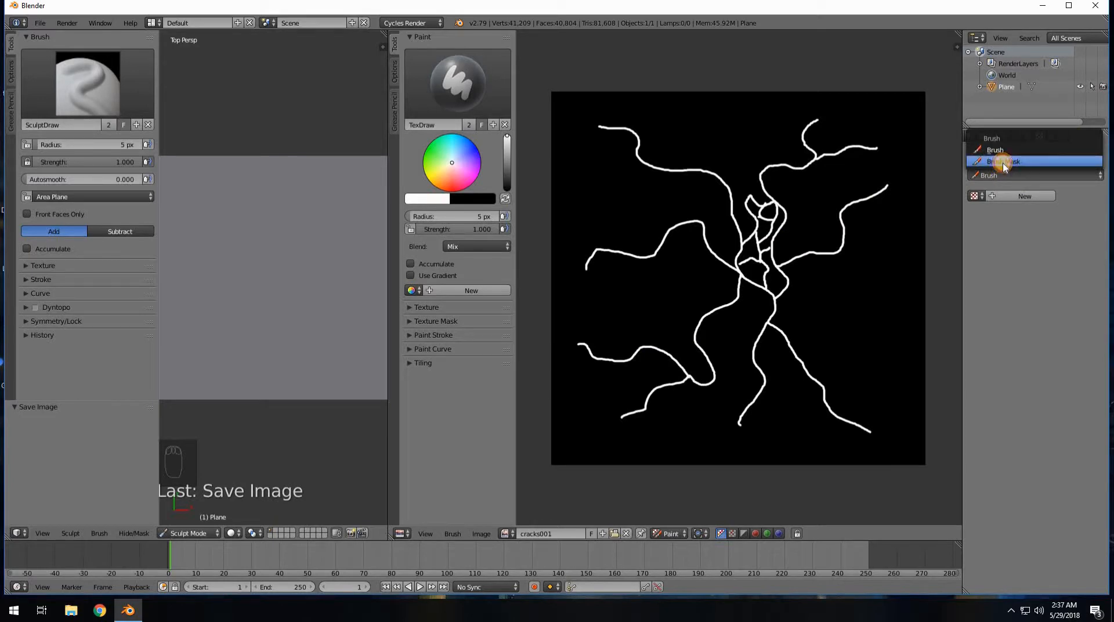
pyautogui.click(1004, 162)
pyautogui.click(1022, 199)
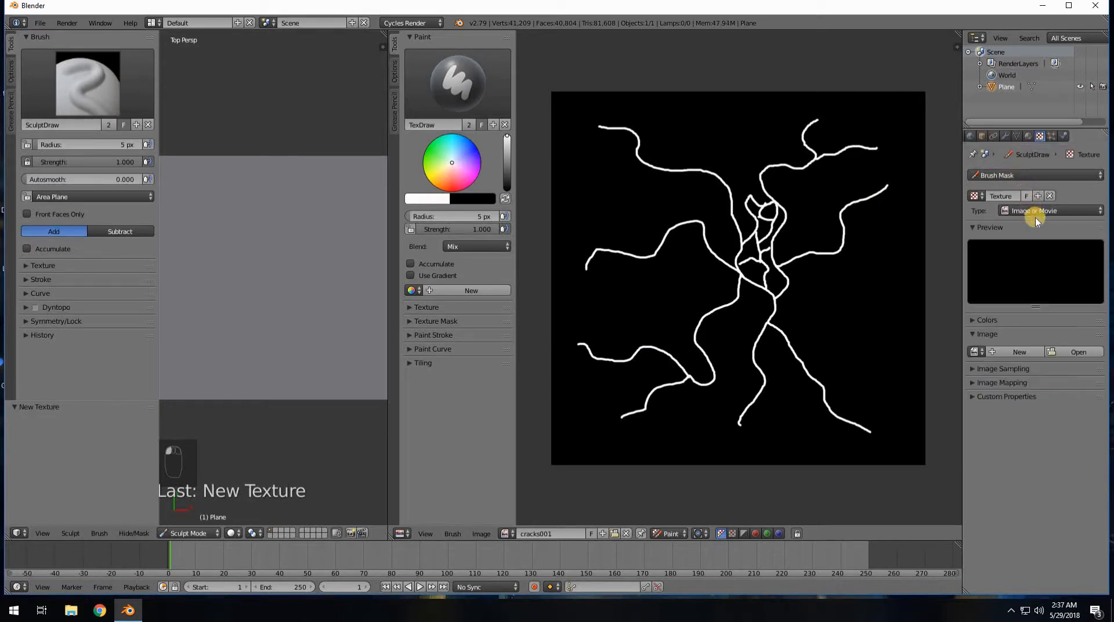
pyautogui.click(974, 351)
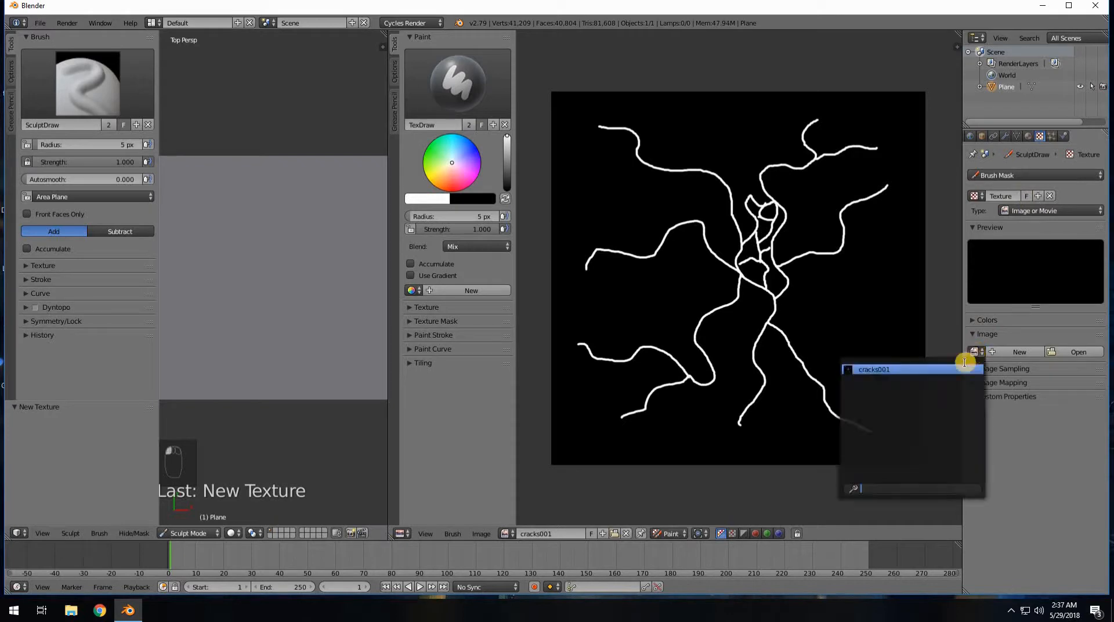
pyautogui.click(898, 371)
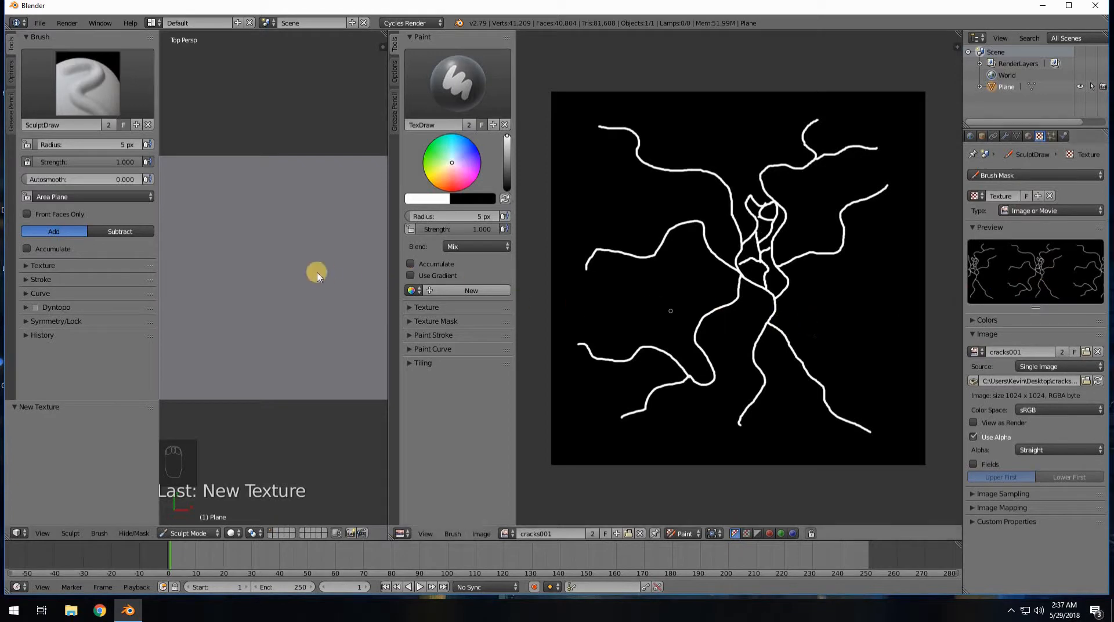
# Maximize the 3D view and set the sculpt brush radius to 372 px.
pyautogui.hotkey('shift', 'space')
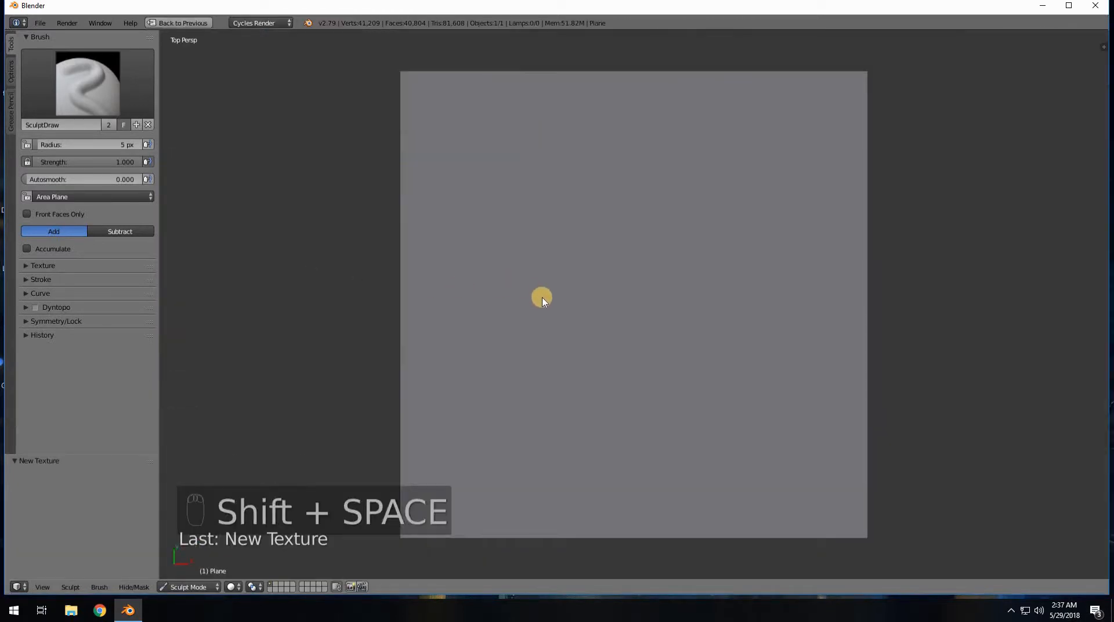
pyautogui.press('f')
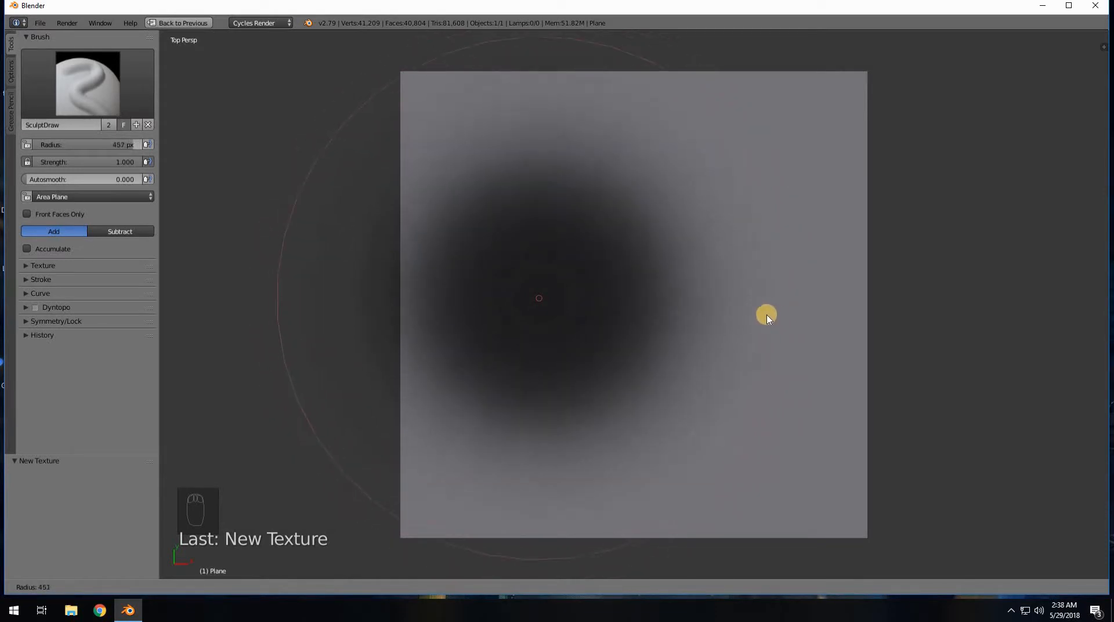
pyautogui.click(719, 309)
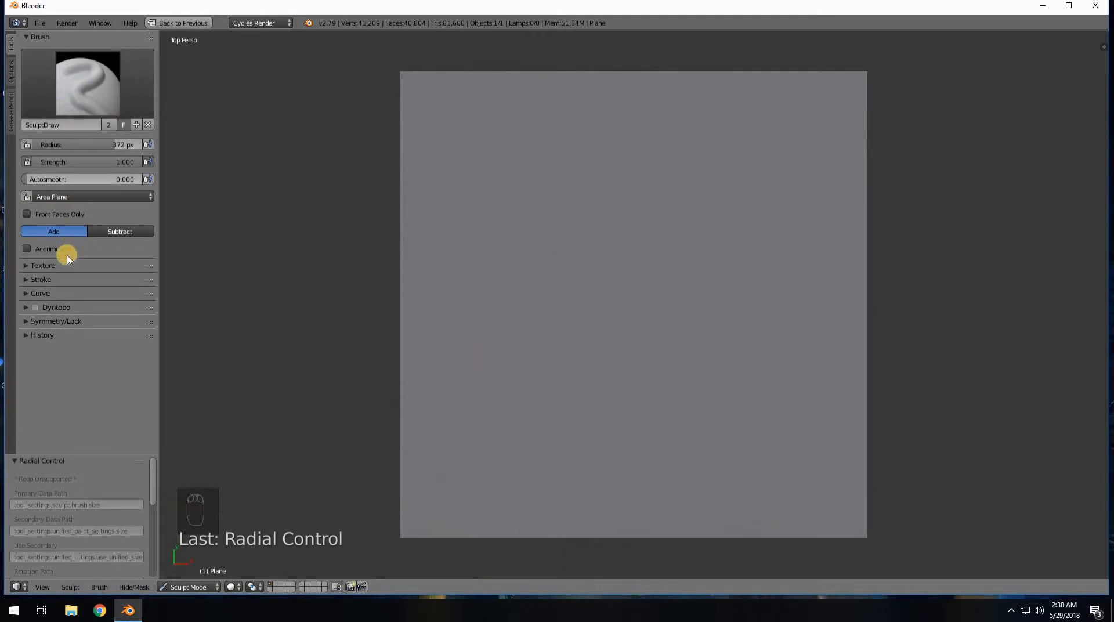
# Assign the existing crack texture, named Texture, as the SculptDraw brush's texture.
pyautogui.click(34, 267)
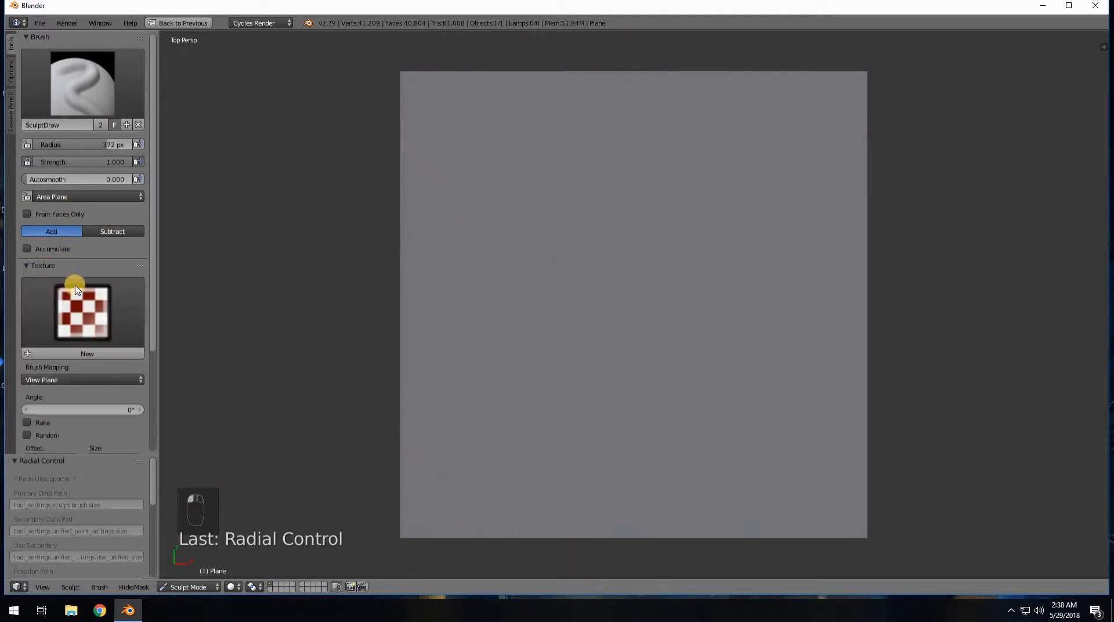
pyautogui.click(78, 315)
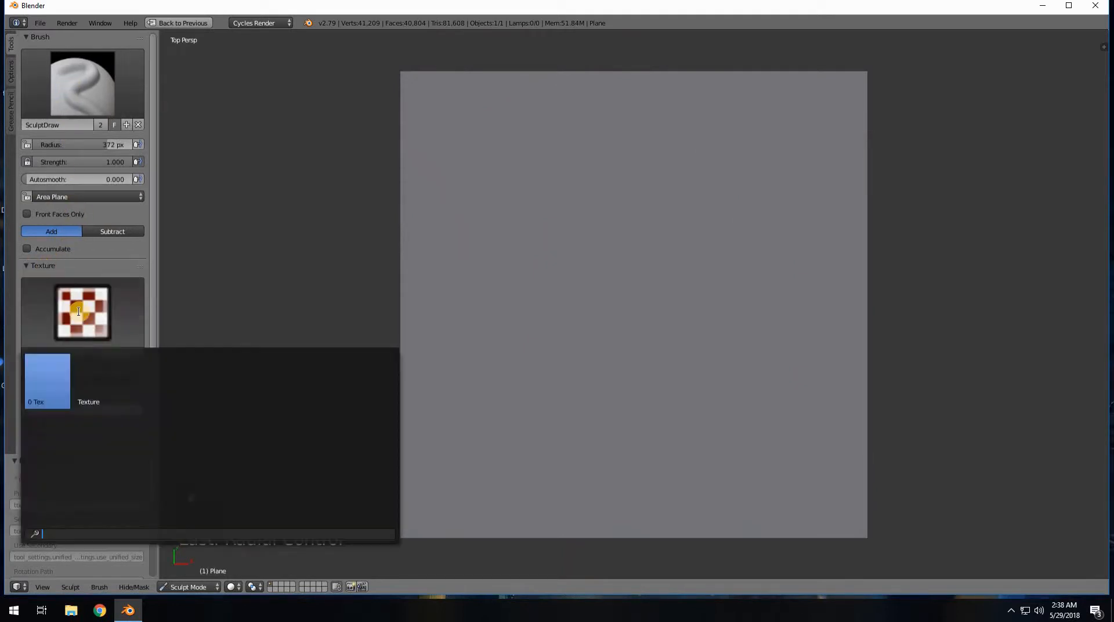
pyautogui.click(96, 382)
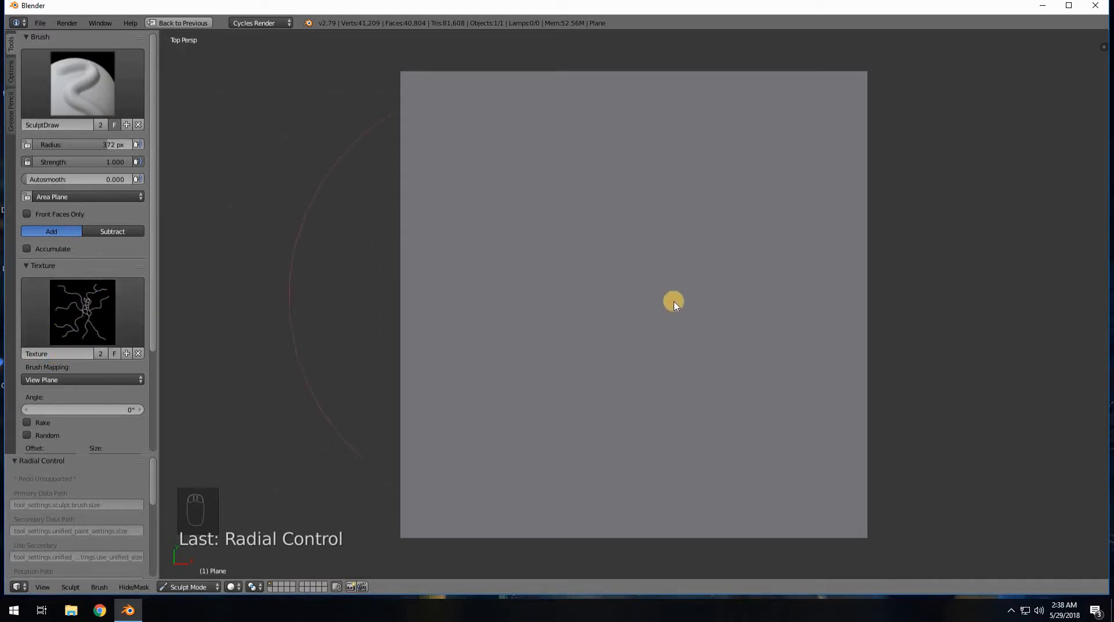
# Set the sculpt brush radius to 340 px and stamp the crack texture onto the middle of the plane.
pyautogui.press('f')
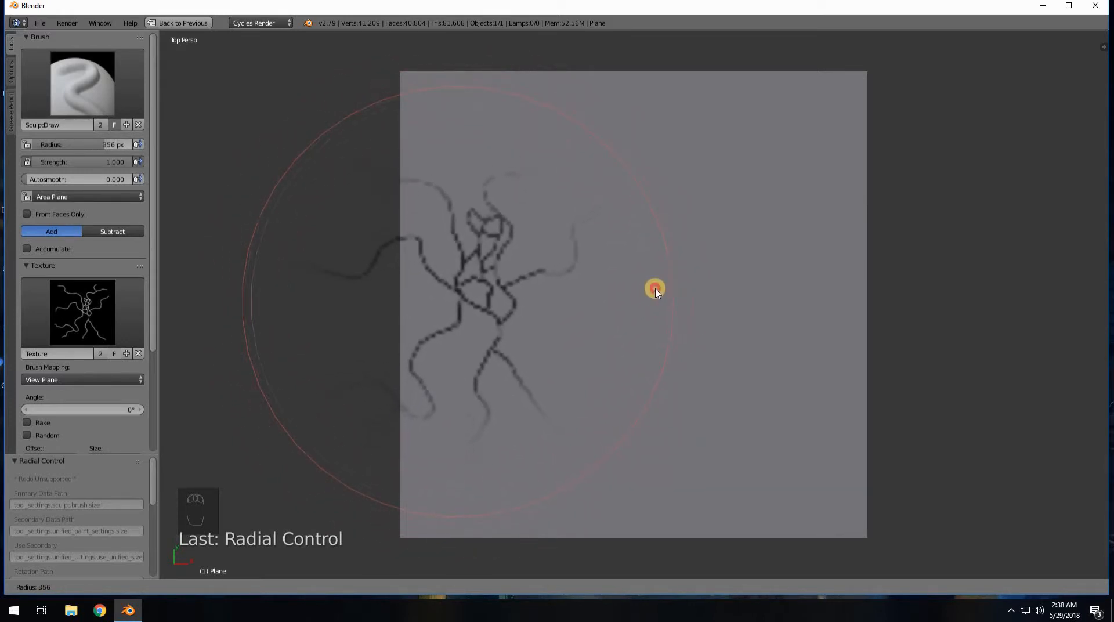
pyautogui.click(631, 293)
pyautogui.click(627, 292)
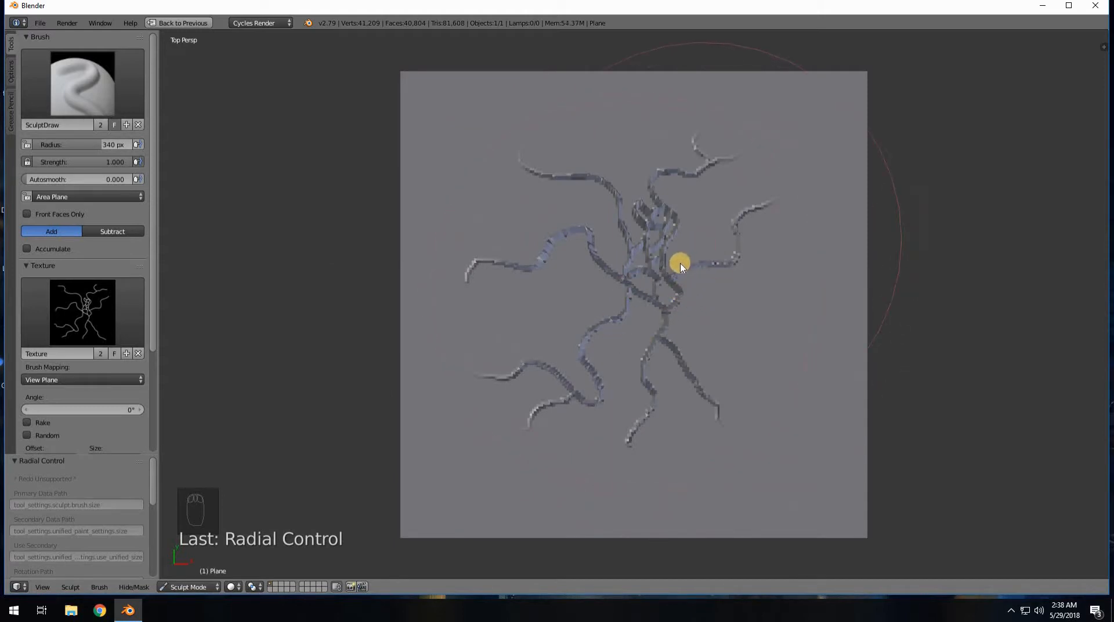
pyautogui.hotkey('ctrl', 'z')
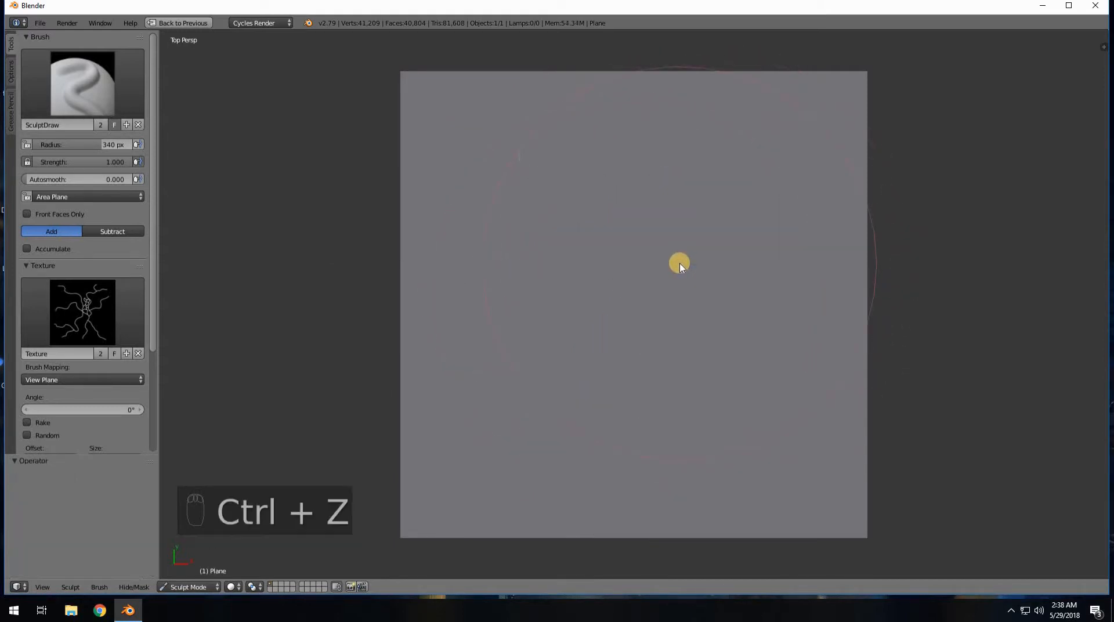
pyautogui.click(623, 290)
# Examine the raised crack relief on the plane up close and from several angles.
pyautogui.scroll(2, 644, 299)
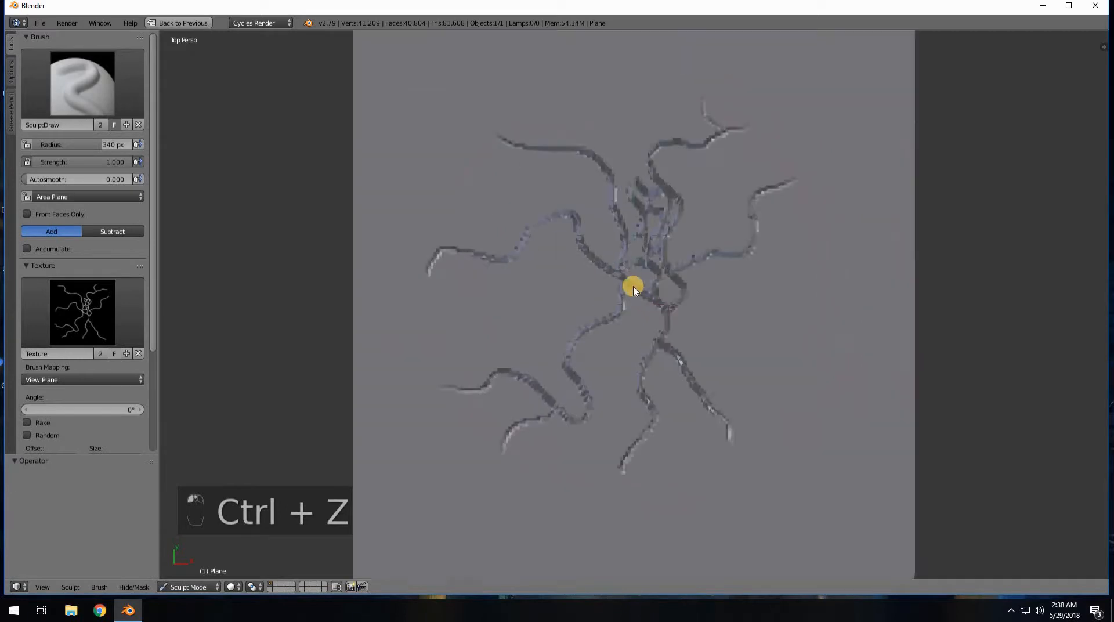
pyautogui.moveTo(632, 284)
pyautogui.mouseDown(button='middle')
pyautogui.moveTo(601, 242)
pyautogui.moveTo(576, 241)
pyautogui.moveTo(639, 304)
pyautogui.mouseUp(button='middle')
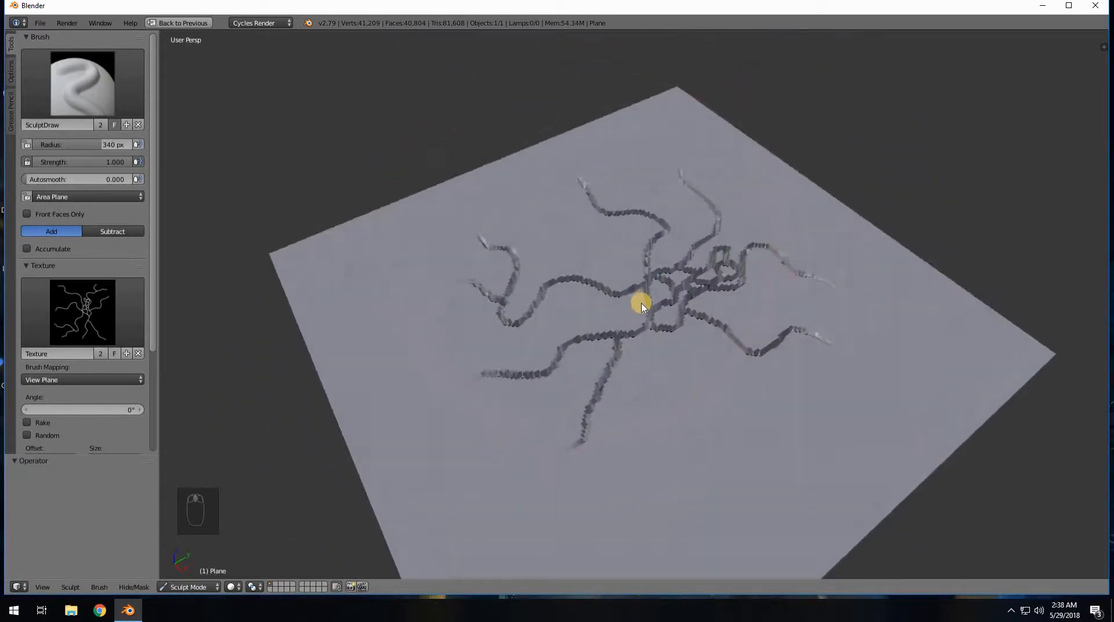
pyautogui.scroll(3, 641, 311)
pyautogui.scroll(2, 603, 347)
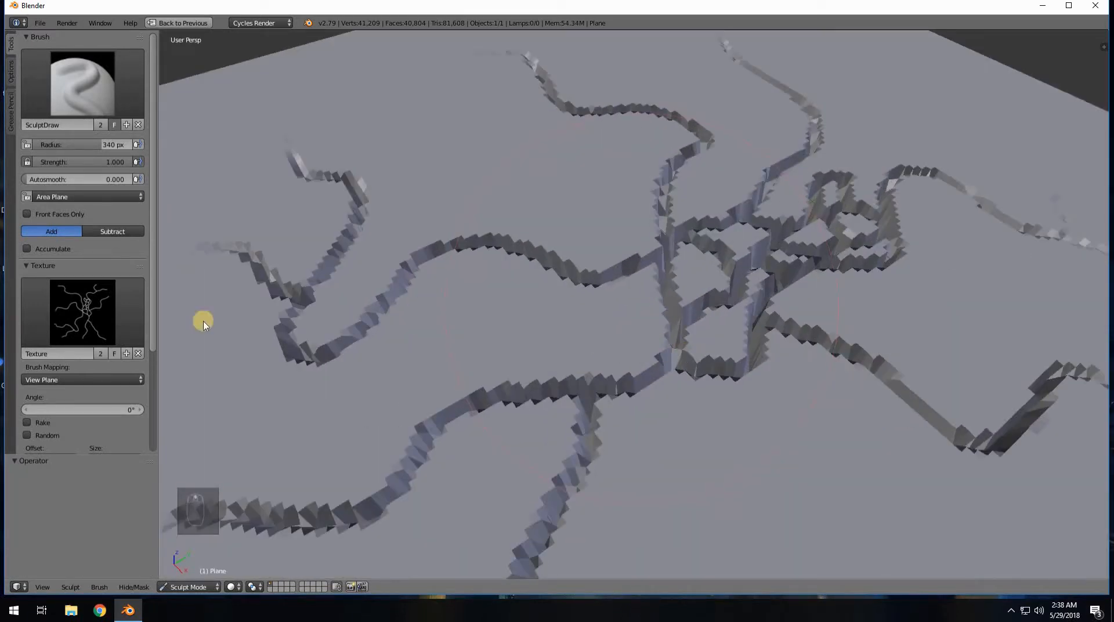
pyautogui.scroll(-5, 588, 309)
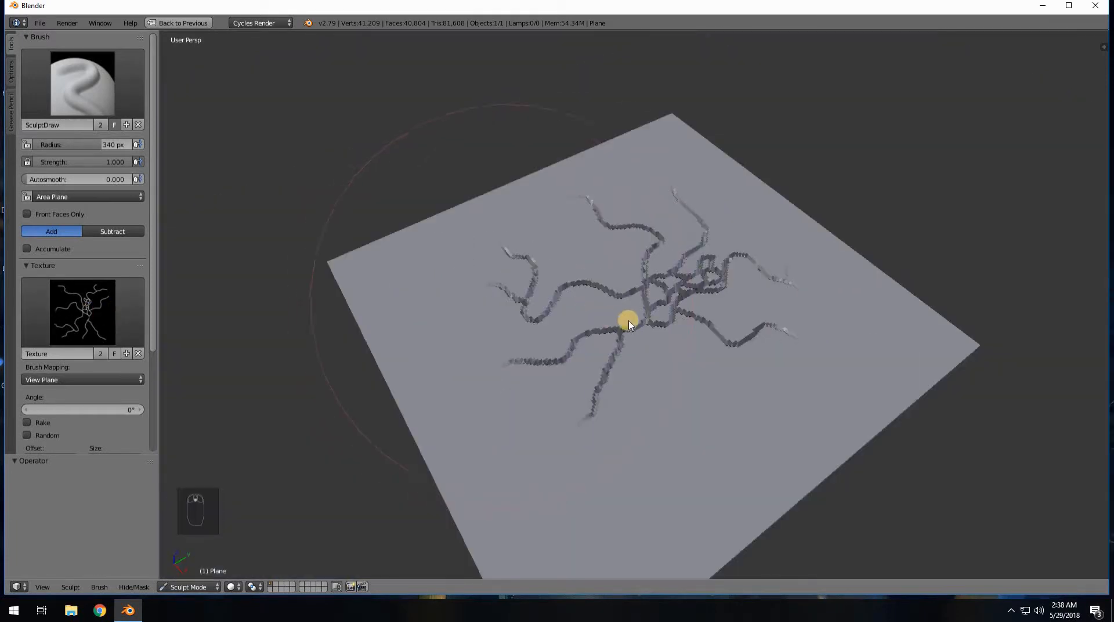
pyautogui.press('f')
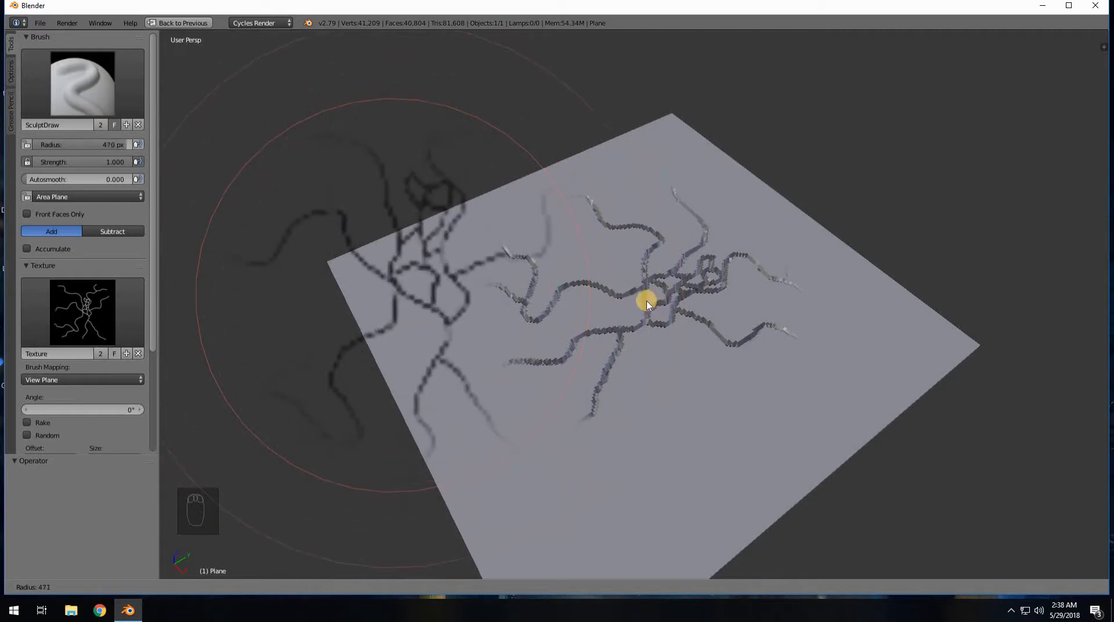
pyautogui.rightClick(660, 313)
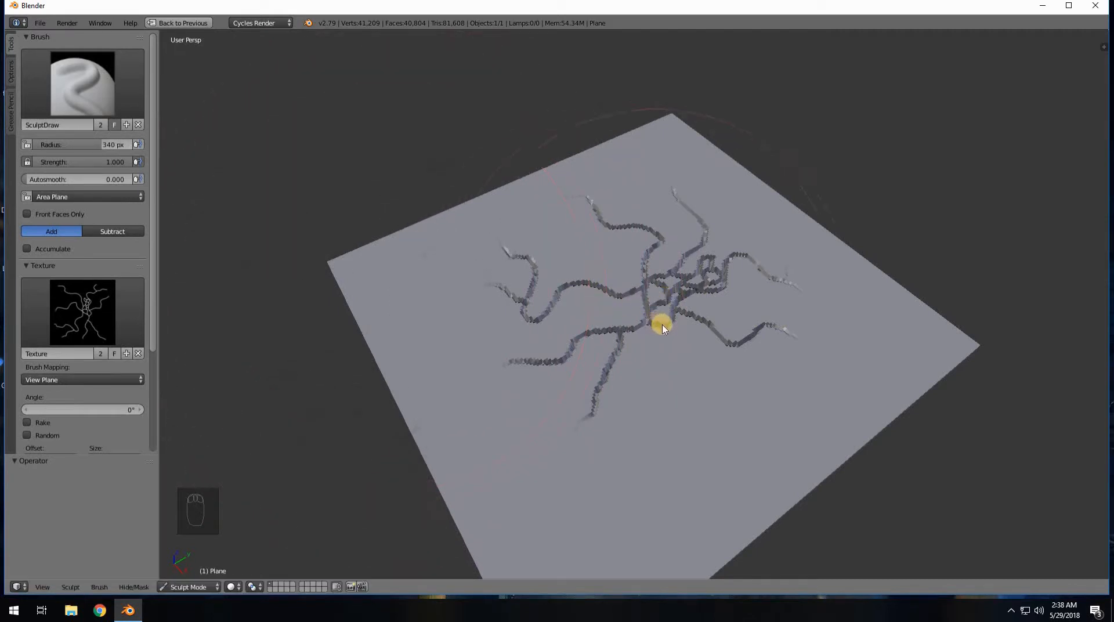
pyautogui.moveTo(708, 356)
pyautogui.mouseDown(button='middle')
pyautogui.moveTo(653, 318)
pyautogui.moveTo(648, 282)
pyautogui.moveTo(691, 294)
pyautogui.moveTo(331, 195)
pyautogui.mouseUp(button='middle')
pyautogui.scroll(5, 694, 296)
pyautogui.scroll(-5, 696, 296)
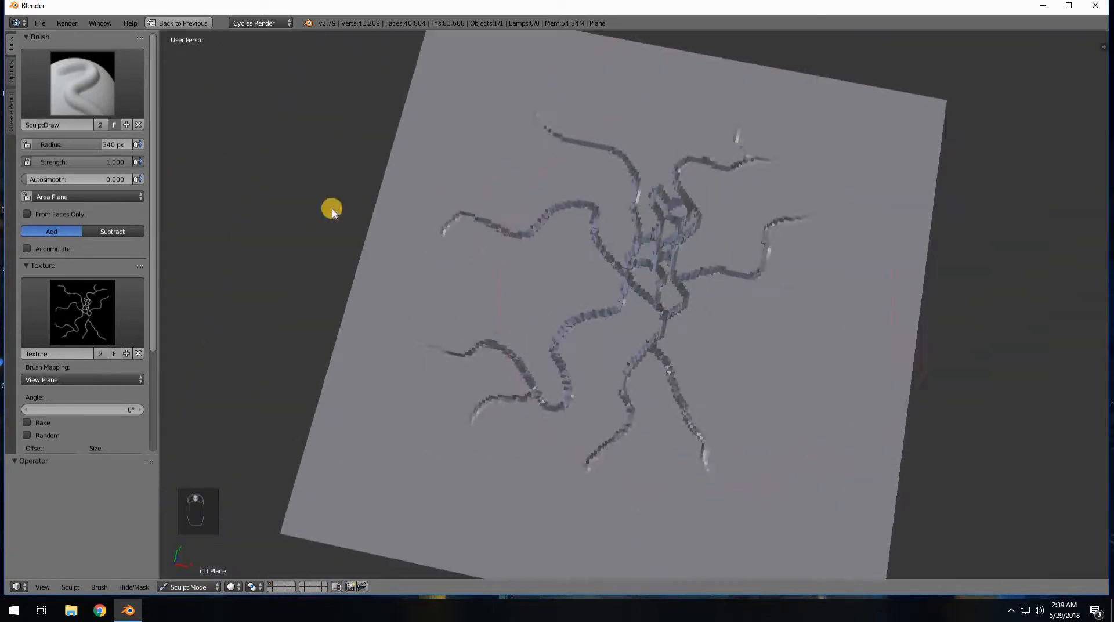
# Undo the crack stamp on the plane, keeping SculptDraw as the brush.
pyautogui.click(100, 97)
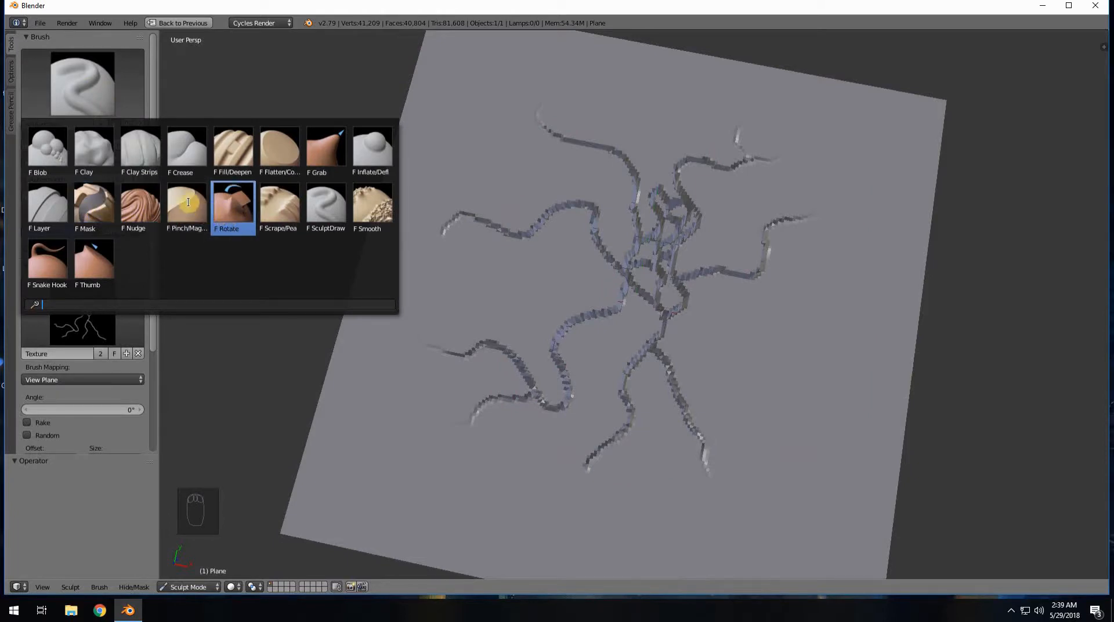
pyautogui.click(422, 355)
pyautogui.hotkey('ctrl', 'z')
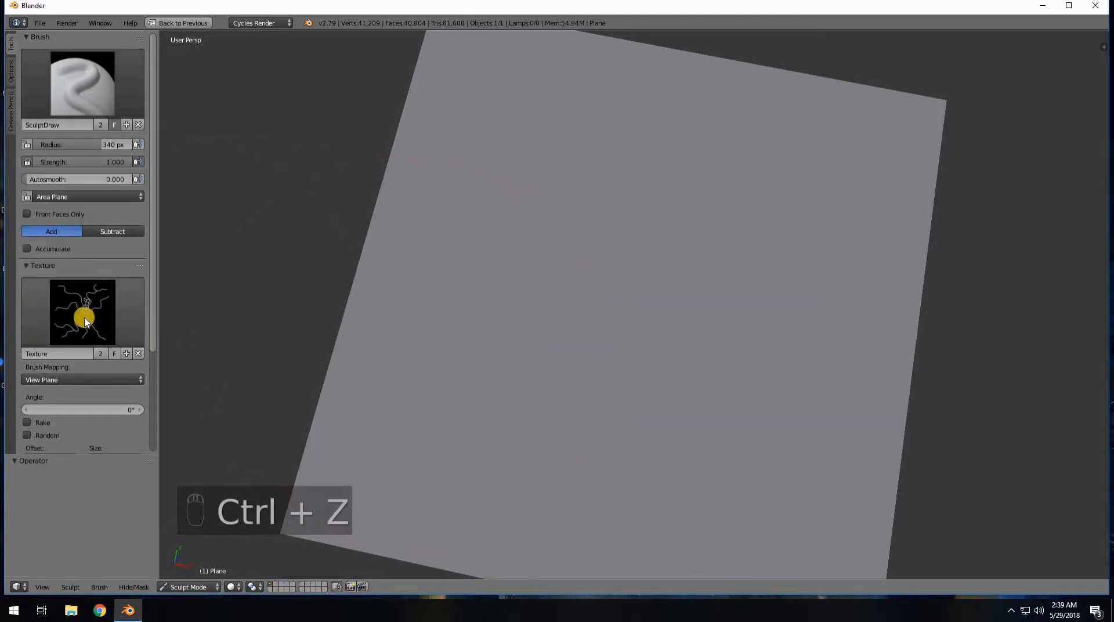
# Remove the texture from the SculptDraw brush and sculpt a smooth round bump in the middle of the plane.
pyautogui.click(137, 354)
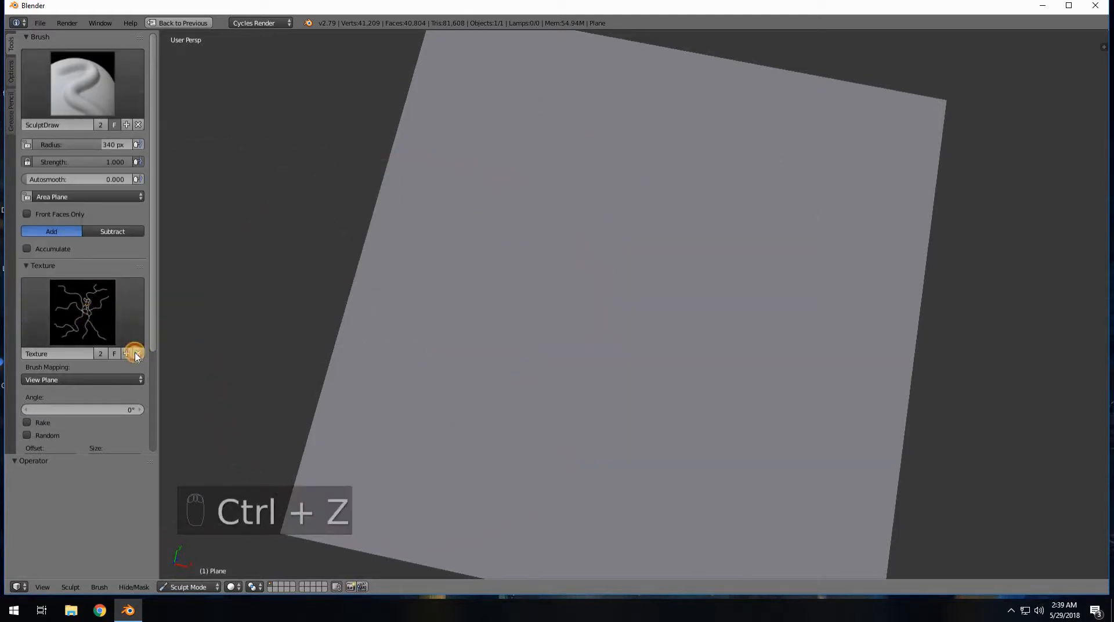
pyautogui.moveTo(637, 323)
pyautogui.mouseDown()
pyautogui.moveTo(579, 259)
pyautogui.moveTo(671, 298)
pyautogui.moveTo(569, 330)
pyautogui.moveTo(564, 313)
pyautogui.moveTo(619, 345)
pyautogui.mouseUp()
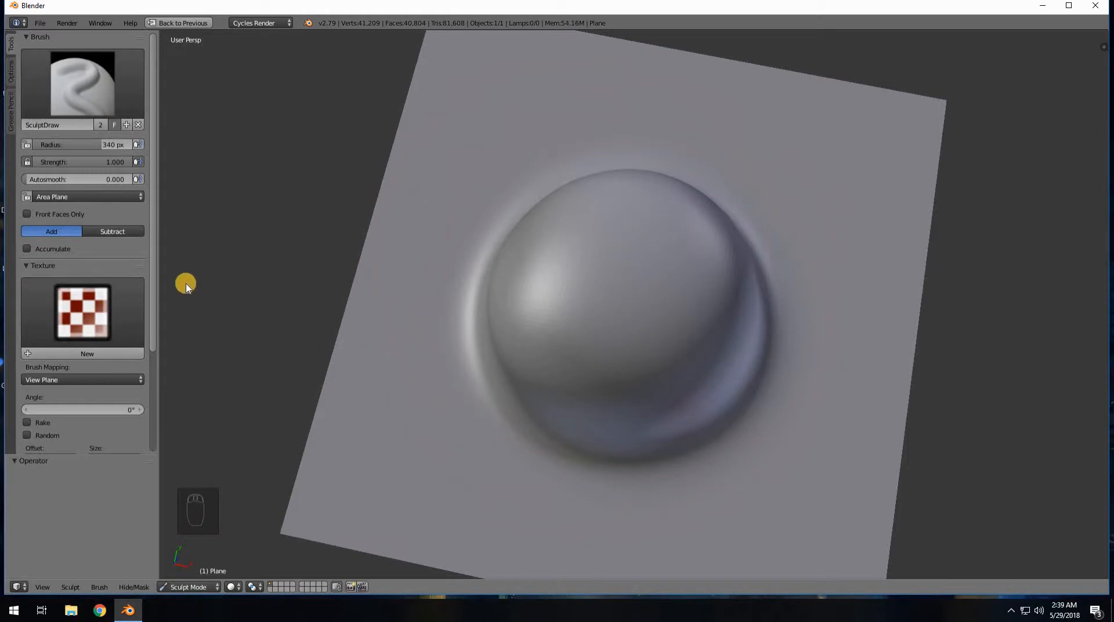
# Try the untextured Rotate brush by twisting the bump's surface, and undo the stroke.
pyautogui.click(71, 94)
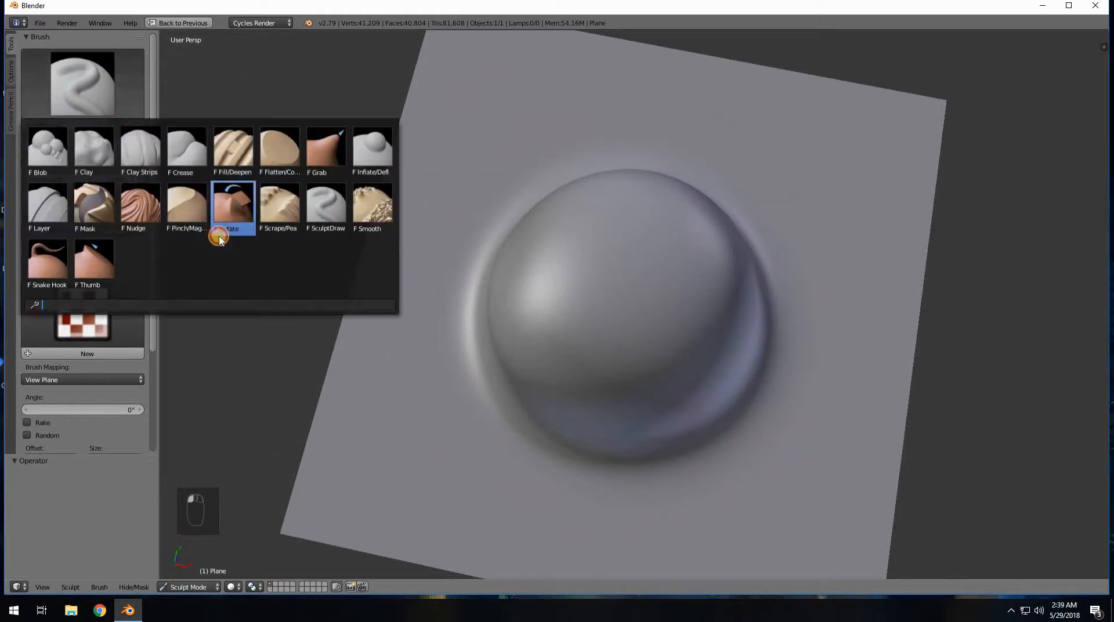
pyautogui.click(256, 230)
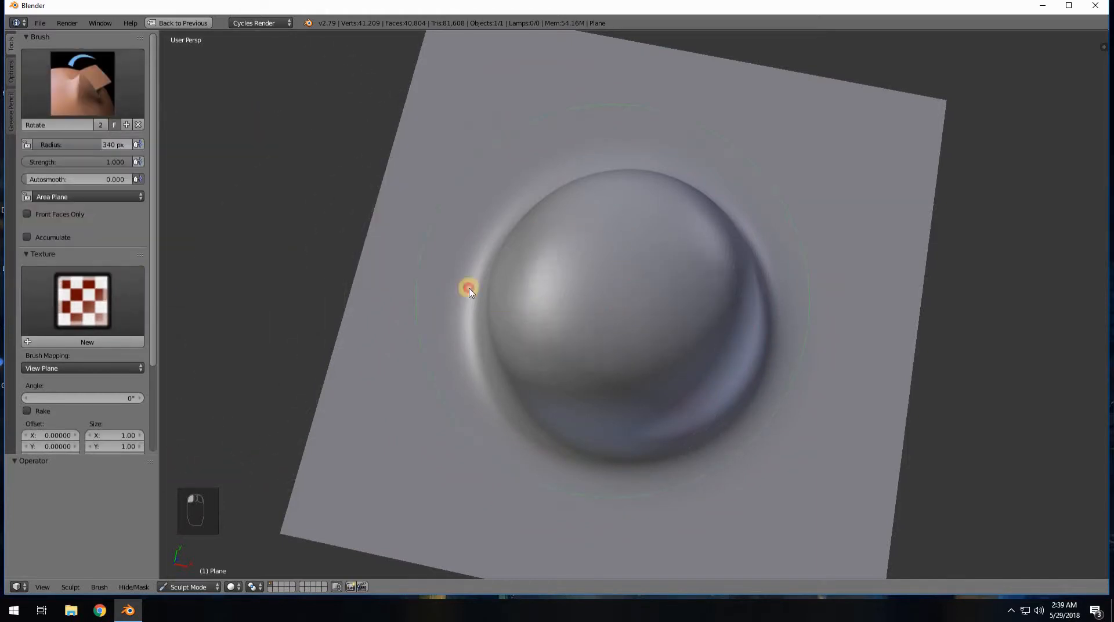
pyautogui.moveTo(612, 301)
pyautogui.mouseDown()
pyautogui.moveTo(472, 266)
pyautogui.moveTo(585, 255)
pyautogui.moveTo(545, 254)
pyautogui.moveTo(489, 316)
pyautogui.moveTo(524, 311)
pyautogui.moveTo(544, 266)
pyautogui.mouseUp()
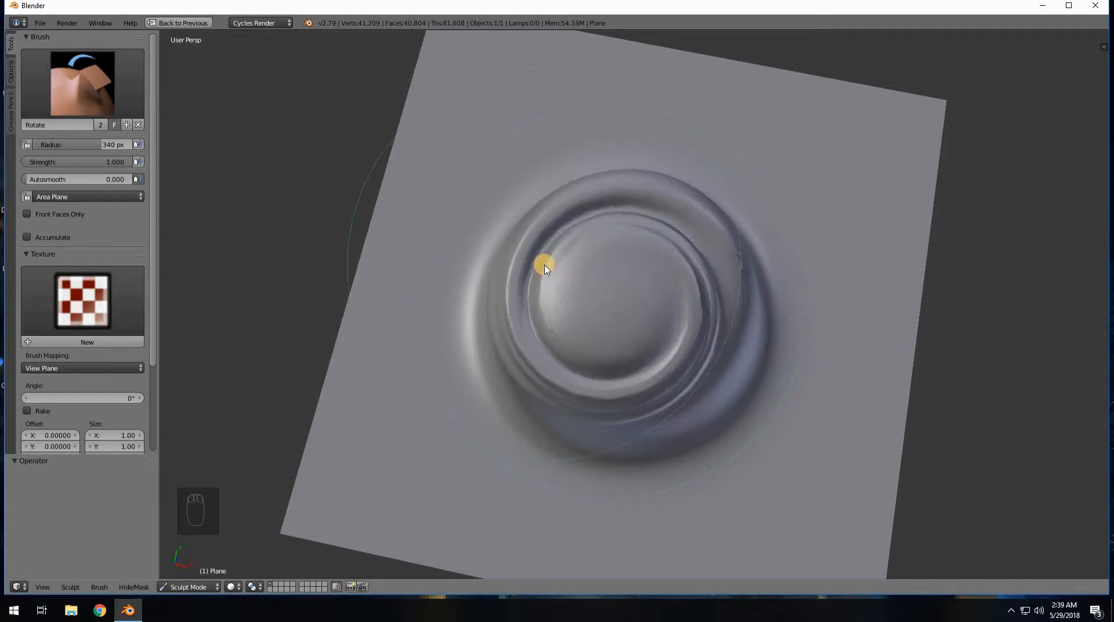
pyautogui.hotkey('ctrl', 'z')
# Assign the crack texture named Texture to the Rotate brush and twist the bump's surface with it.
pyautogui.click(107, 304)
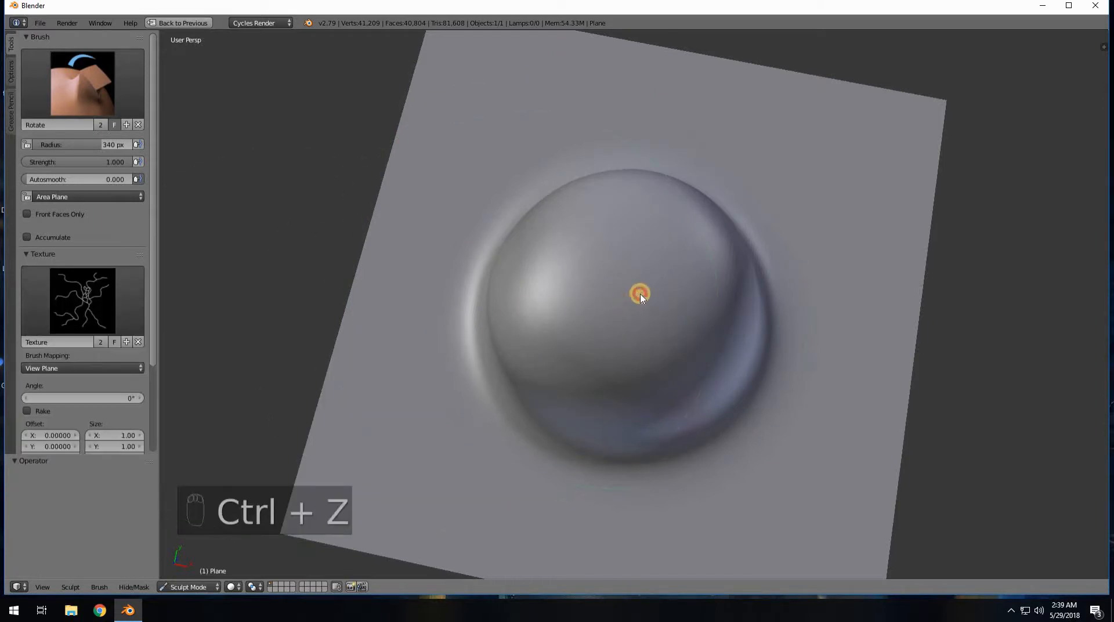
pyautogui.moveTo(640, 294)
pyautogui.mouseDown()
pyautogui.moveTo(634, 252)
pyautogui.moveTo(611, 249)
pyautogui.moveTo(664, 264)
pyautogui.moveTo(620, 284)
pyautogui.moveTo(604, 256)
pyautogui.moveTo(671, 241)
pyautogui.moveTo(691, 304)
pyautogui.moveTo(663, 319)
pyautogui.moveTo(686, 289)
pyautogui.moveTo(646, 254)
pyautogui.moveTo(569, 248)
pyautogui.moveTo(622, 235)
pyautogui.moveTo(666, 283)
pyautogui.moveTo(612, 301)
pyautogui.moveTo(664, 291)
pyautogui.moveTo(655, 253)
pyautogui.moveTo(552, 242)
pyautogui.moveTo(617, 308)
pyautogui.moveTo(580, 241)
pyautogui.moveTo(658, 306)
pyautogui.moveTo(566, 293)
pyautogui.moveTo(624, 258)
pyautogui.moveTo(659, 283)
pyautogui.moveTo(588, 312)
pyautogui.moveTo(579, 255)
pyautogui.moveTo(606, 333)
pyautogui.moveTo(554, 255)
pyautogui.moveTo(604, 343)
pyautogui.moveTo(654, 256)
pyautogui.moveTo(554, 281)
pyautogui.moveTo(644, 301)
pyautogui.moveTo(556, 259)
pyautogui.moveTo(597, 323)
pyautogui.moveTo(621, 267)
pyautogui.moveTo(567, 259)
pyautogui.moveTo(548, 283)
pyautogui.mouseUp()
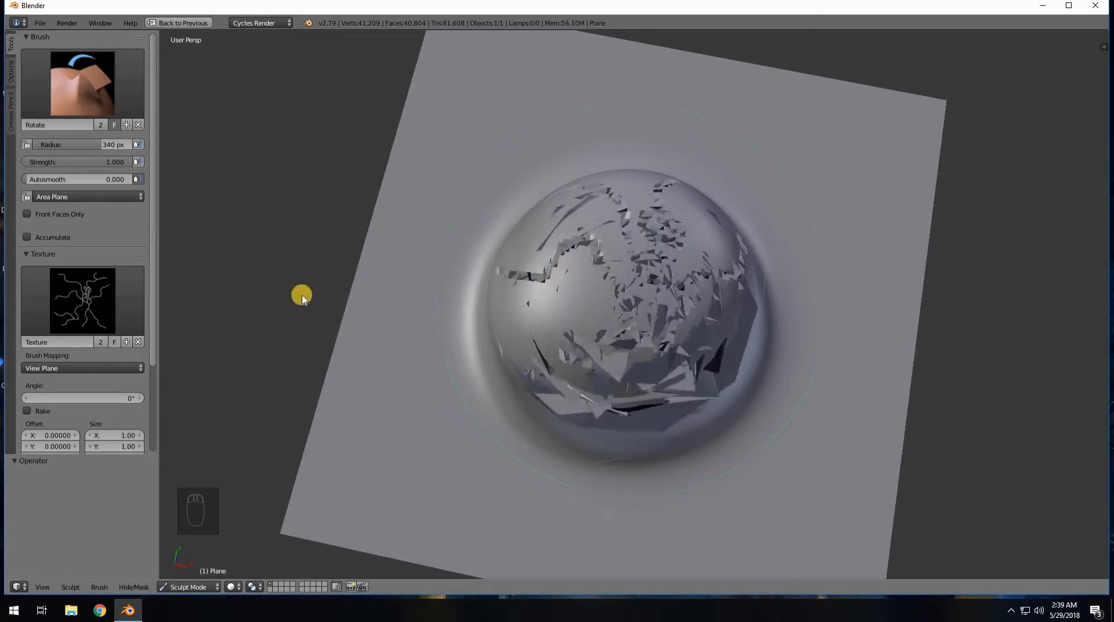
# Undo the textured Rotate strokes and the bump so the plane is flat again.
pyautogui.click(106, 307)
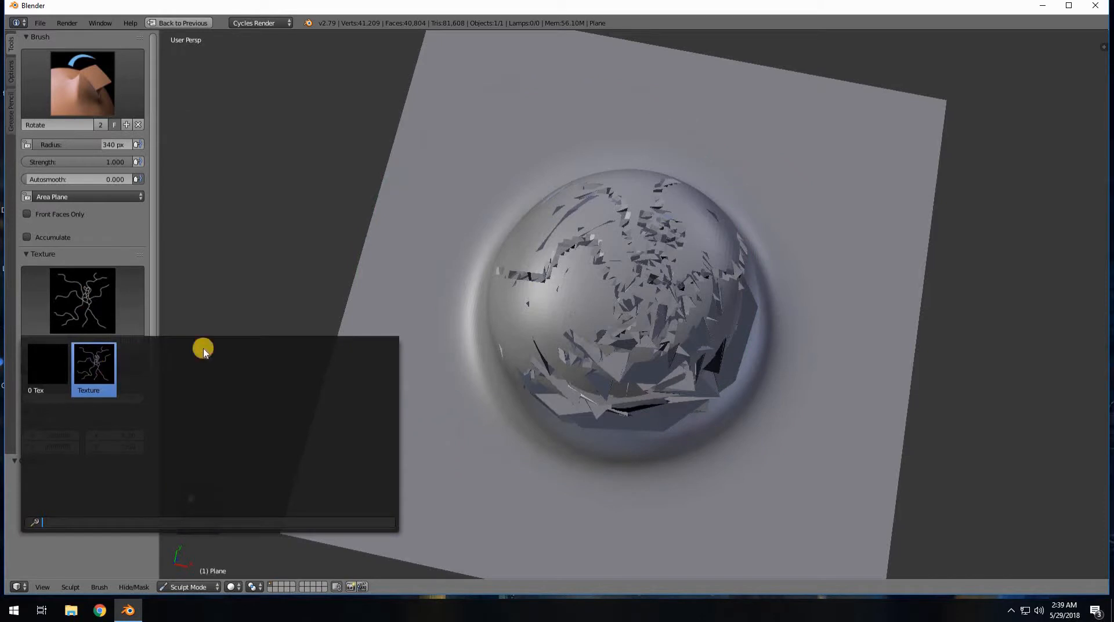
pyautogui.hotkey('ctrl', 'z')
pyautogui.hotkey('ctrl', 'z')
pyautogui.hotkey('ctrl', 'z')
pyautogui.hotkey('ctrl', 'z')
pyautogui.hotkey('ctrl', 'z')
pyautogui.hotkey('ctrl', 'z')
pyautogui.hotkey('ctrl', 'z')
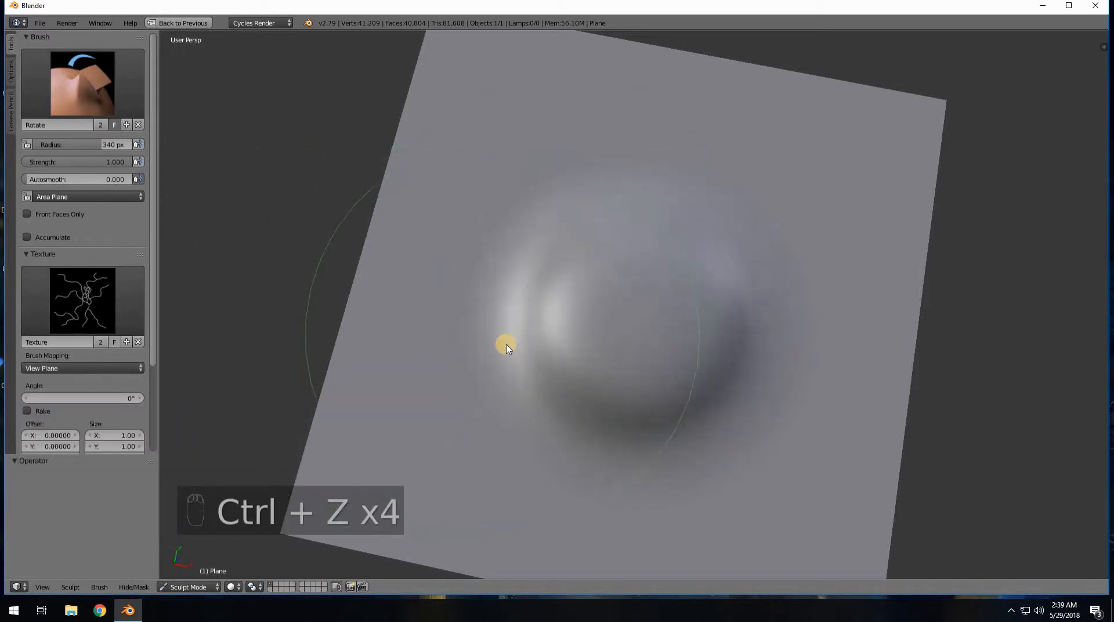
# Reselect the SculptDraw brush in top view and restore the multi-editor layout from the maximized 3D view.
pyautogui.press('f')
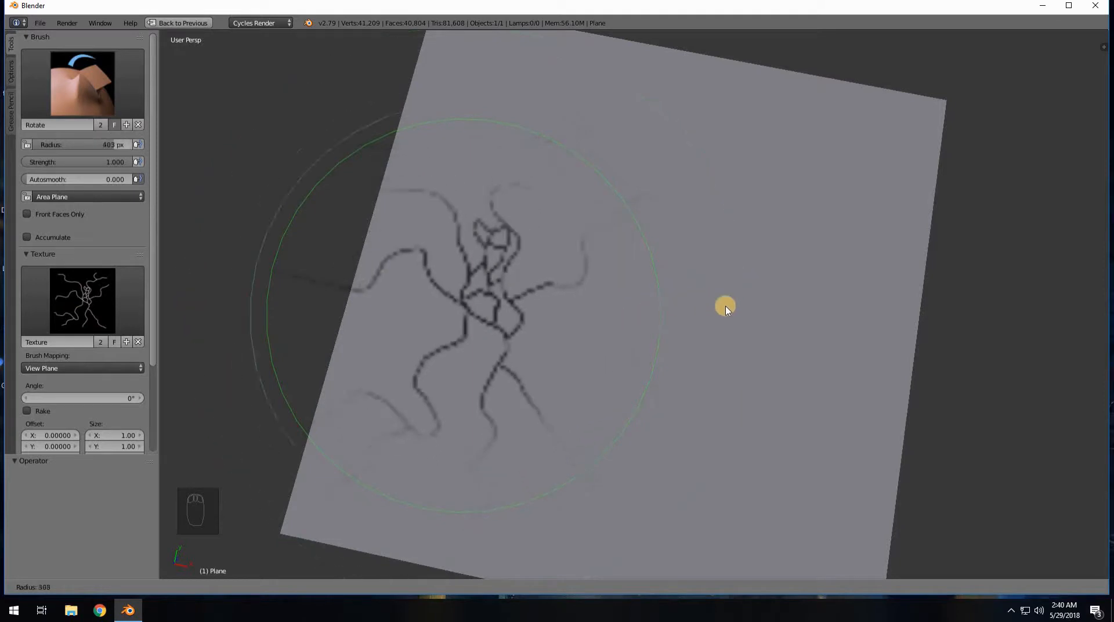
pyautogui.rightClick(696, 306)
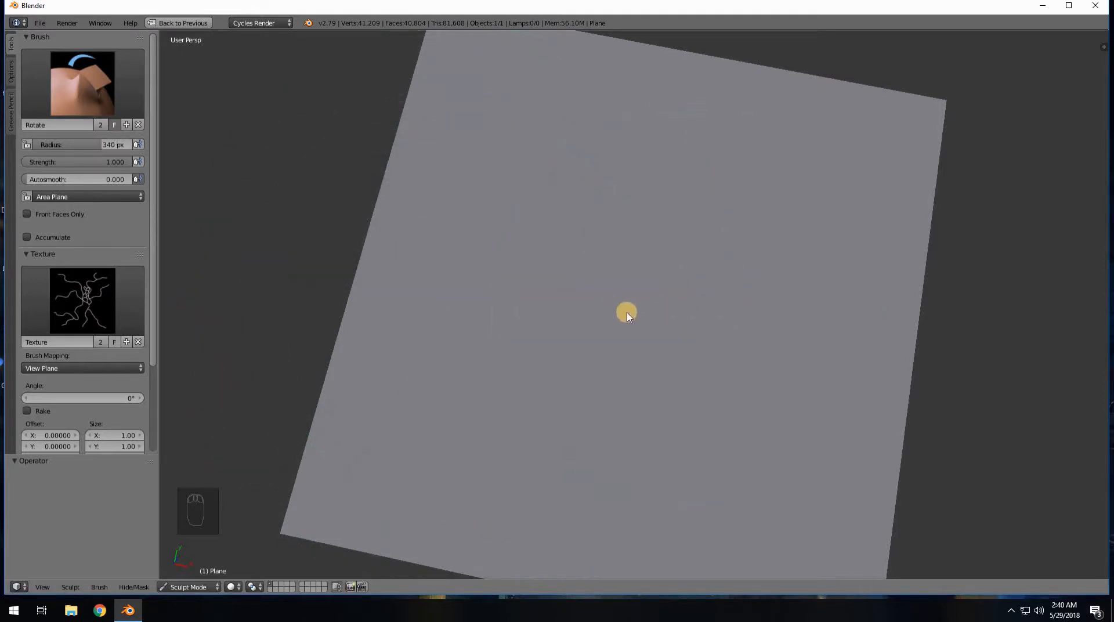
pyautogui.moveTo(627, 313); pyautogui.dragTo(625, 309, button='middle')
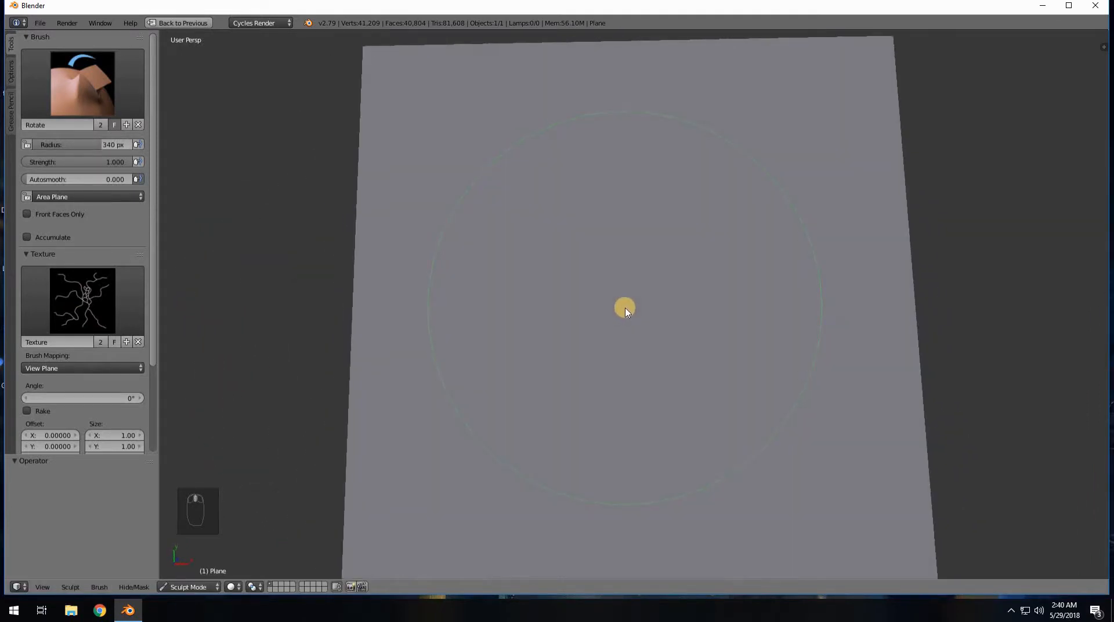
pyautogui.press('KP_0')
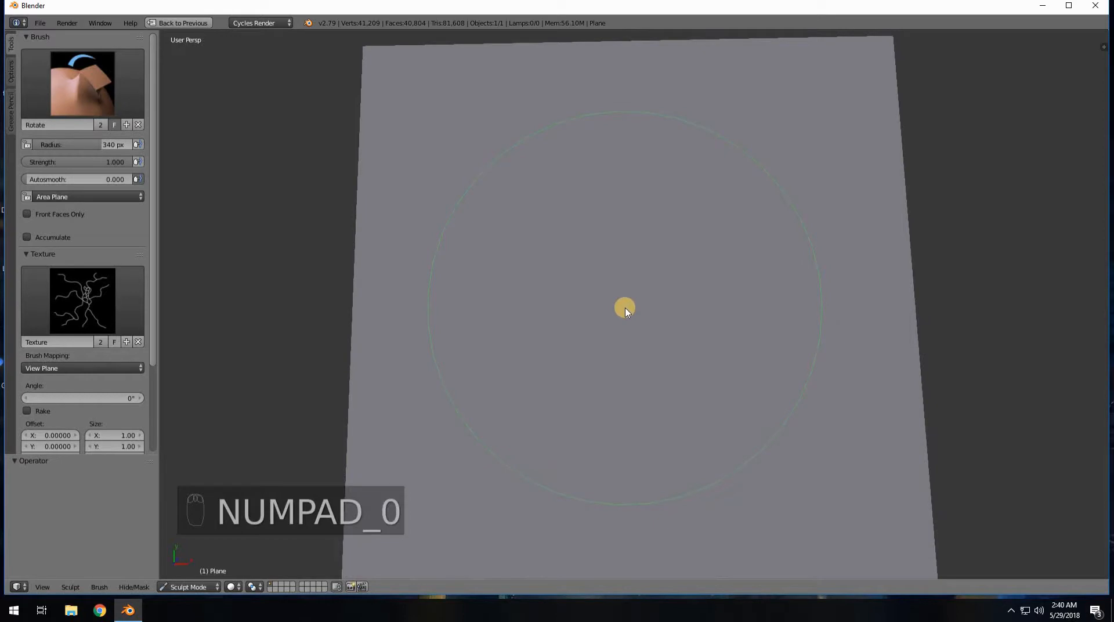
pyautogui.press('KP_7')
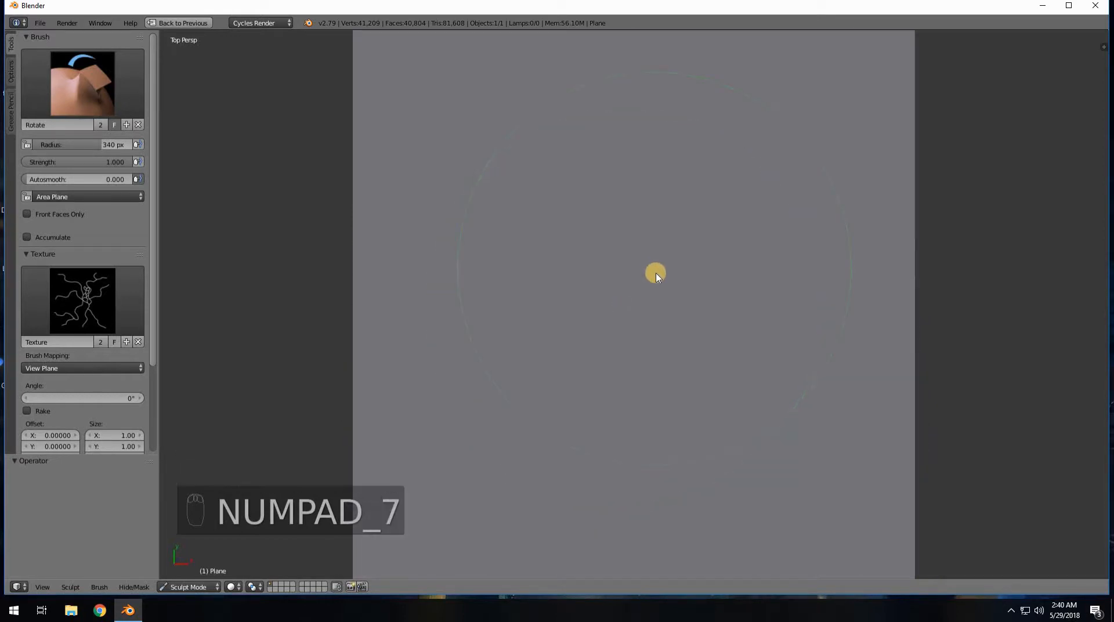
pyautogui.click(91, 77)
pyautogui.click(335, 205)
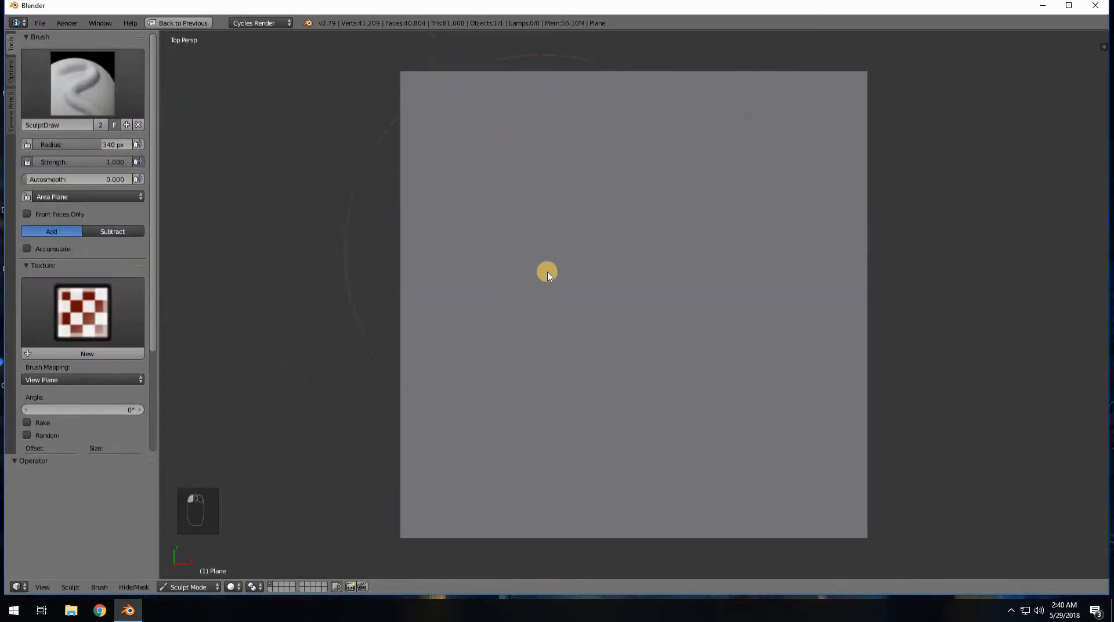
pyautogui.hotkey('shift', 'space')
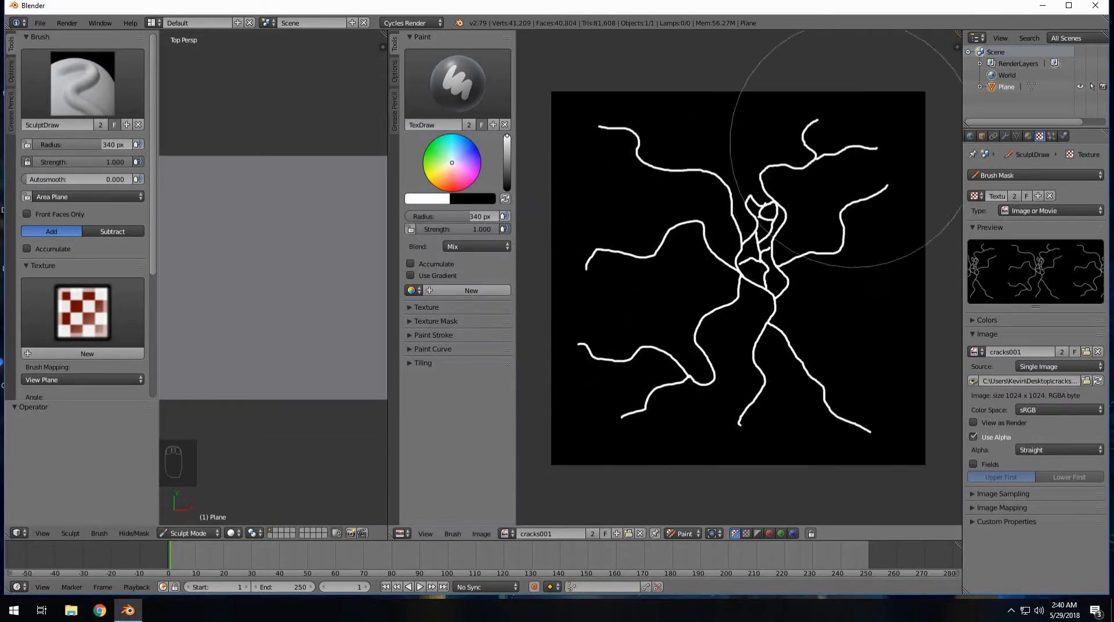
# Switch to File Explorer, view leaves009.png from USB Drive (I:) in Photos, and return to Blender.
pyautogui.click(1039, 7)
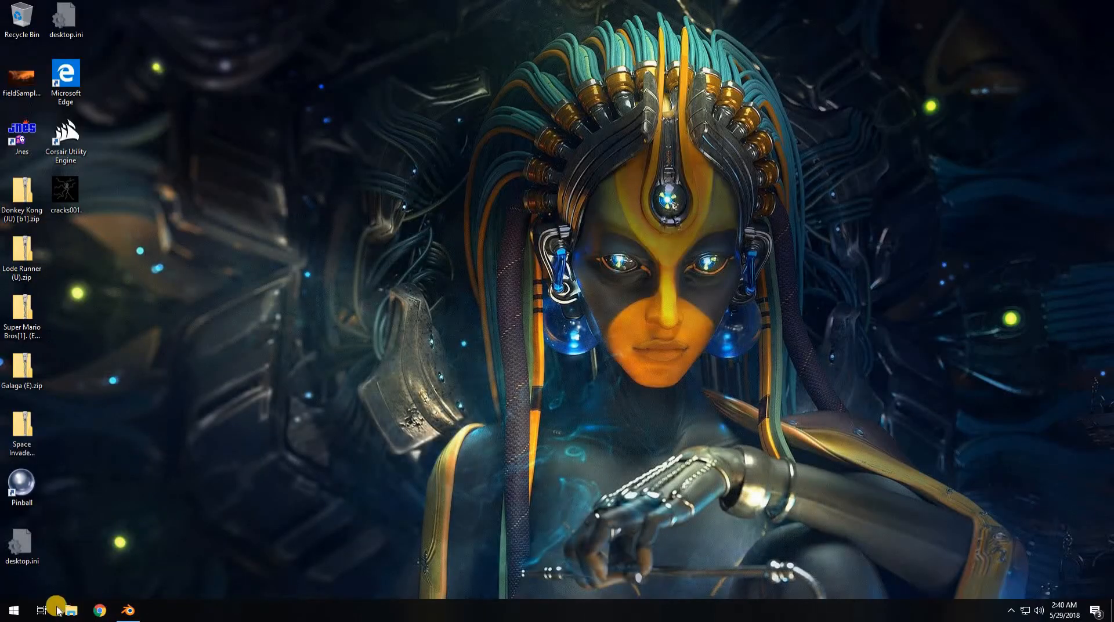
pyautogui.click(213, 353)
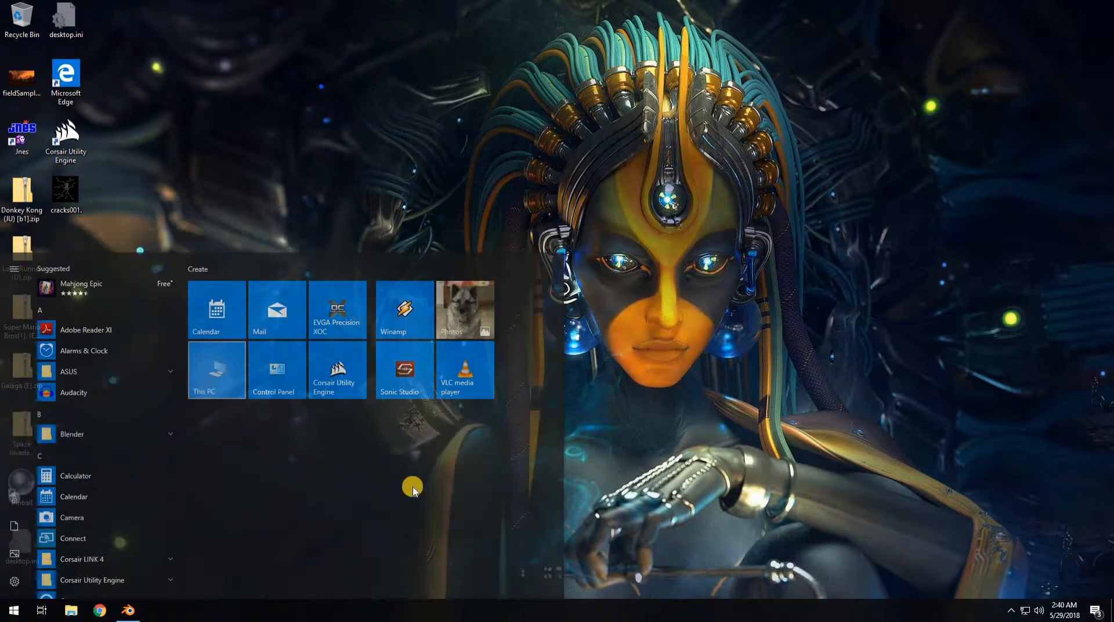
pyautogui.doubleClick(681, 434)
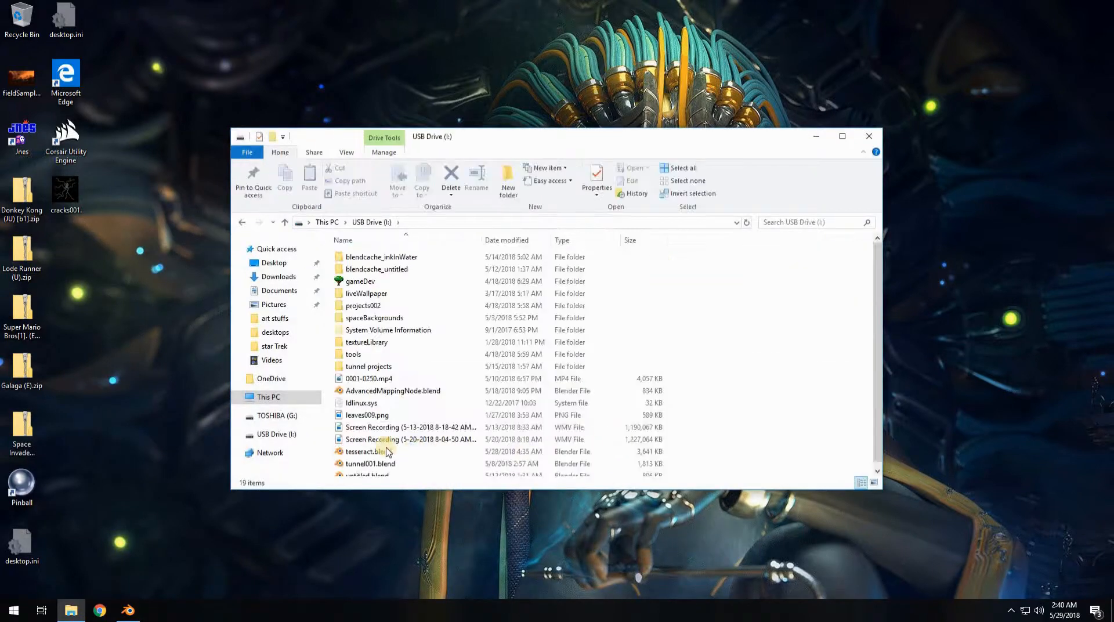
pyautogui.scroll(-1, 378, 410)
pyautogui.doubleClick(378, 410)
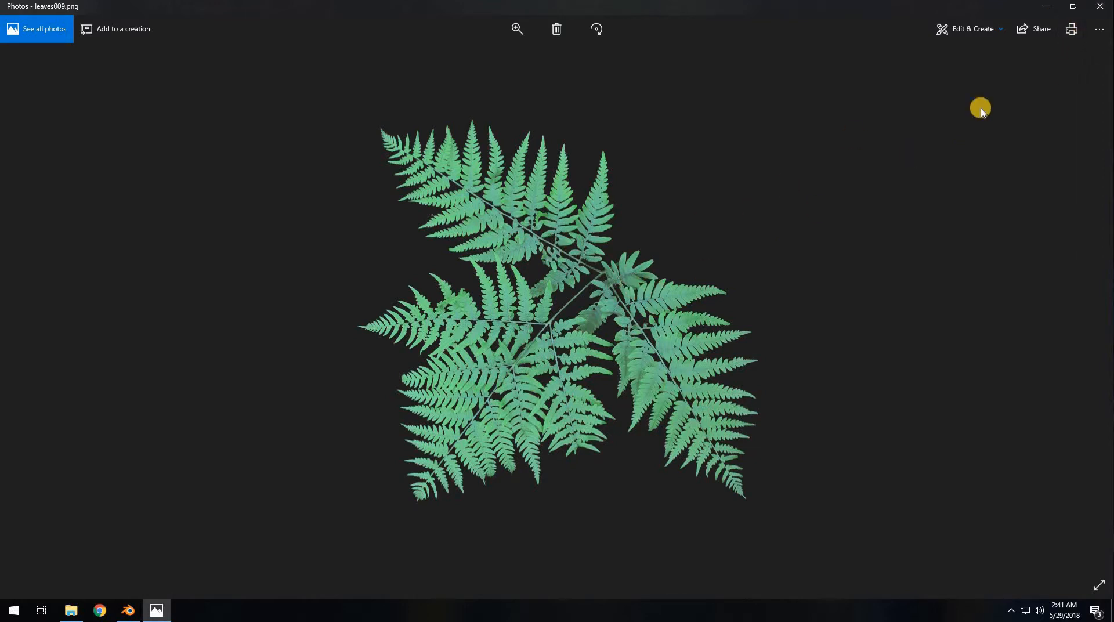
pyautogui.click(1093, 10)
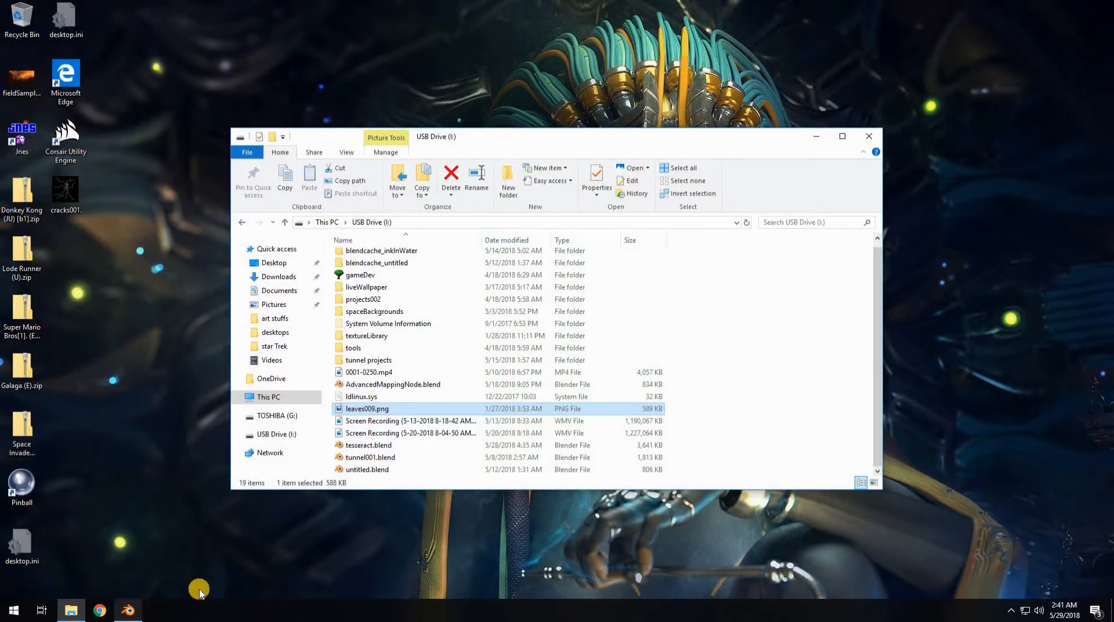
pyautogui.click(127, 609)
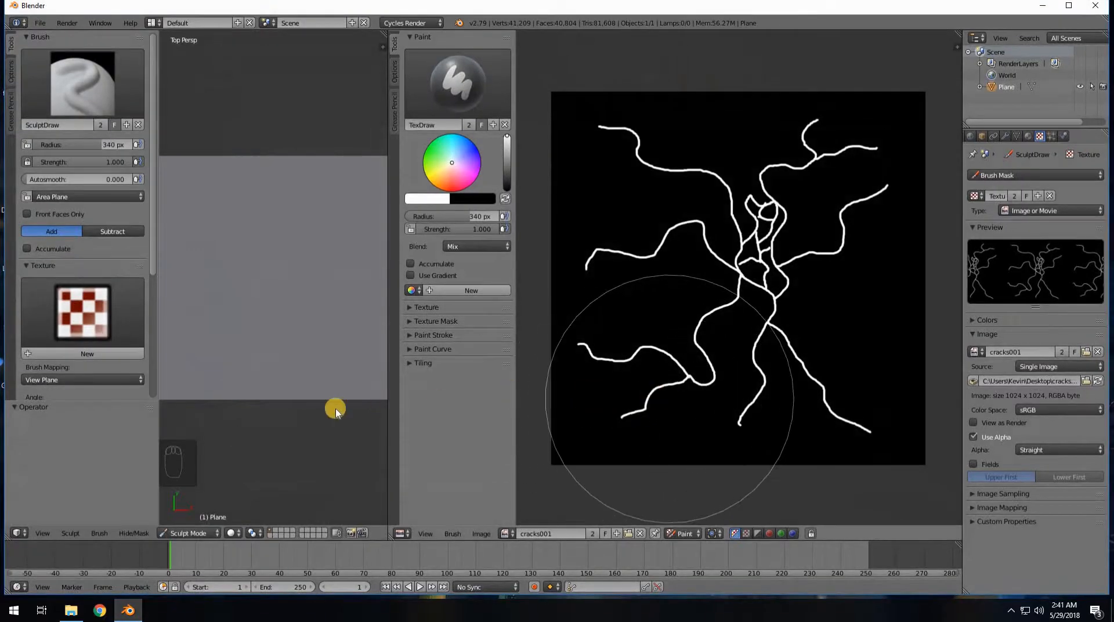
pyautogui.scroll(-1, 314, 404)
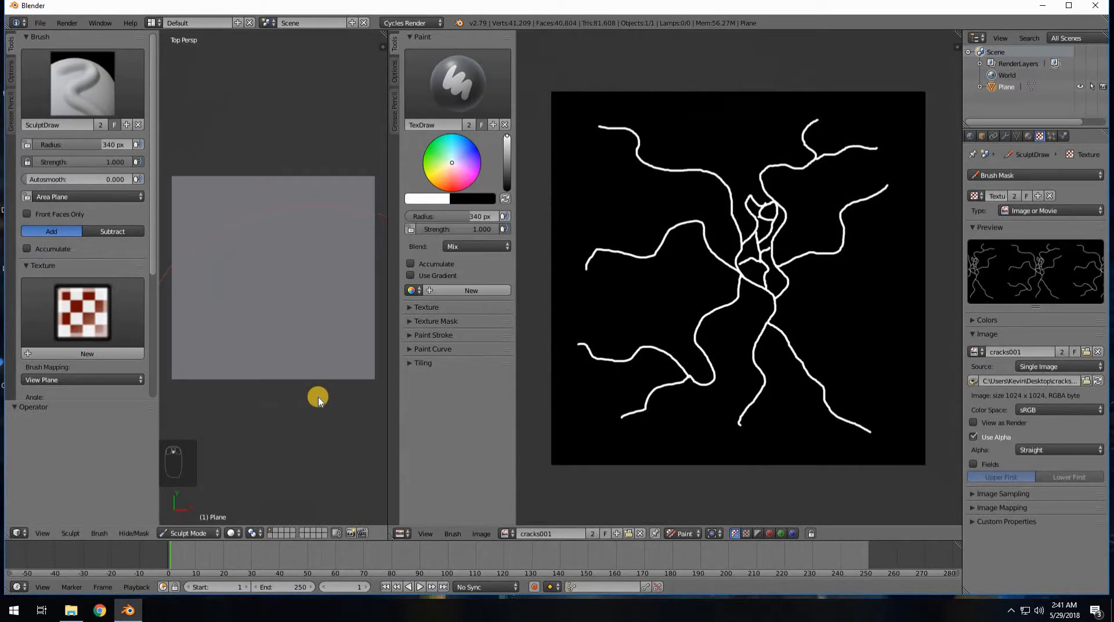
# Switch the plane from Sculpt Mode through Object Mode into Edit Mode and select its whole mesh.
pyautogui.press('t')
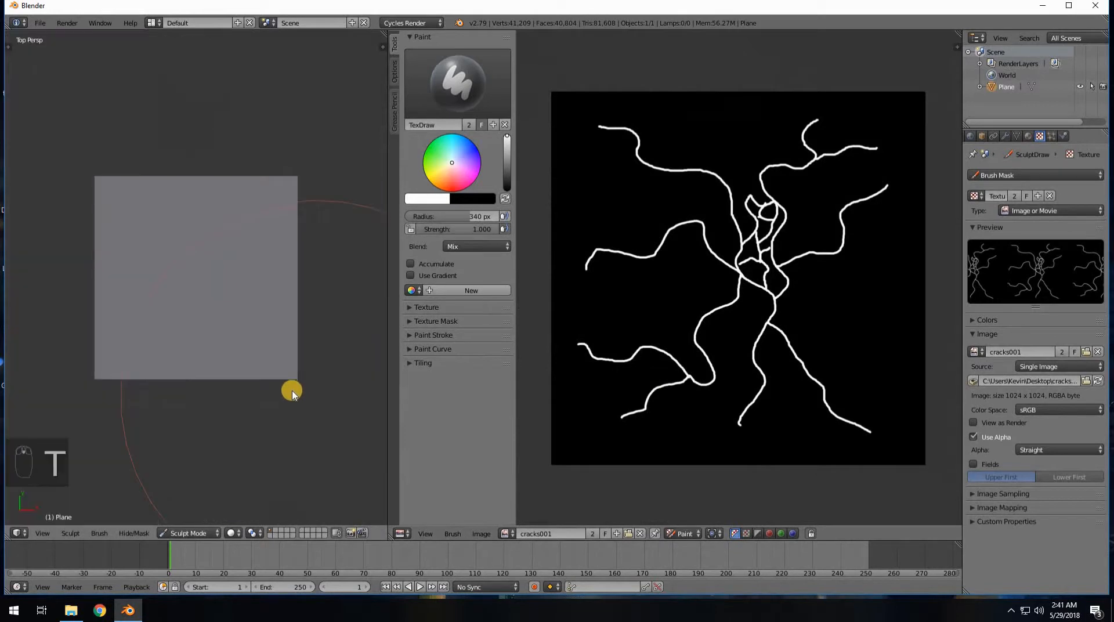
pyautogui.click(170, 532)
pyautogui.click(198, 450)
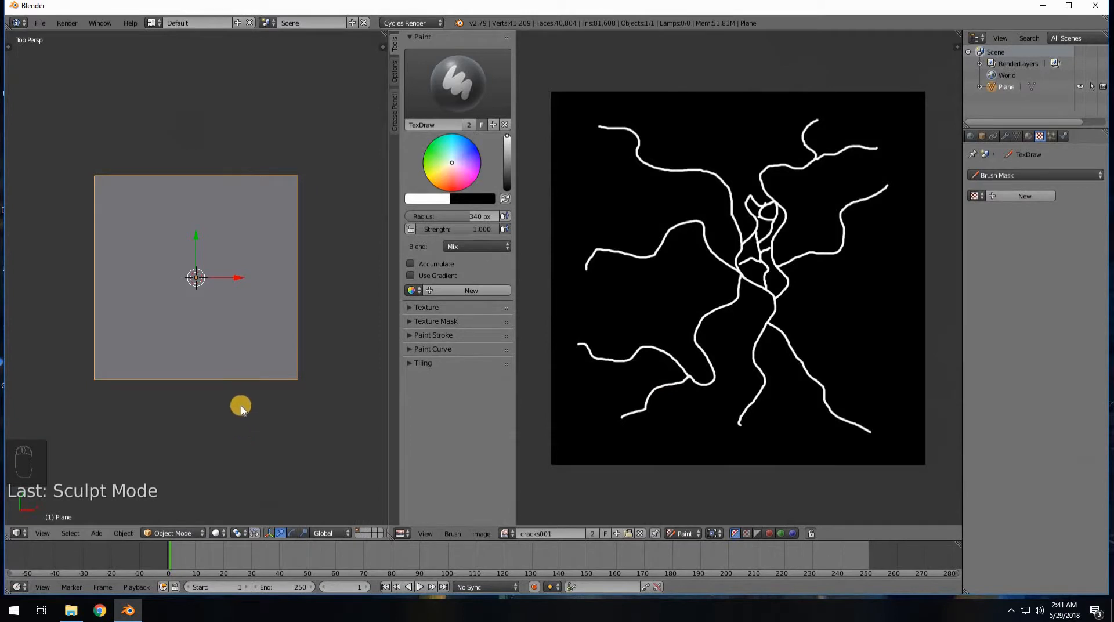
pyautogui.press('Tab')
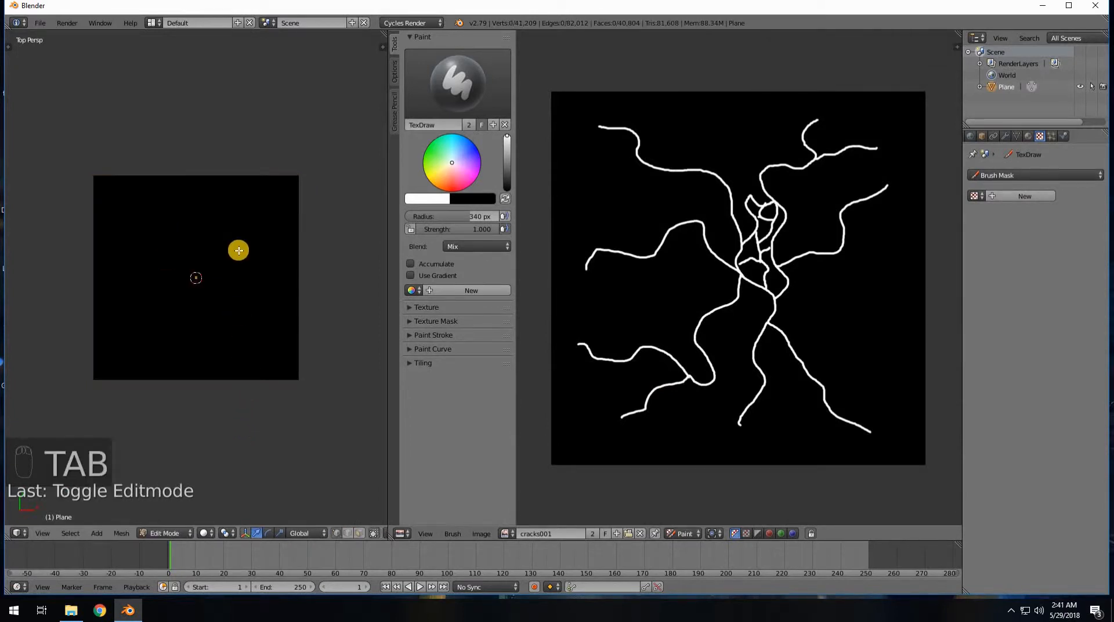
pyautogui.press('a')
pyautogui.press('a')
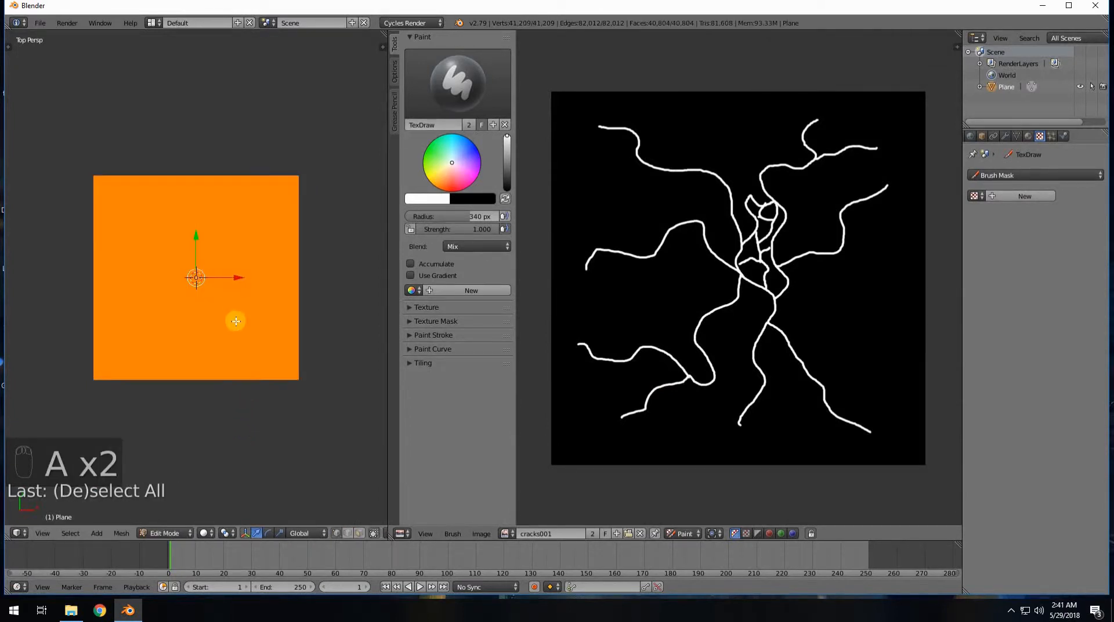
pyautogui.scroll(10, 236, 321)
pyautogui.scroll(-10, 236, 321)
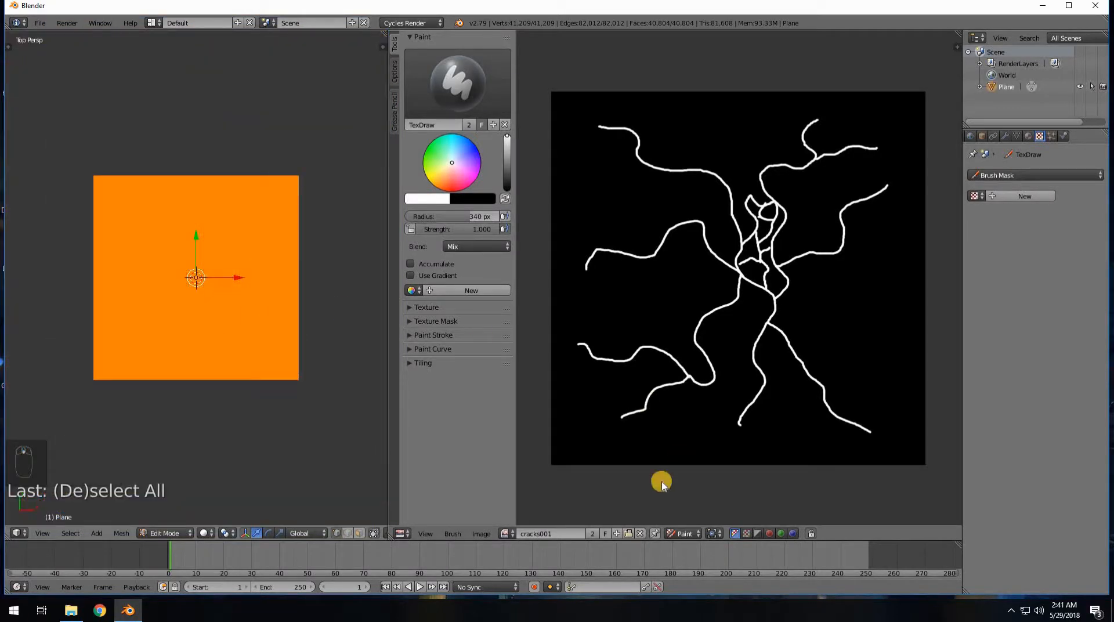
# Unlink the cracks001 image from the image editor and unwrap the plane with Smart UV Project at the default settings.
pyautogui.click(640, 533)
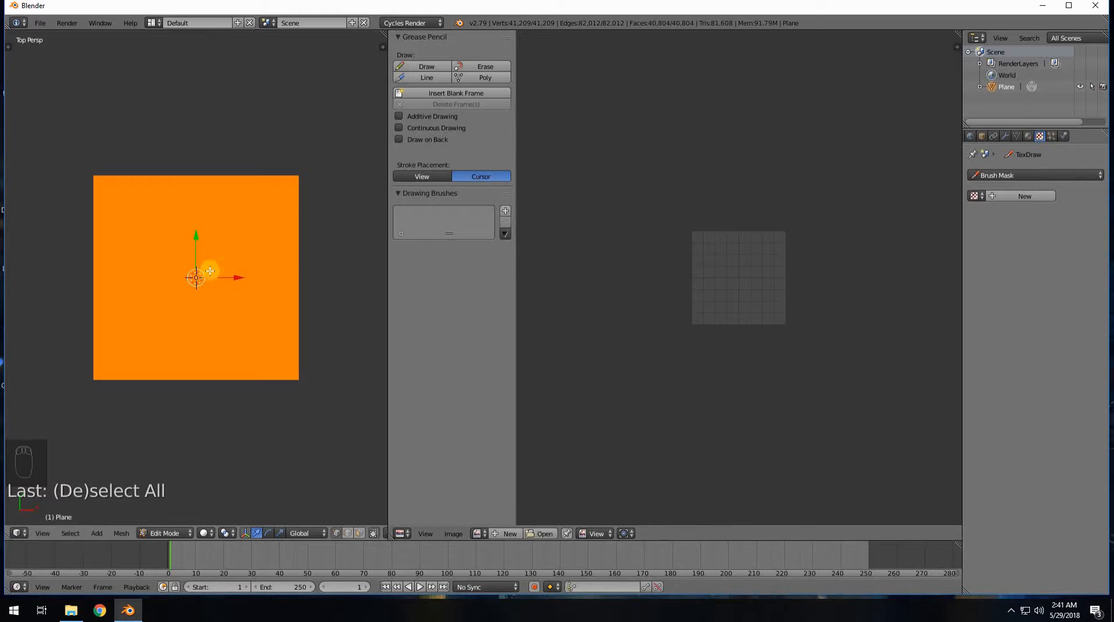
pyautogui.press('u')
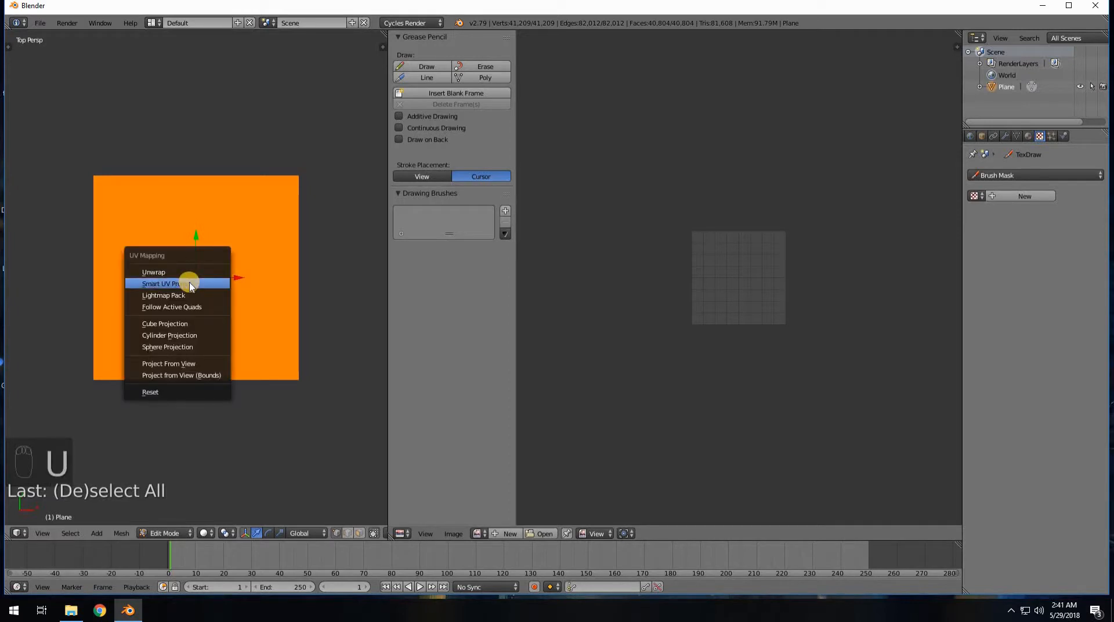
pyautogui.click(190, 284)
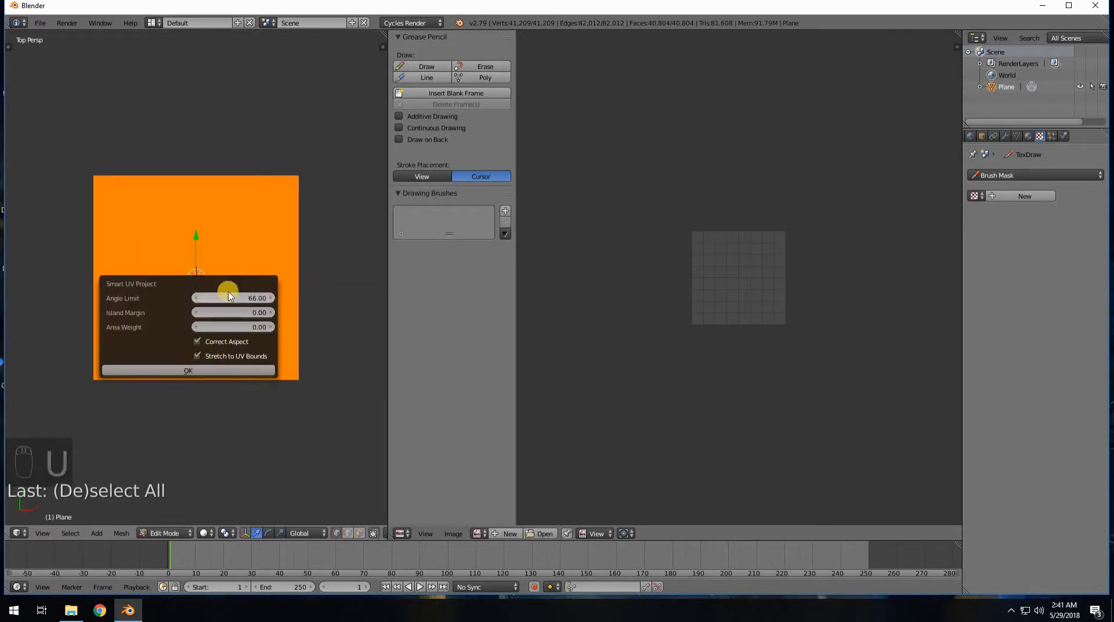
pyautogui.click(226, 373)
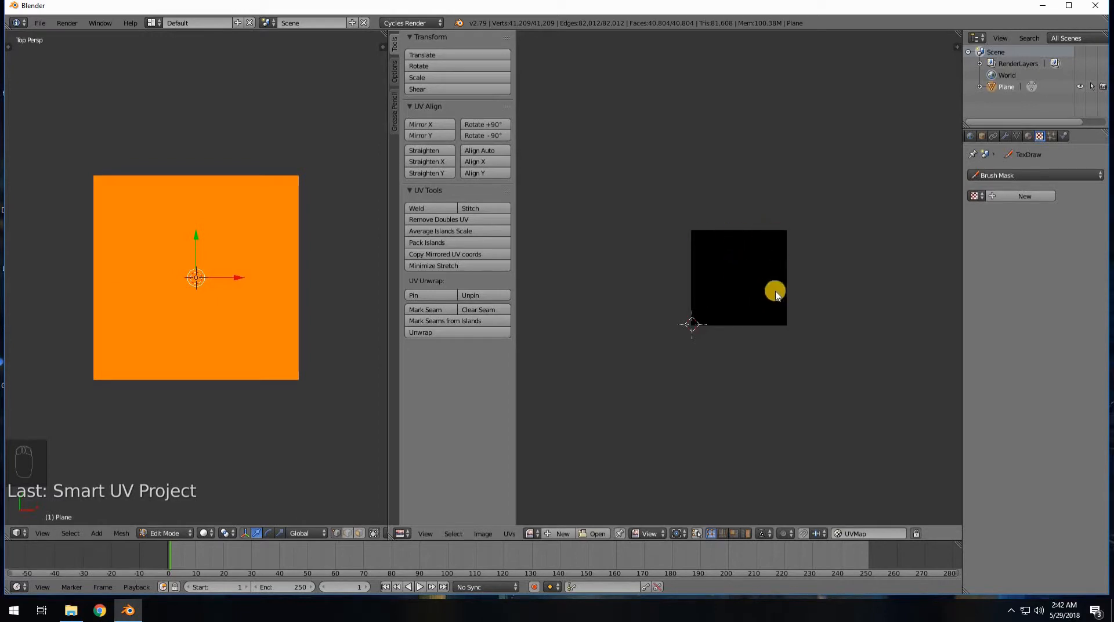
pyautogui.press('Home')
pyautogui.scroll(5, 766, 299)
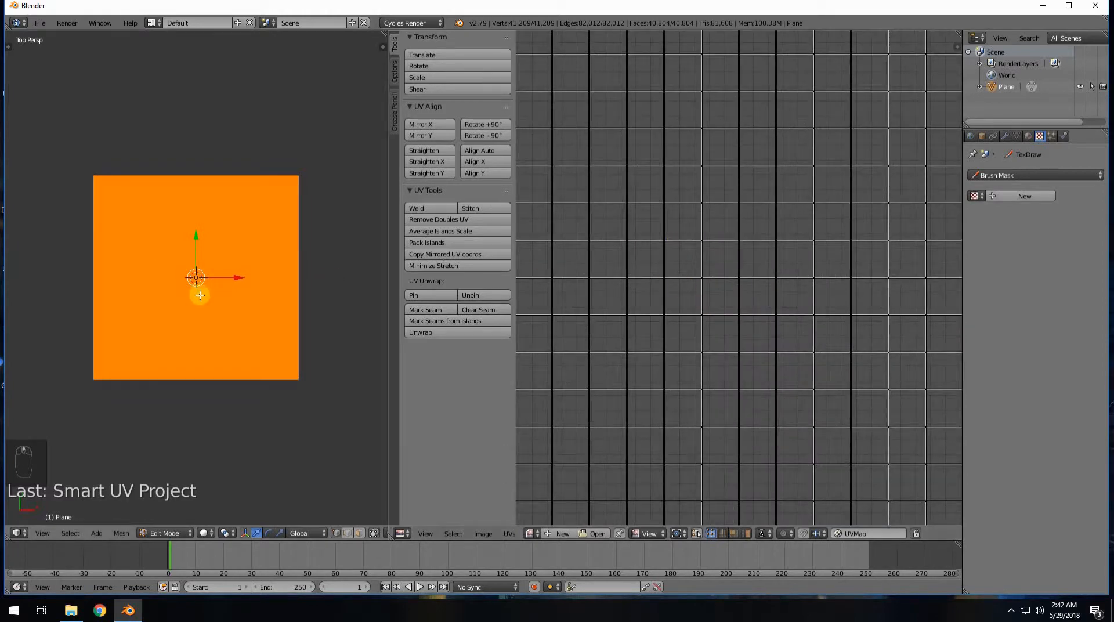
pyautogui.scroll(6, 199, 291)
pyautogui.scroll(-6, 201, 294)
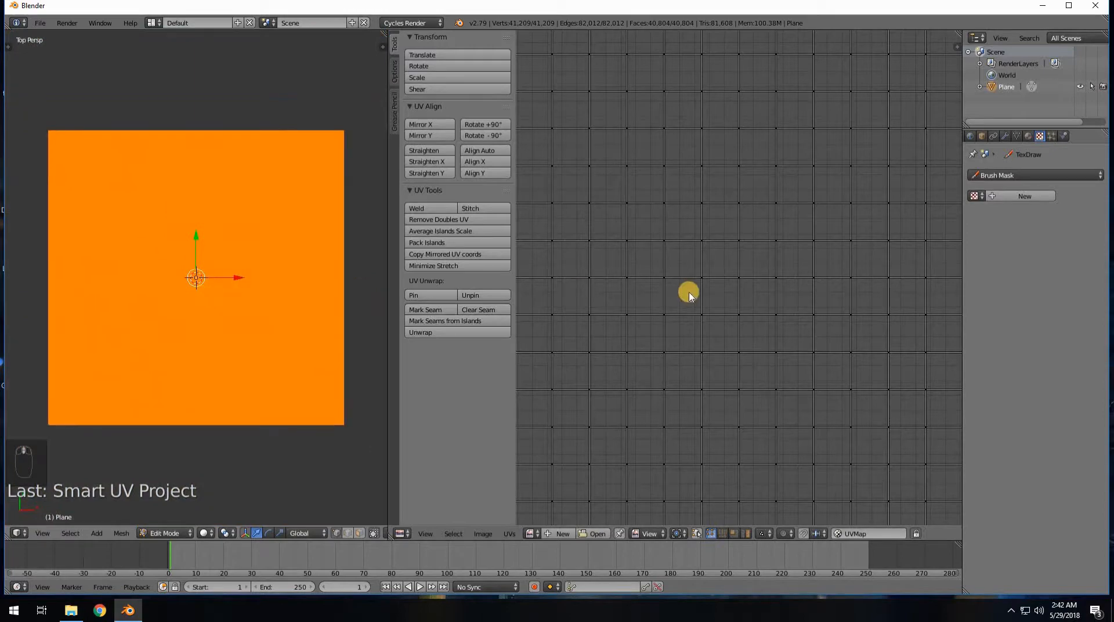
pyautogui.scroll(-8, 686, 291)
pyautogui.scroll(6, 686, 293)
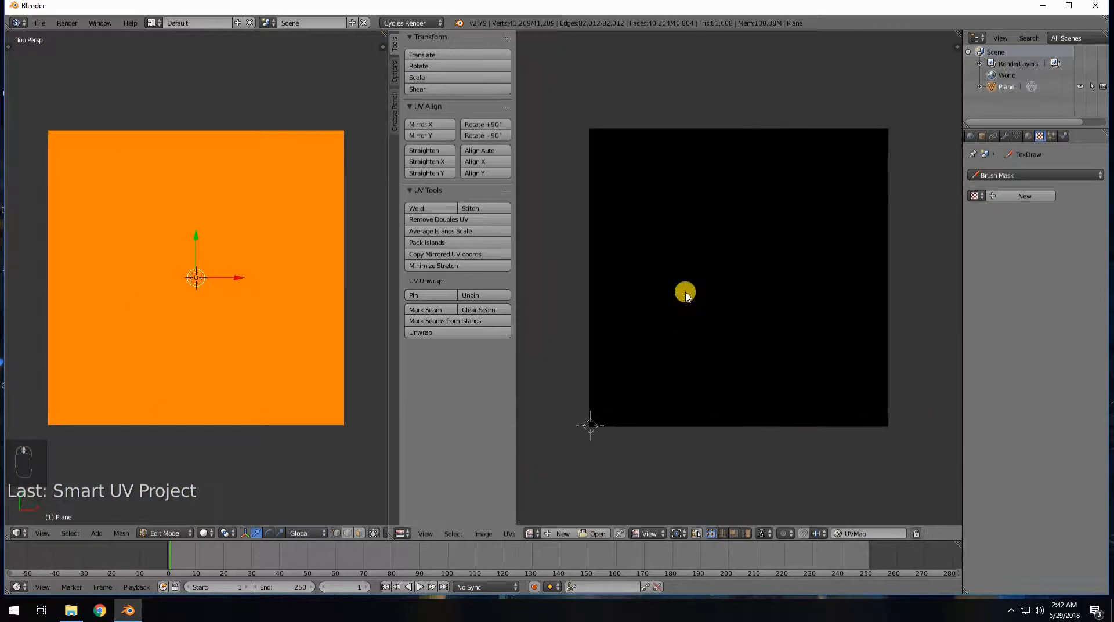
pyautogui.scroll(-4, 685, 293)
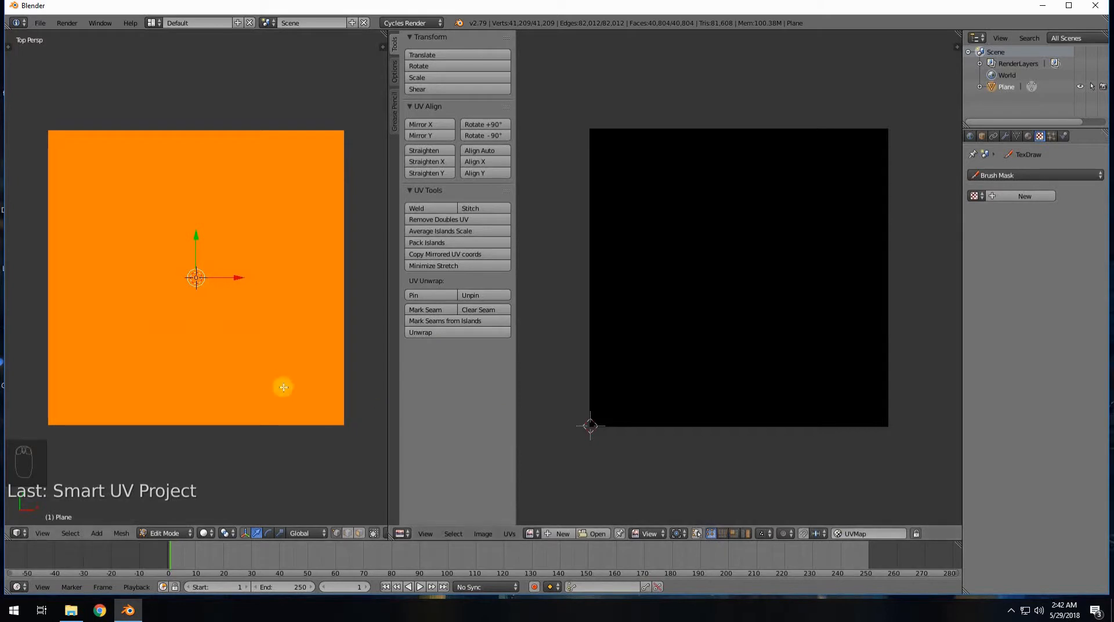
# Leave Edit Mode and put the plane back into Sculpt Mode with the brush settings shown.
pyautogui.press('Tab')
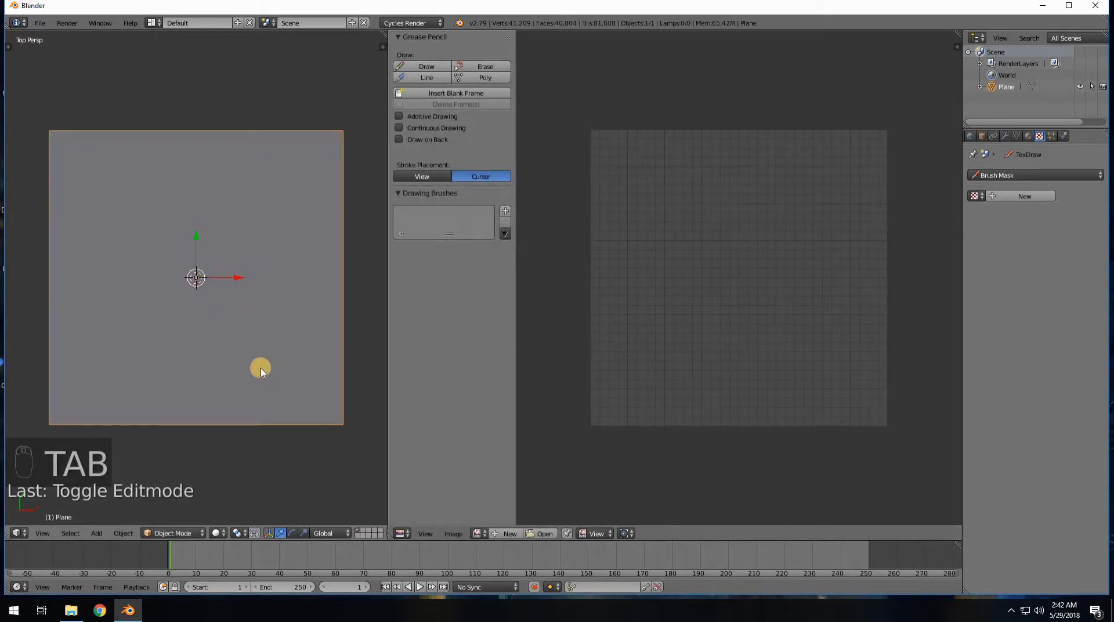
pyautogui.scroll(-1, 234, 357)
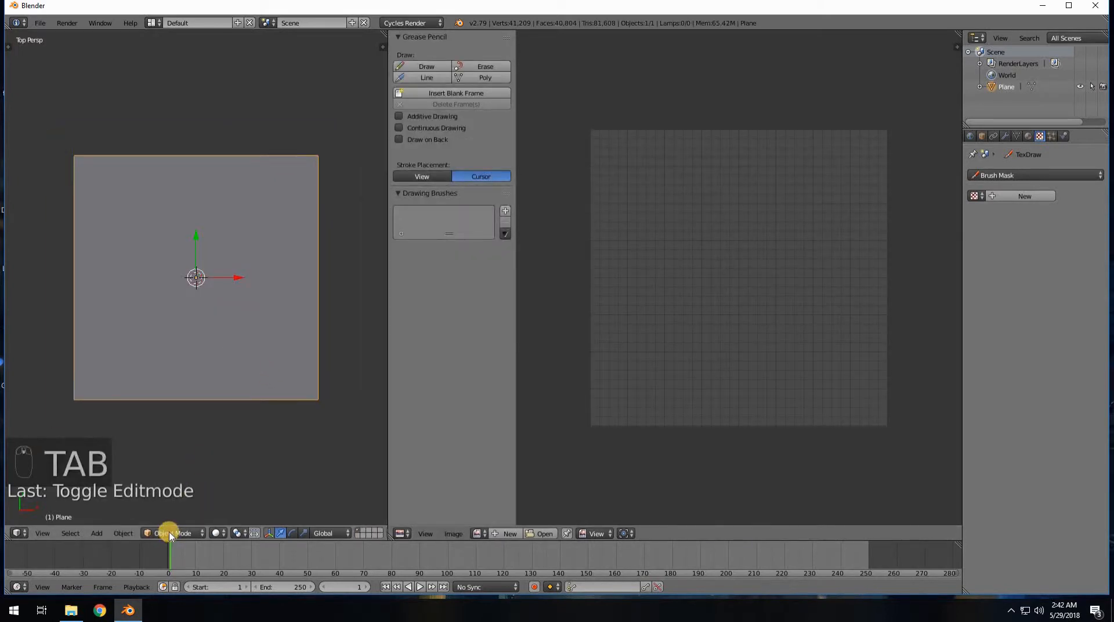
pyautogui.click(169, 533)
pyautogui.click(179, 491)
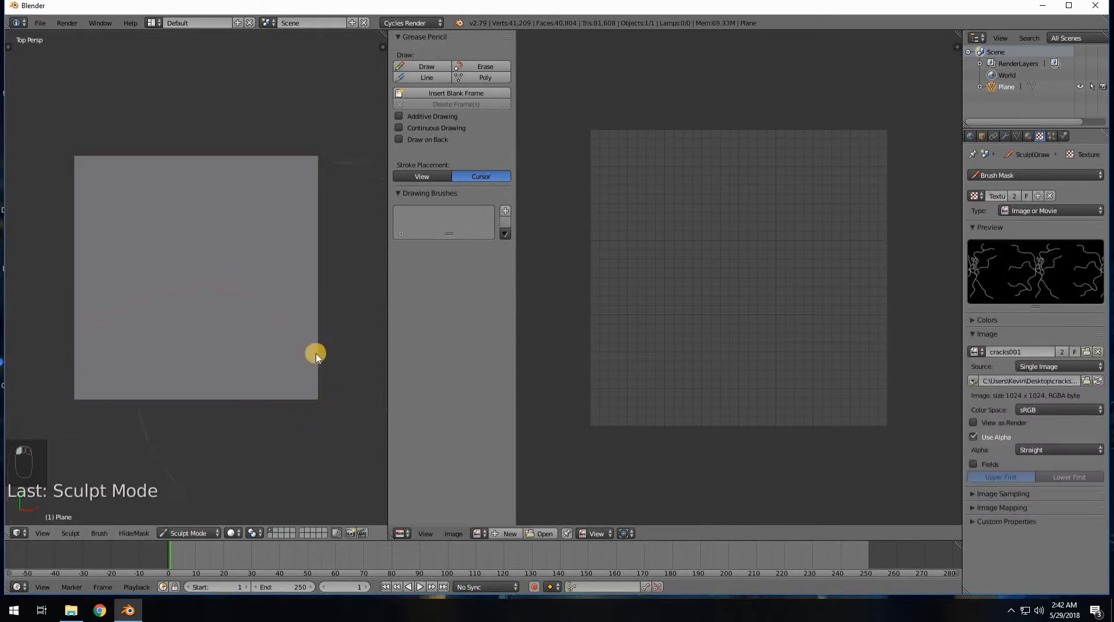
pyautogui.press('t')
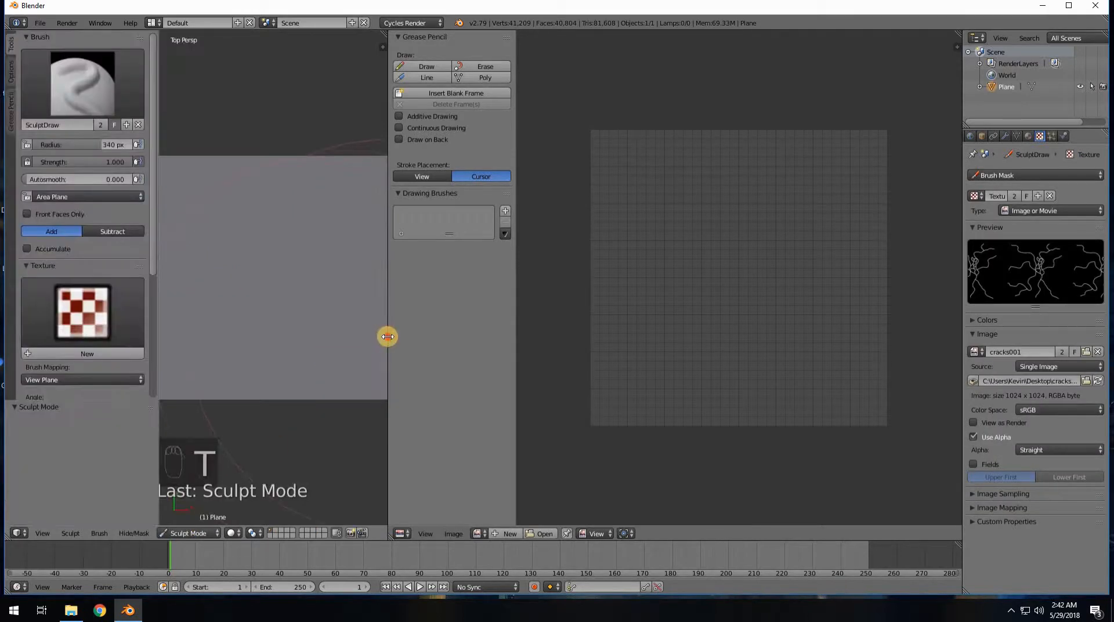
# Narrow the 3D view, then split the image editor horizontally and turn its larger upper part into a Node Editor.
pyautogui.moveTo(388, 337); pyautogui.dragTo(316, 341)
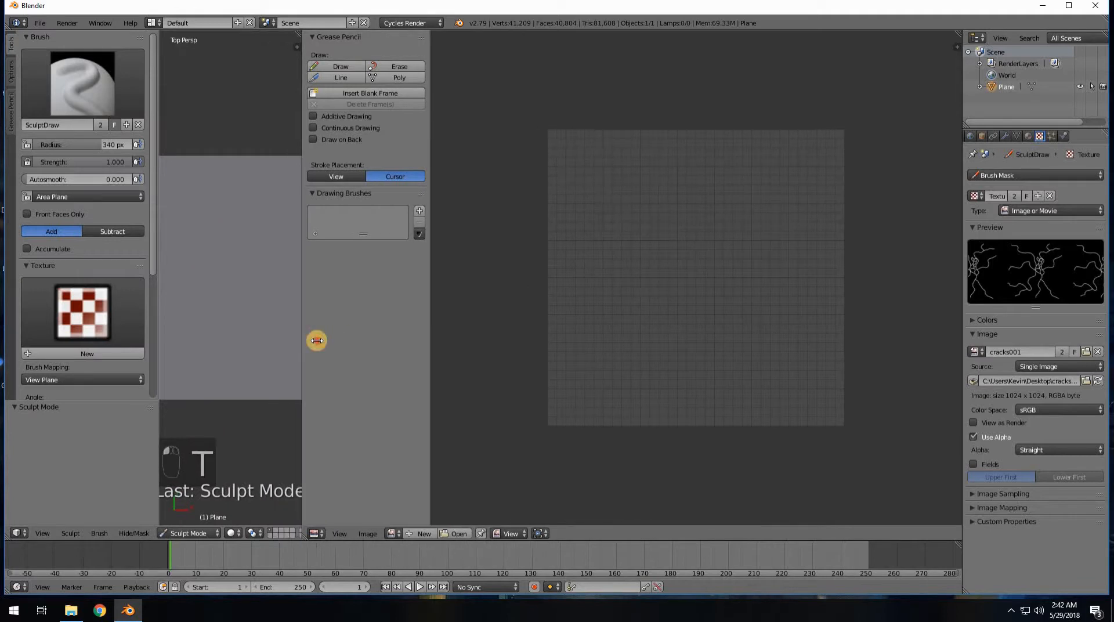
pyautogui.press('t')
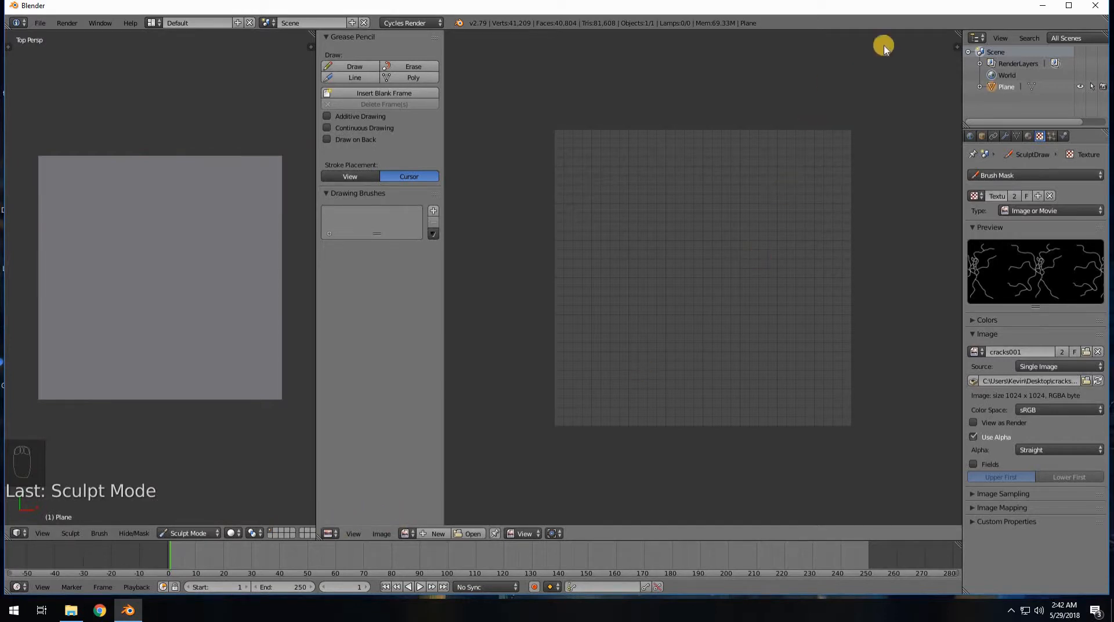
pyautogui.moveTo(955, 41); pyautogui.dragTo(330, 466)
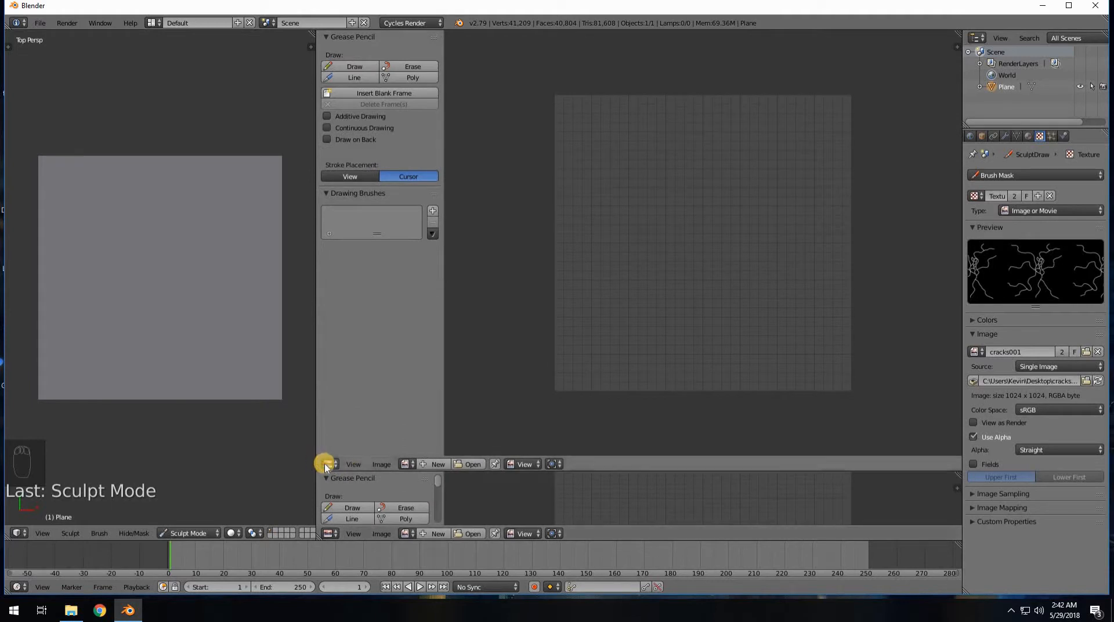
pyautogui.click(329, 464)
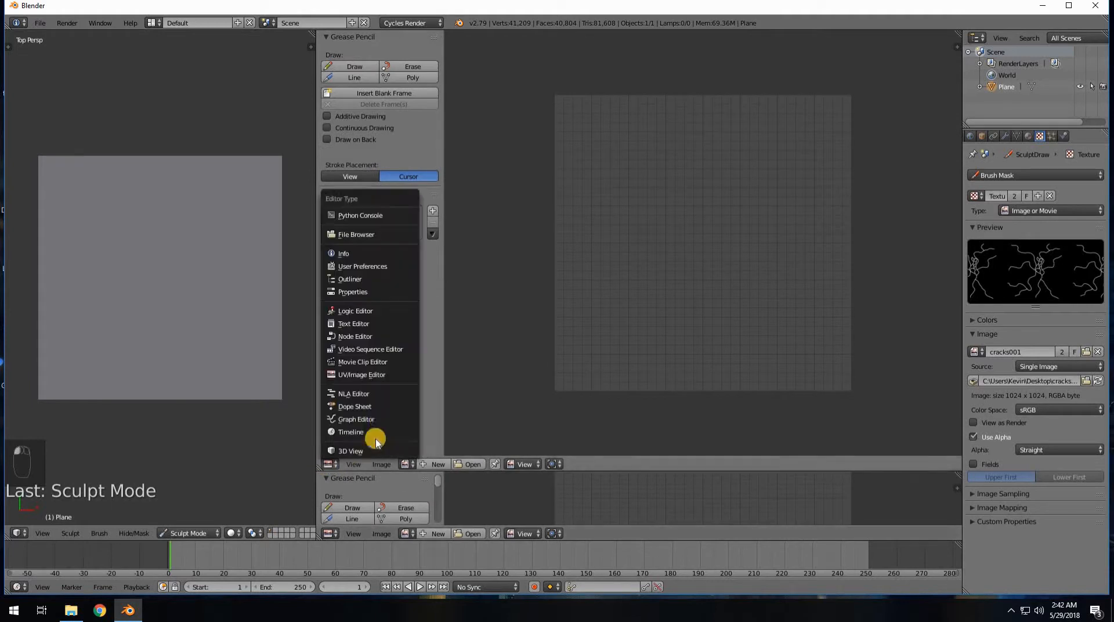
pyautogui.click(356, 336)
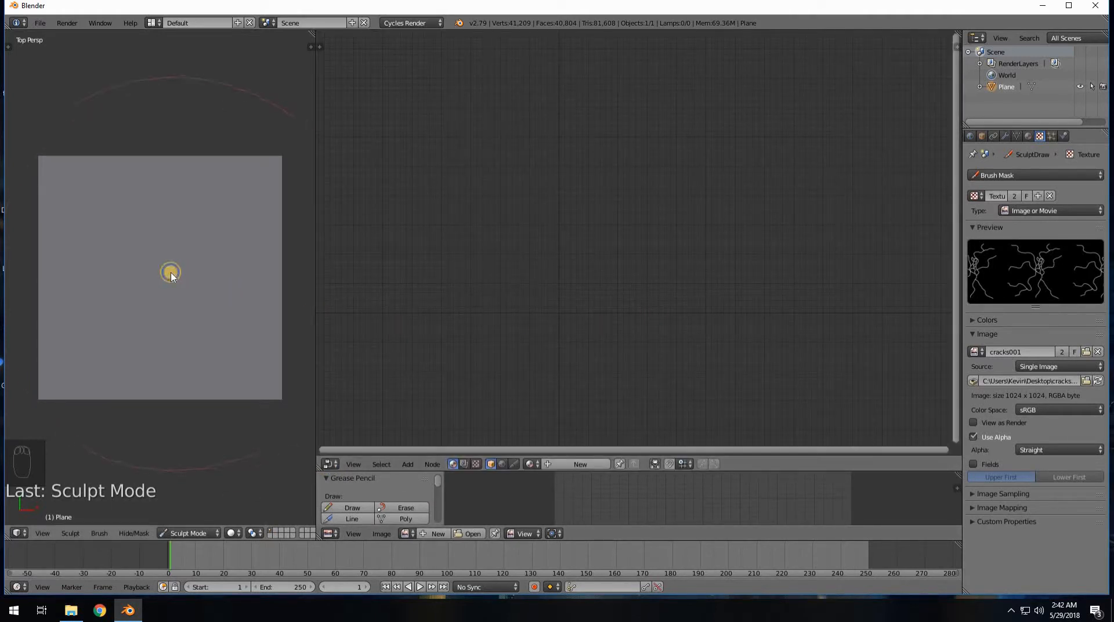
# Return the plane to Object Mode and create a new material for it in the Node Editor.
pyautogui.rightClick(171, 274)
pyautogui.click(179, 518)
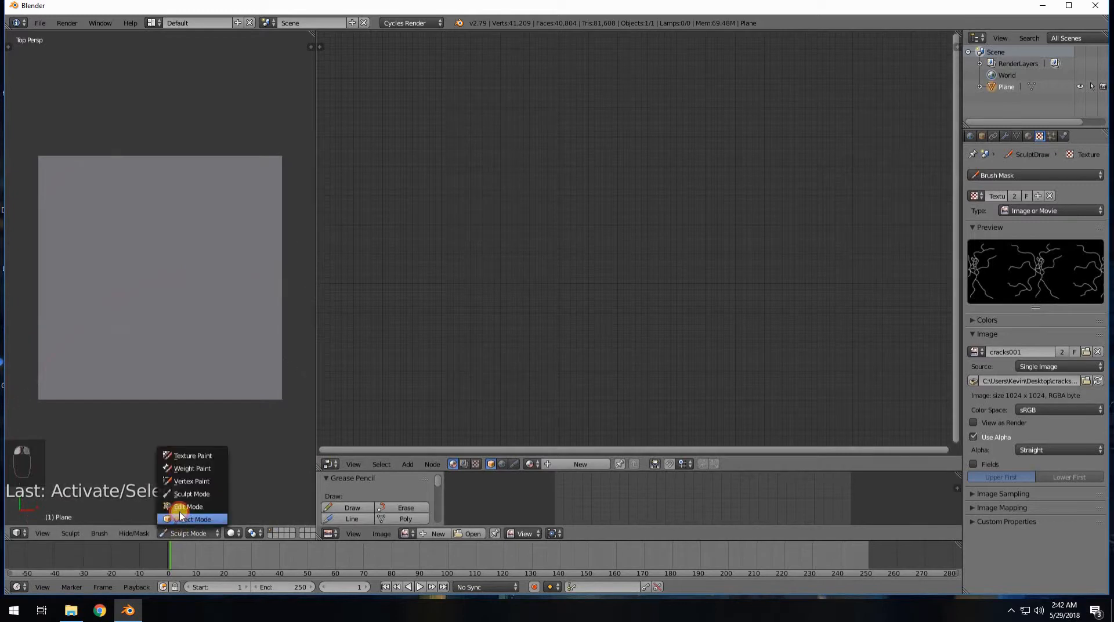
pyautogui.click(182, 519)
pyautogui.rightClick(164, 258)
pyautogui.click(580, 464)
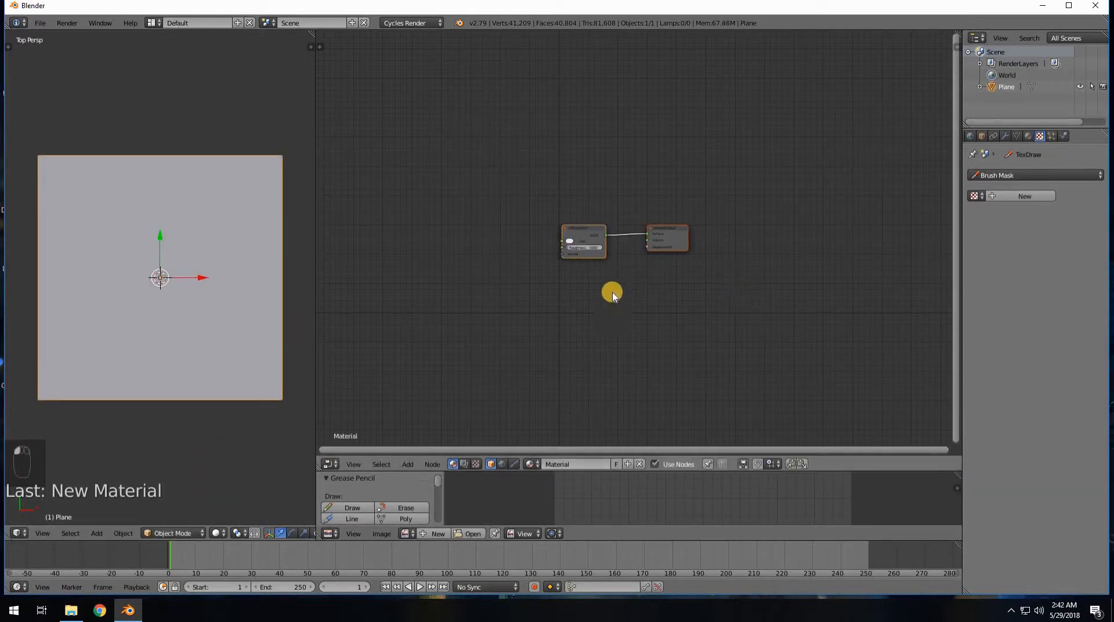
# Feed the Diffuse BSDF's Color from a new Image Texture node and preview the plane in Rendered shading.
pyautogui.scroll(8, 543, 318)
pyautogui.moveTo(518, 320); pyautogui.dragTo(676, 313, button='middle')
pyautogui.hotkey('shift', 'a')
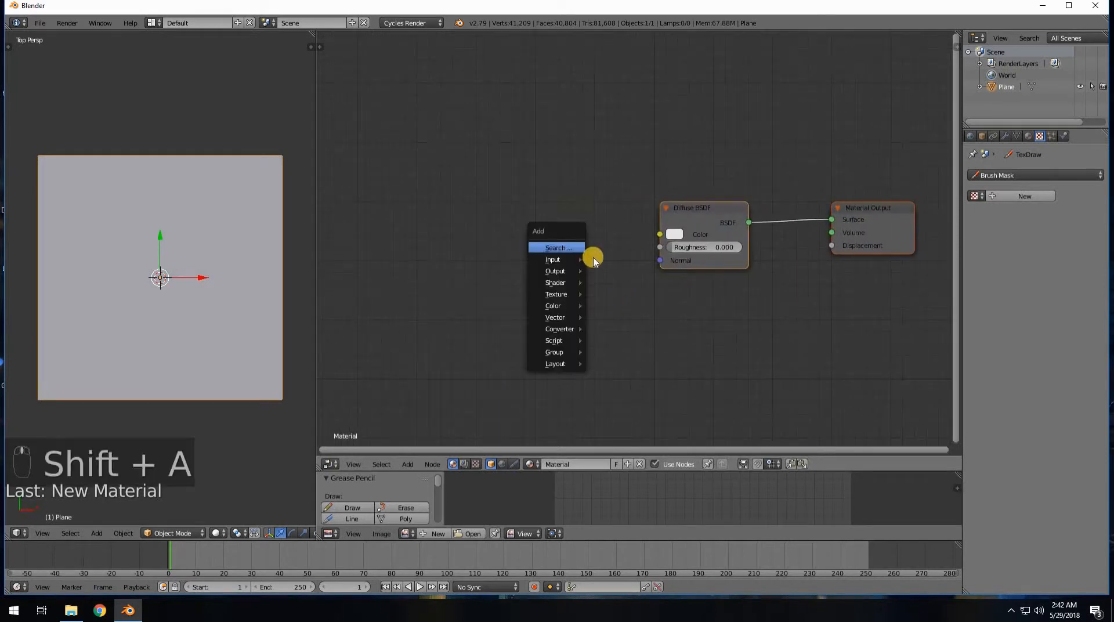
pyautogui.moveTo(568, 294)
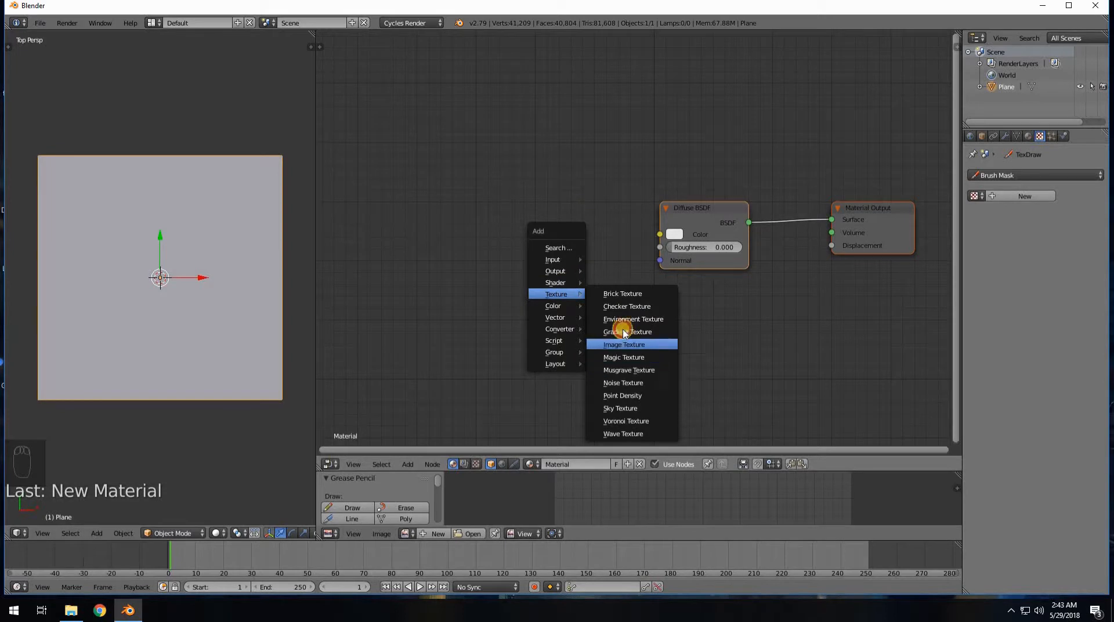
pyautogui.click(622, 345)
pyautogui.click(607, 221)
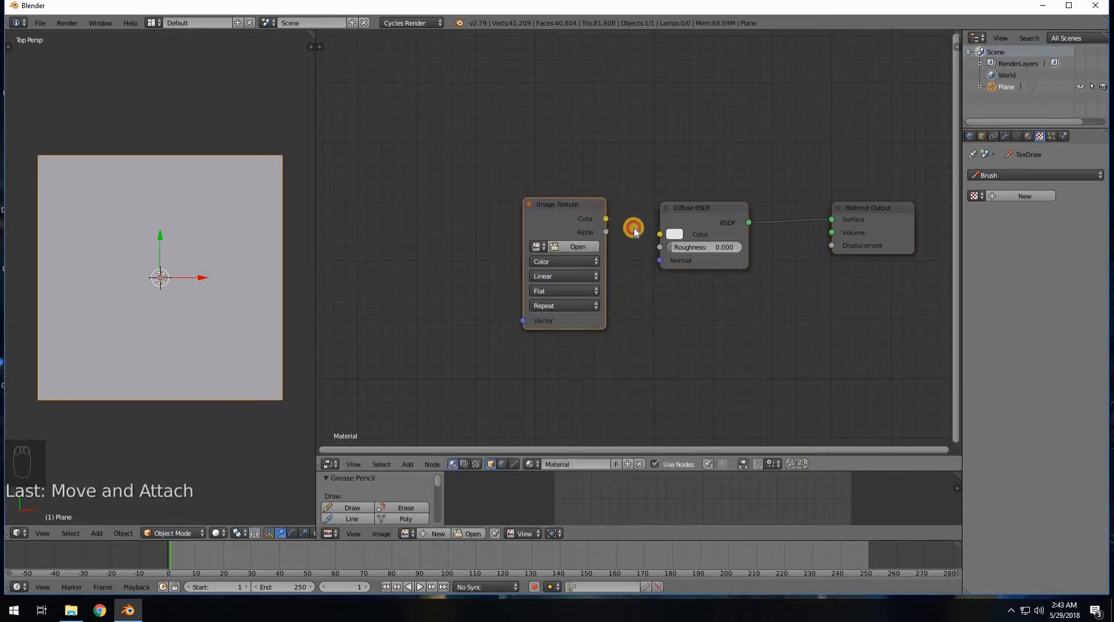
pyautogui.moveTo(634, 233); pyautogui.dragTo(659, 234)
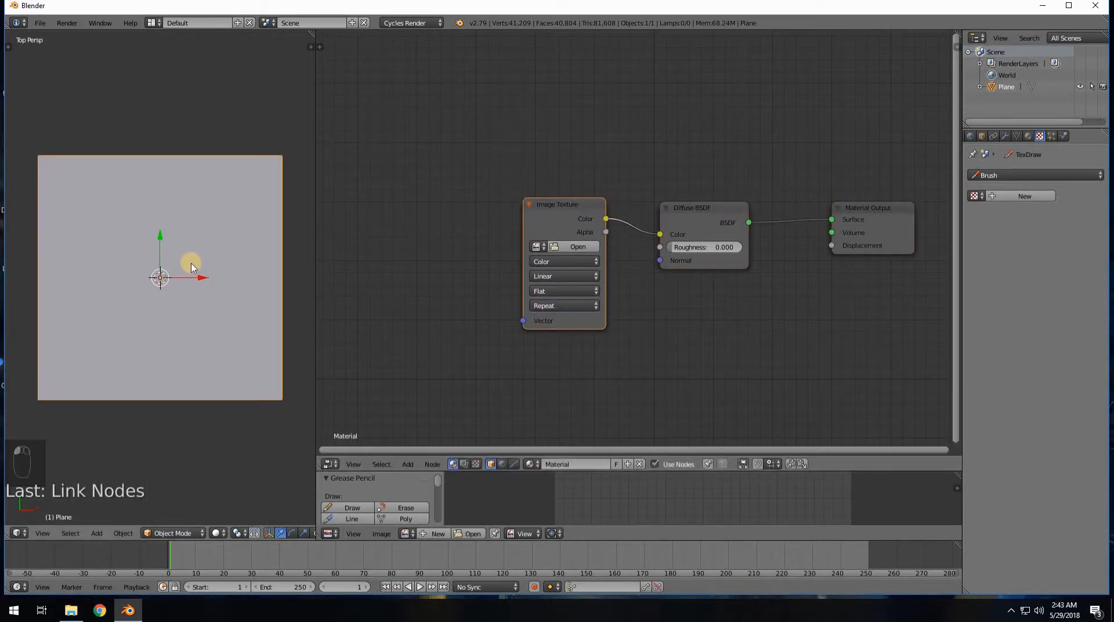
pyautogui.hotkey('shift', 'z')
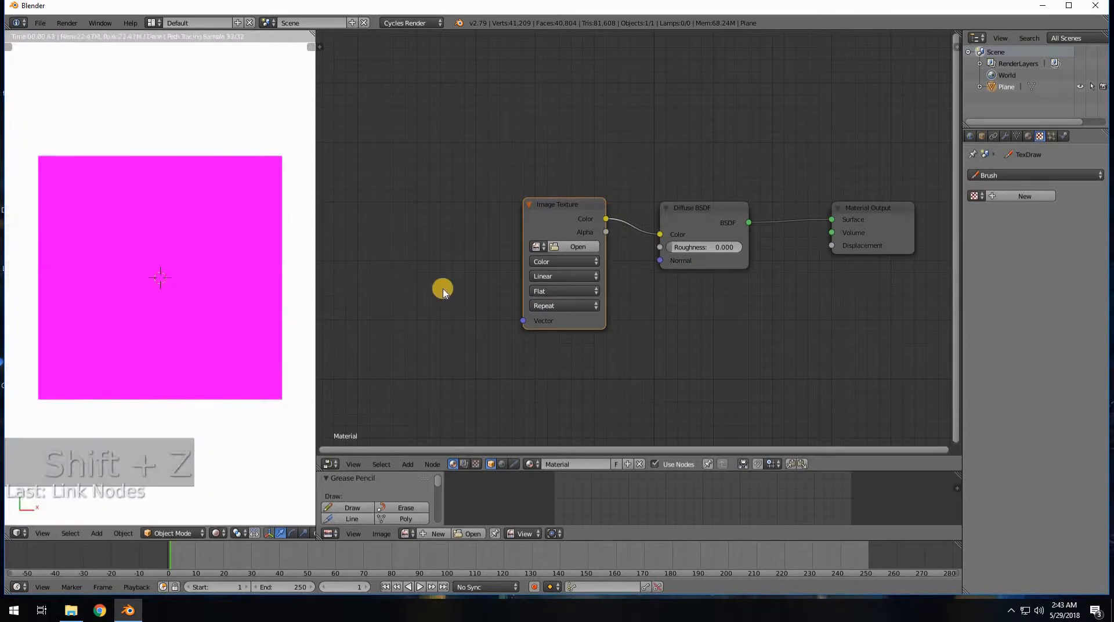
# Add a Texture Coordinate node and link its UV output to the Image Texture's Vector input.
pyautogui.scroll(1, 424, 285)
pyautogui.scroll(-1, 489, 281)
pyautogui.moveTo(465, 285); pyautogui.dragTo(637, 278, button='middle')
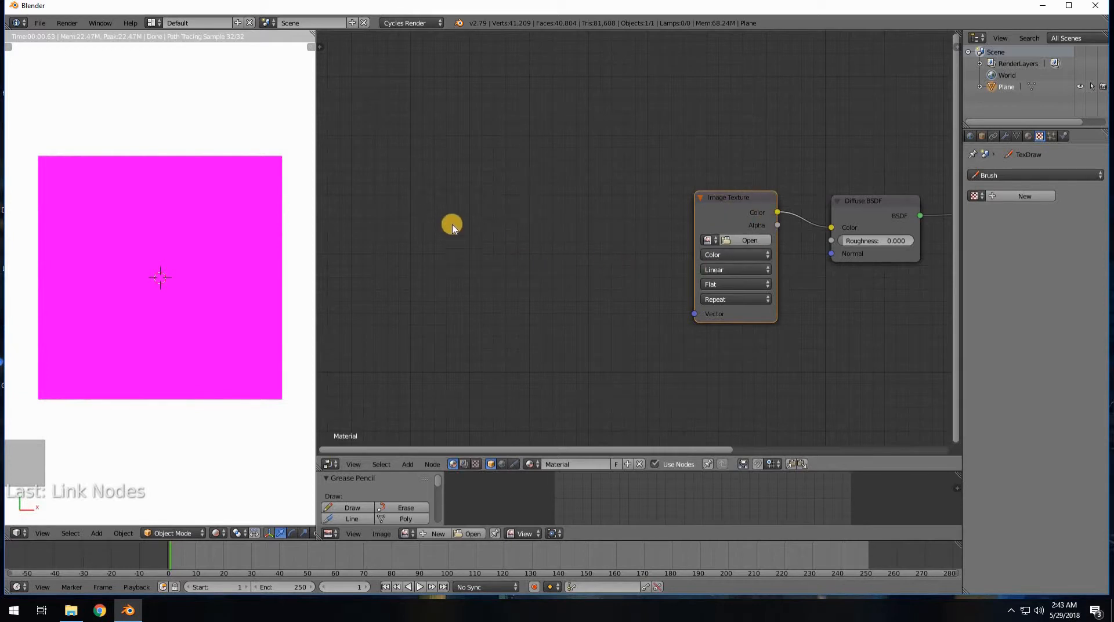
pyautogui.hotkey('shift', 'a')
pyautogui.moveTo(458, 195)
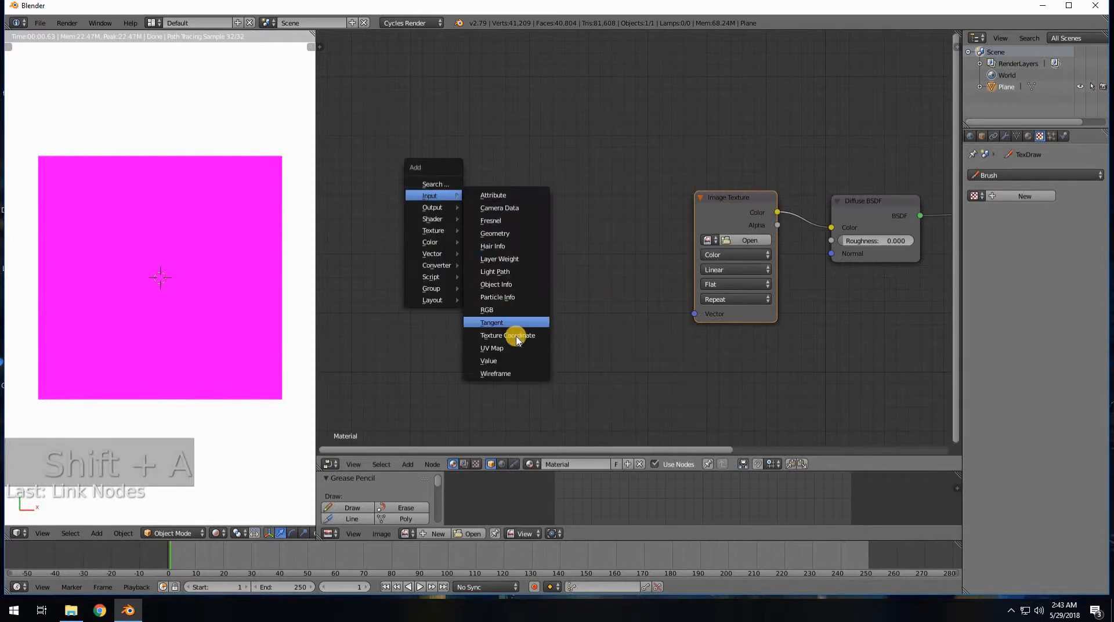
pyautogui.click(509, 335)
pyautogui.click(375, 207)
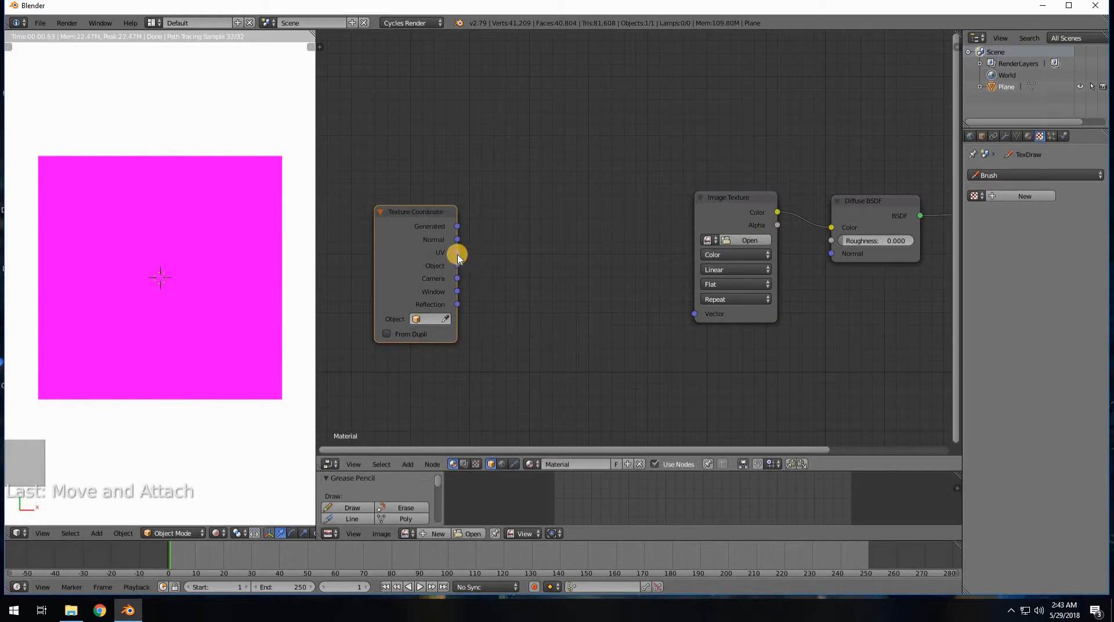
pyautogui.moveTo(457, 253); pyautogui.dragTo(691, 317)
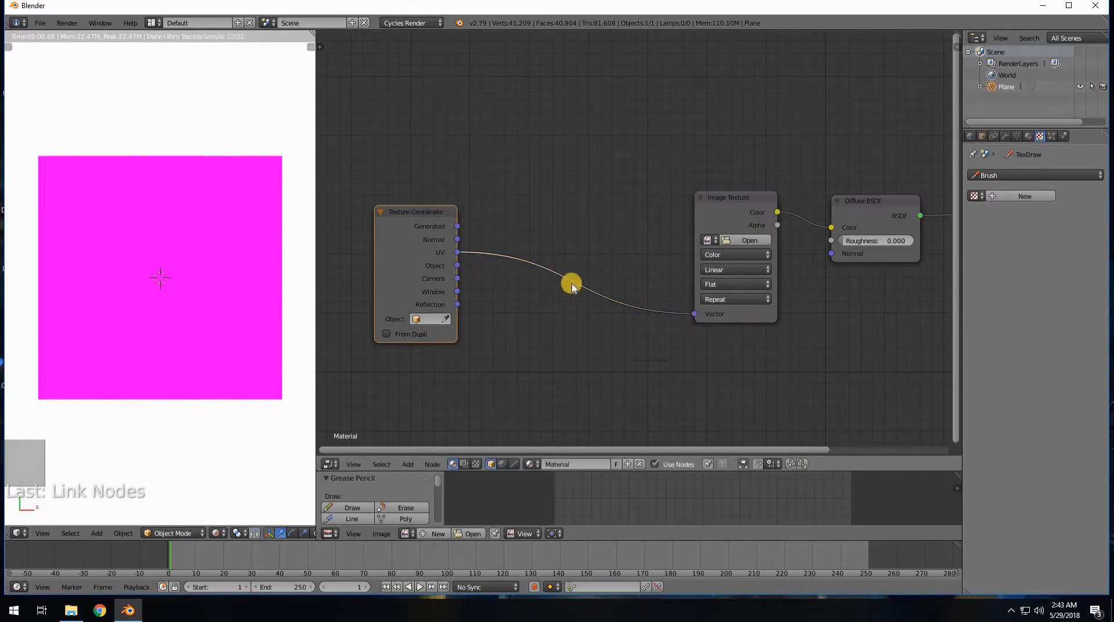
# Insert a Mapping node into the link between the Texture Coordinate and Image Texture nodes.
pyautogui.hotkey('shift', 'a')
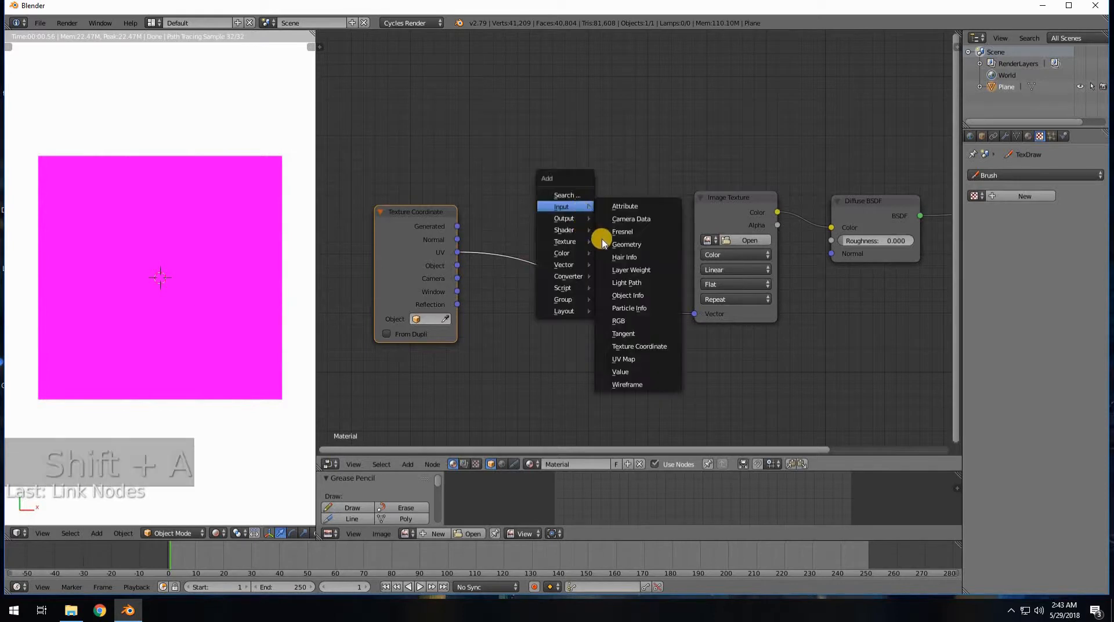
pyautogui.moveTo(579, 267)
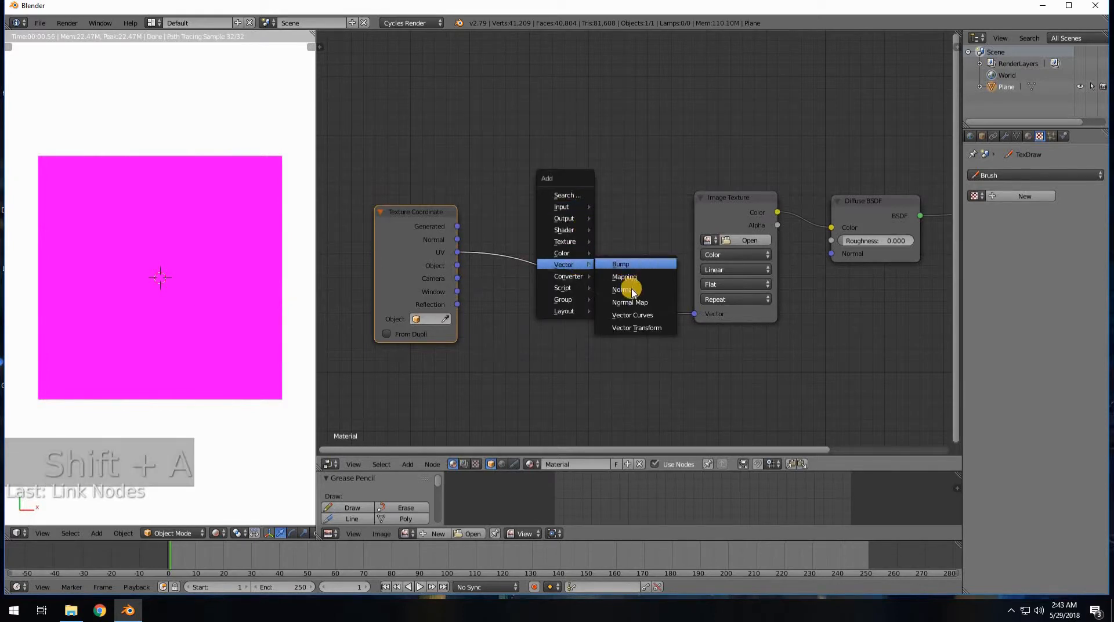
pyautogui.click(631, 279)
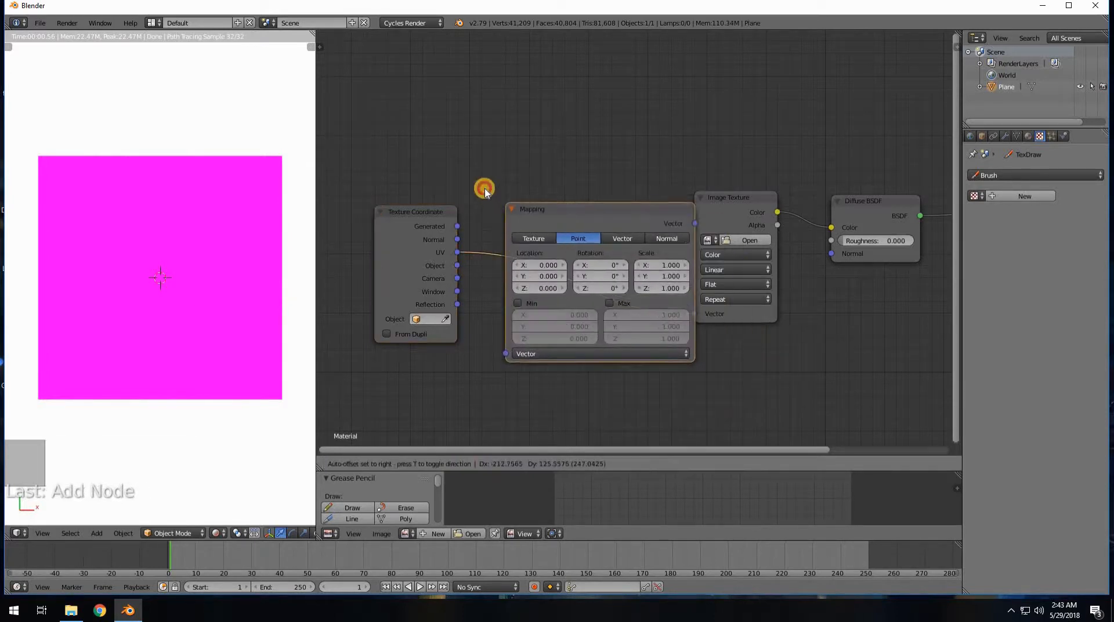
pyautogui.click(485, 187)
# Load leaves009.png from the I: drive into the Image Texture node.
pyautogui.moveTo(710, 346); pyautogui.dragTo(582, 349, button='middle')
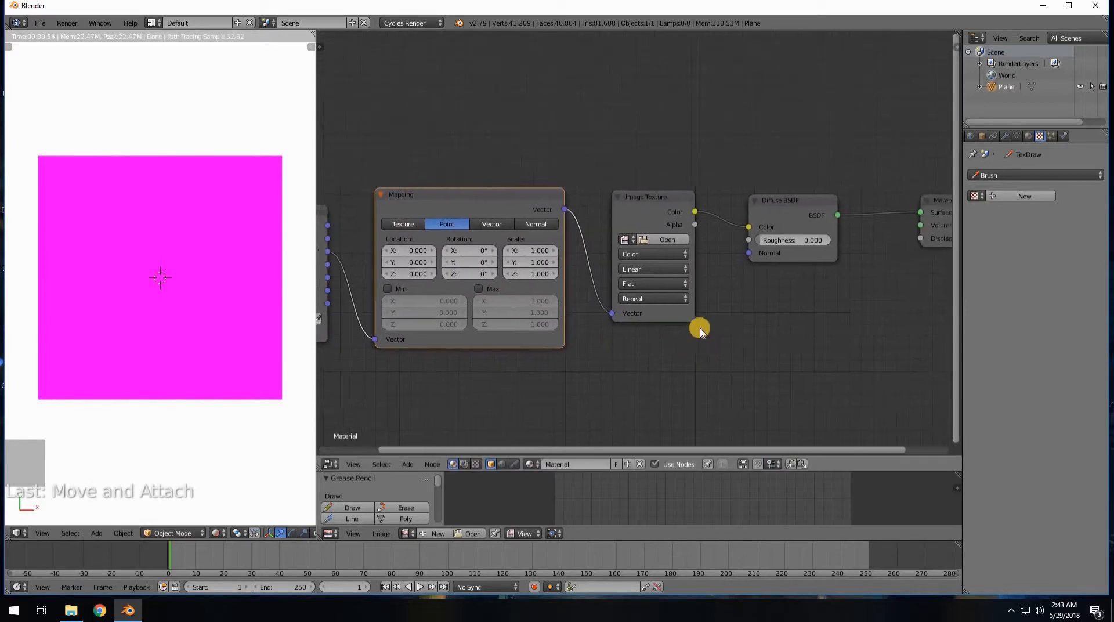
pyautogui.scroll(-1, 700, 326)
pyautogui.click(655, 240)
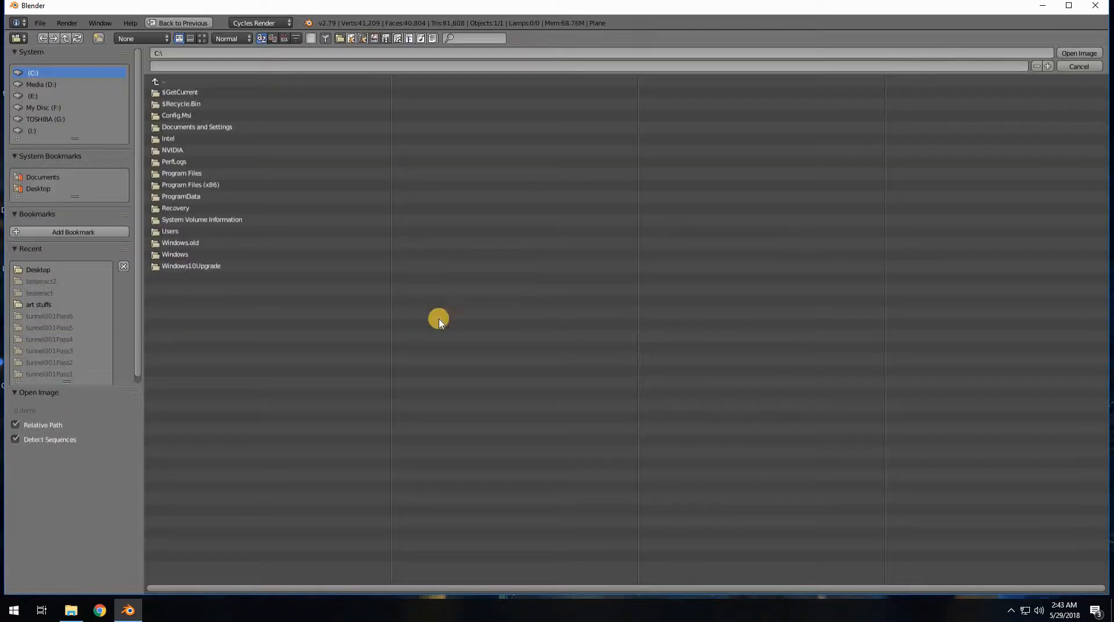
pyautogui.click(30, 130)
pyautogui.click(181, 219)
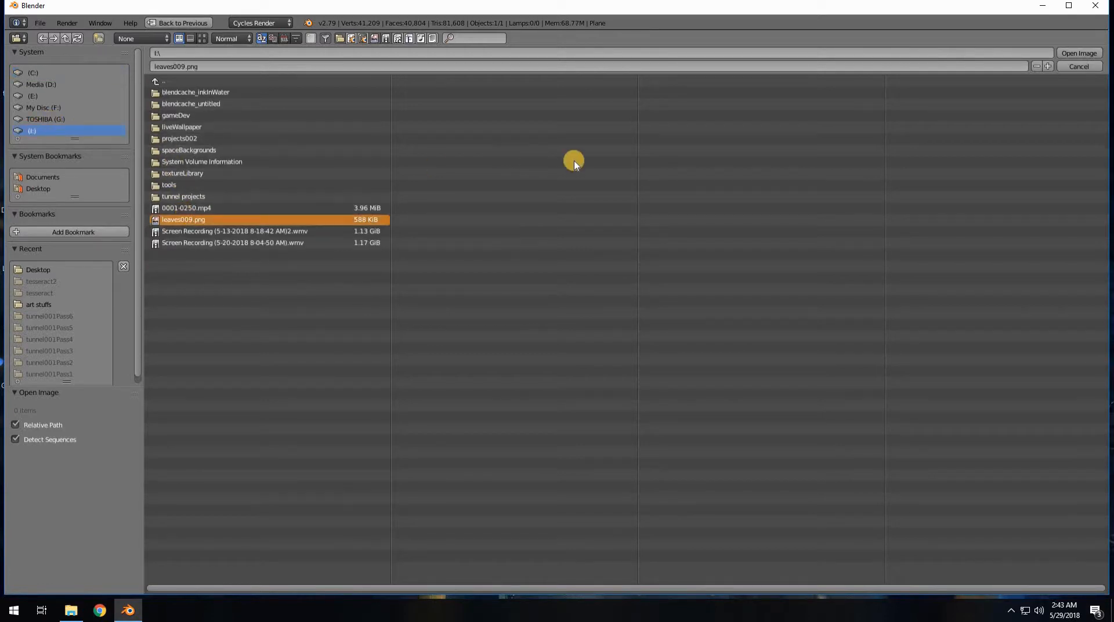
pyautogui.click(1089, 53)
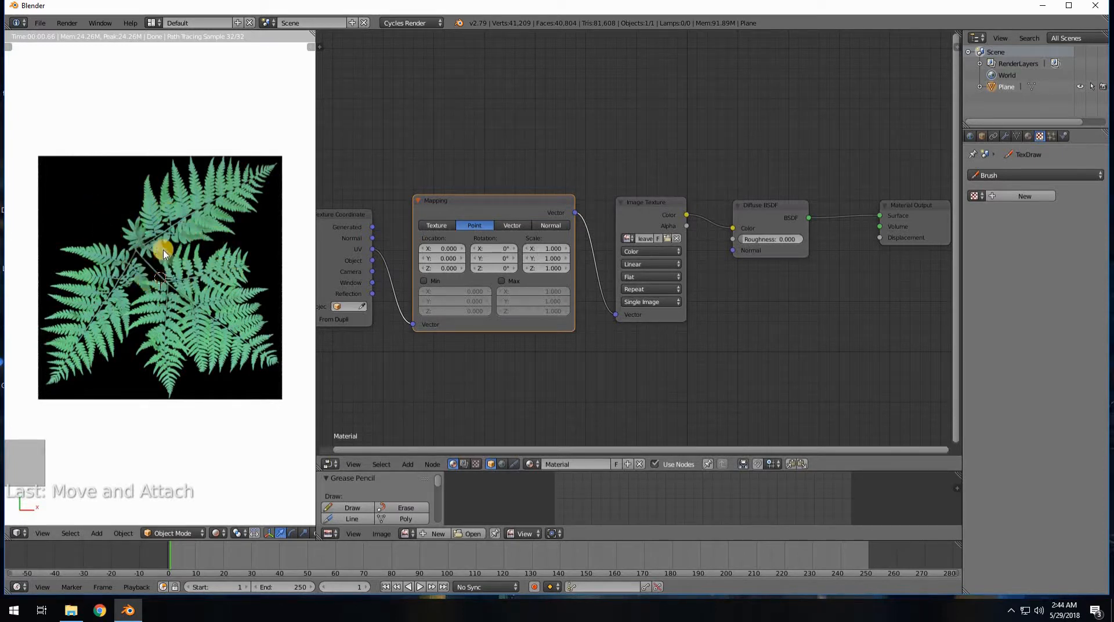
# Move the Material Output and Diffuse BSDF nodes away from the Image Texture to make room between them.
pyautogui.moveTo(163, 253); pyautogui.dragTo(163, 278, button='middle')
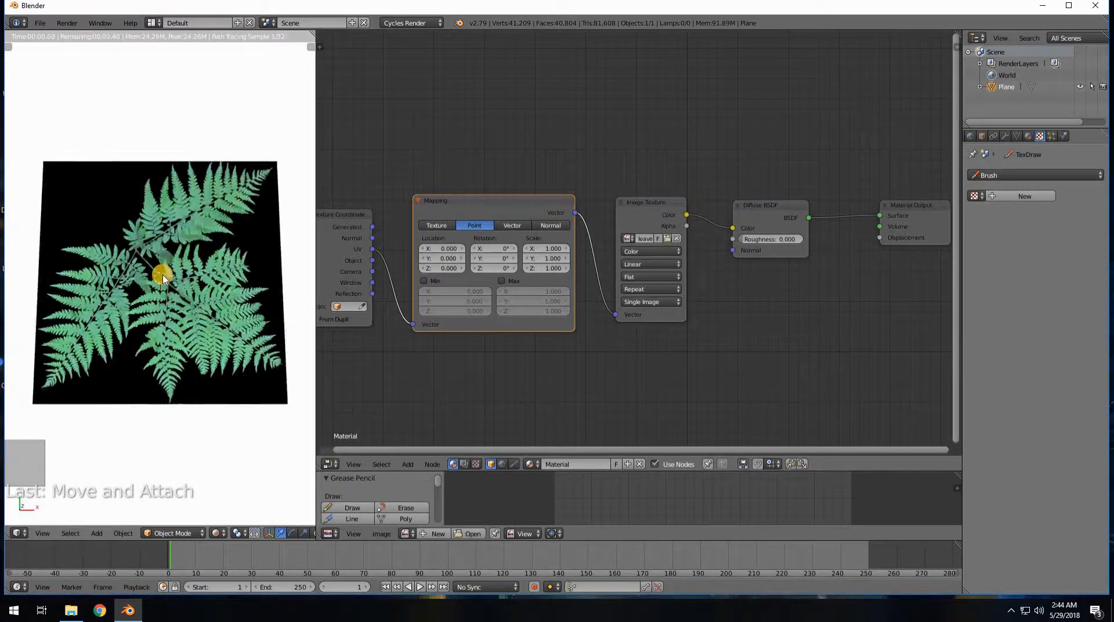
pyautogui.press('KP_7')
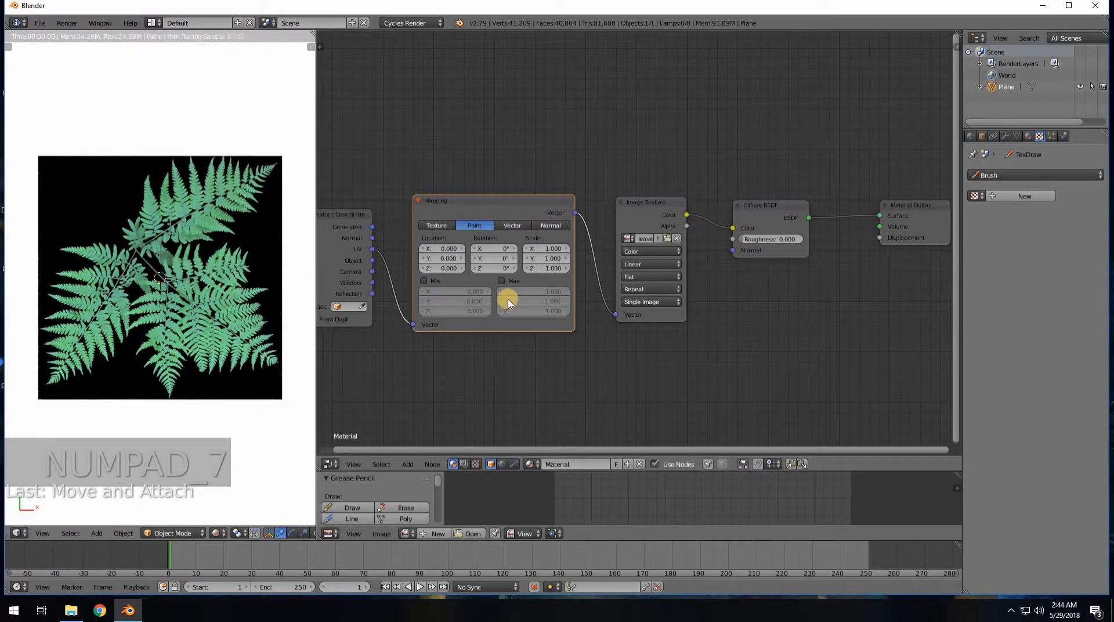
pyautogui.moveTo(921, 241); pyautogui.dragTo(776, 244, button='middle')
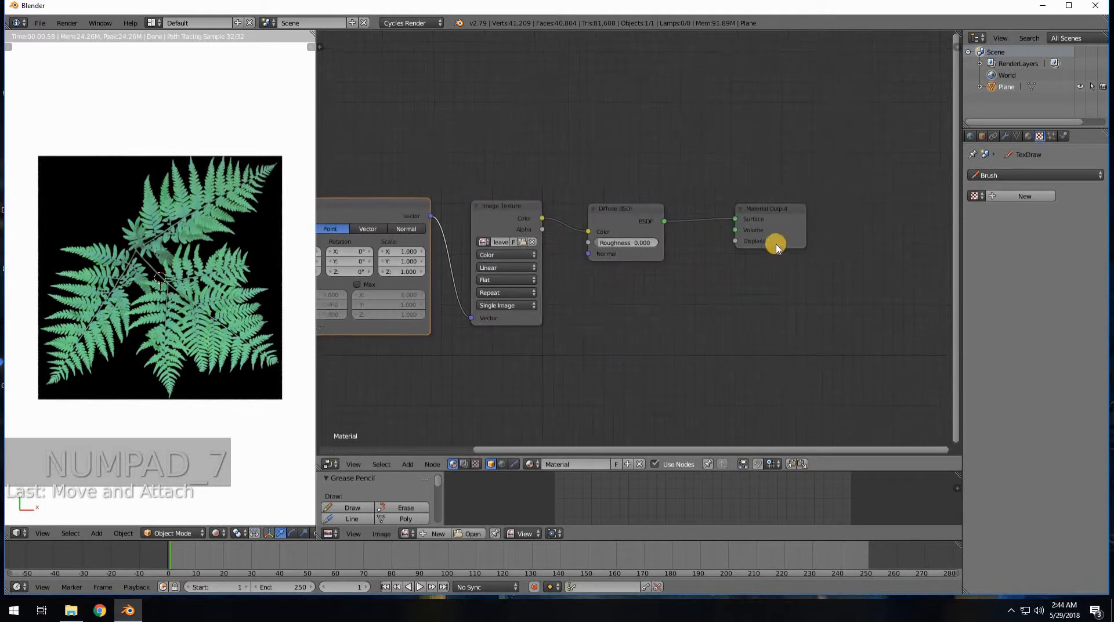
pyautogui.moveTo(758, 206); pyautogui.dragTo(922, 210)
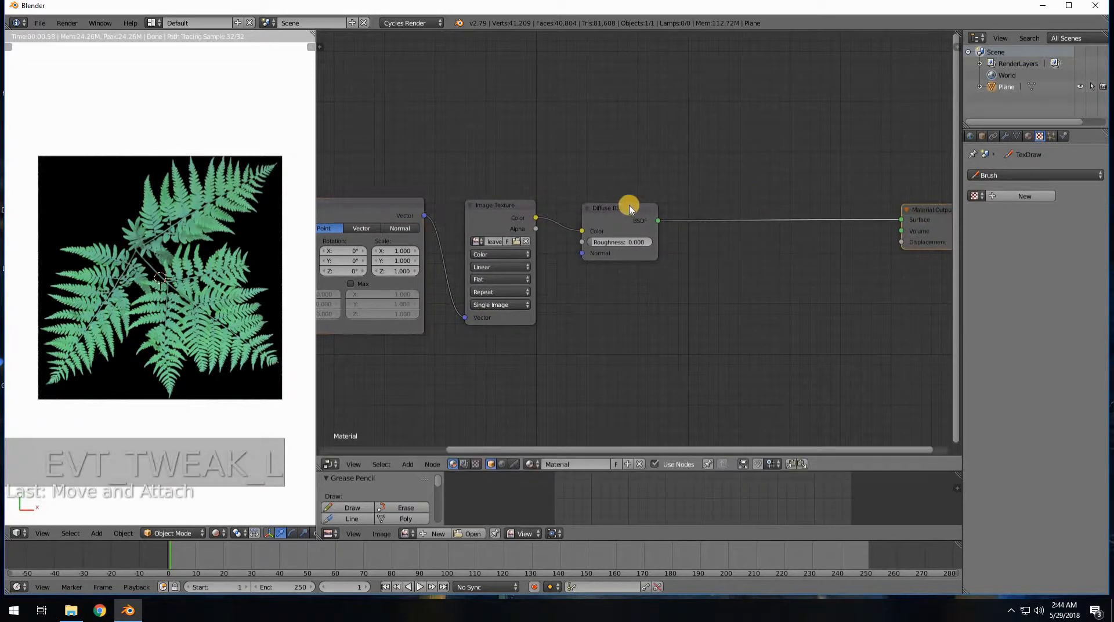
pyautogui.moveTo(629, 209); pyautogui.dragTo(644, 228)
# Insert an RGB to BW node between the Image Texture and Diffuse BSDF nodes and check the rendered plane up close.
pyautogui.hotkey('shift', 'a')
pyautogui.moveTo(595, 190)
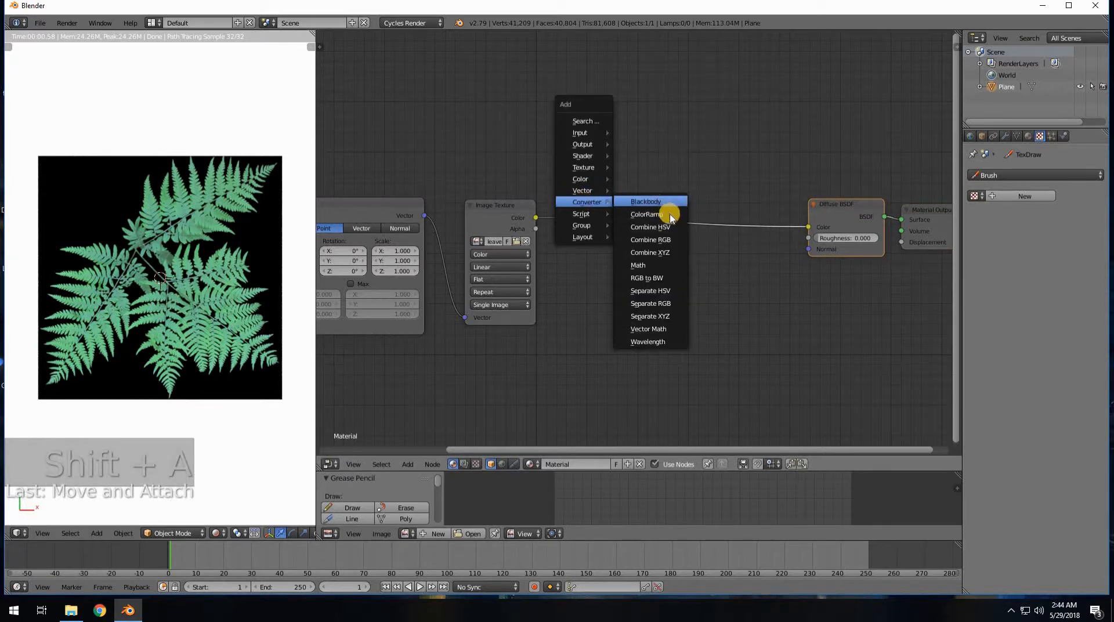
pyautogui.click(644, 278)
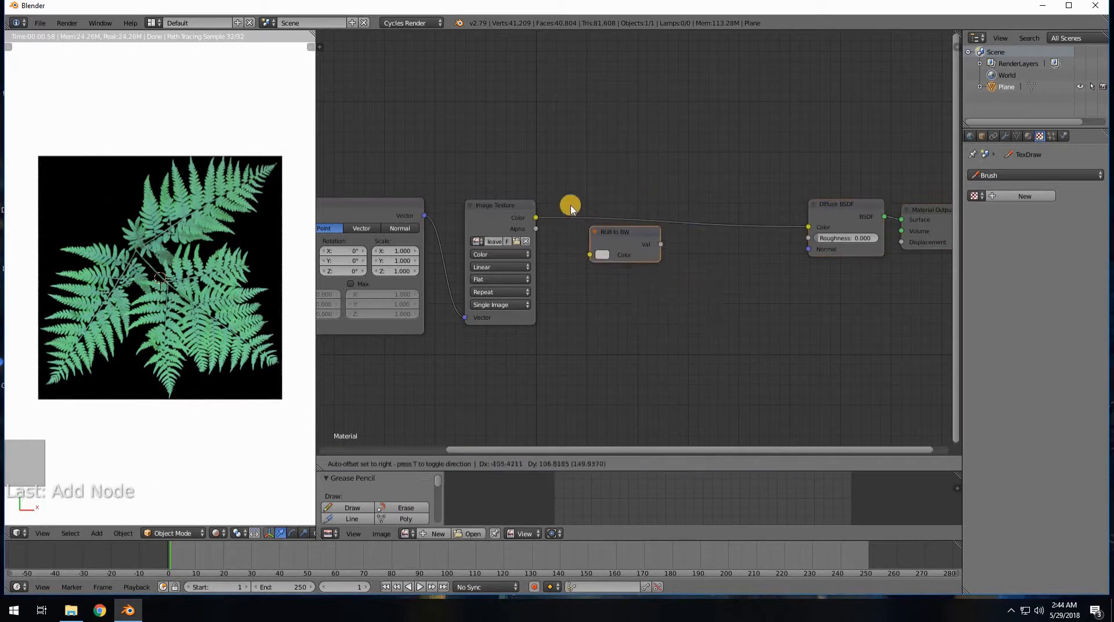
pyautogui.click(627, 235)
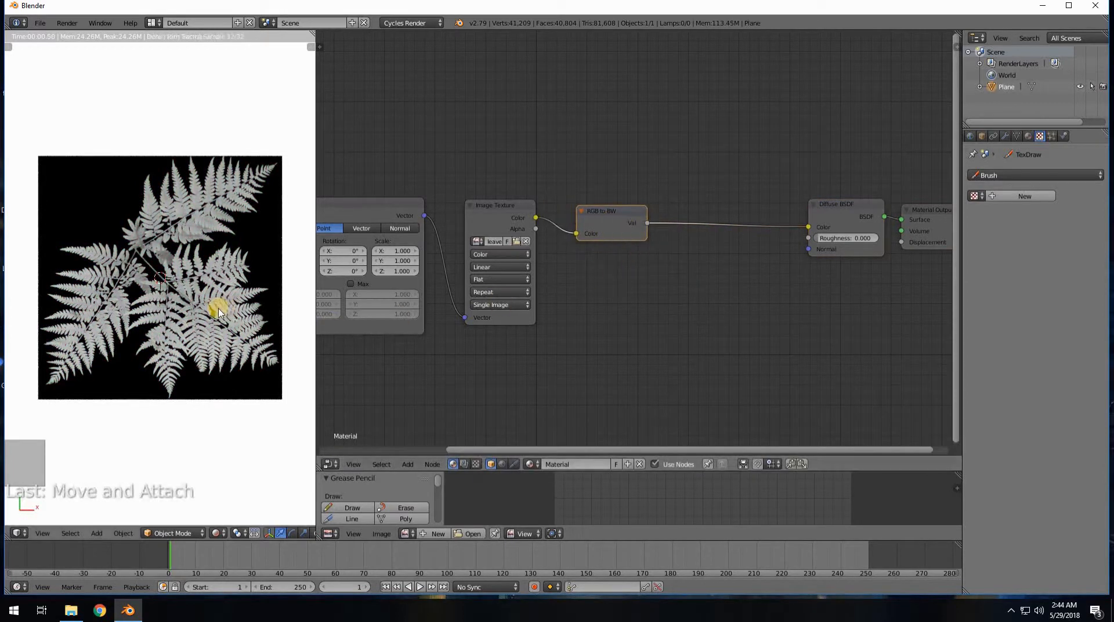
pyautogui.scroll(4, 202, 294)
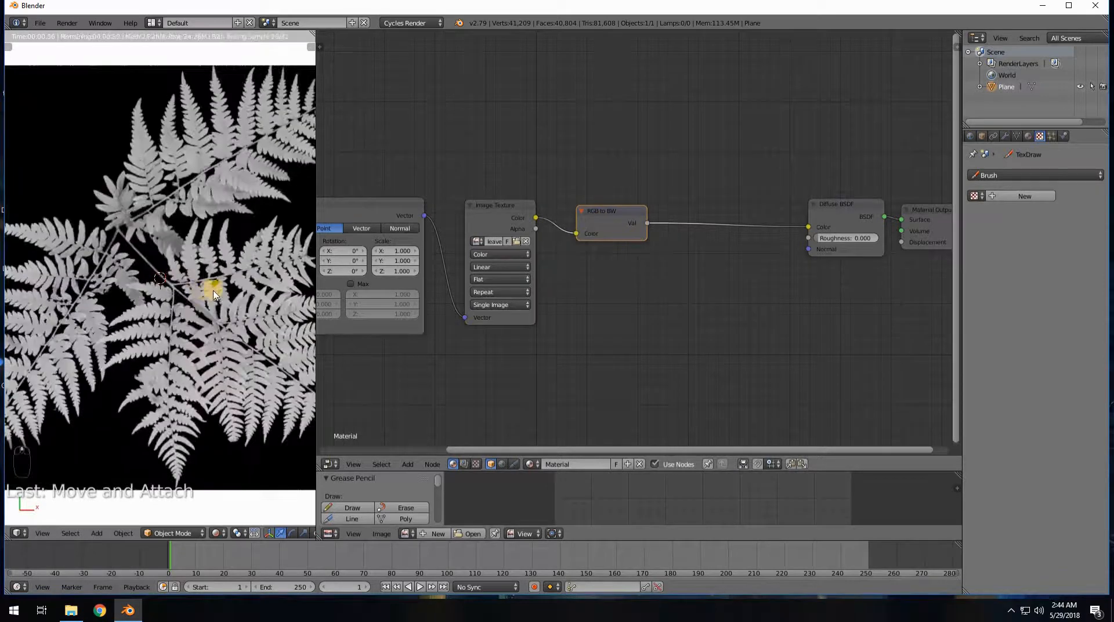
pyautogui.scroll(-1, 221, 293)
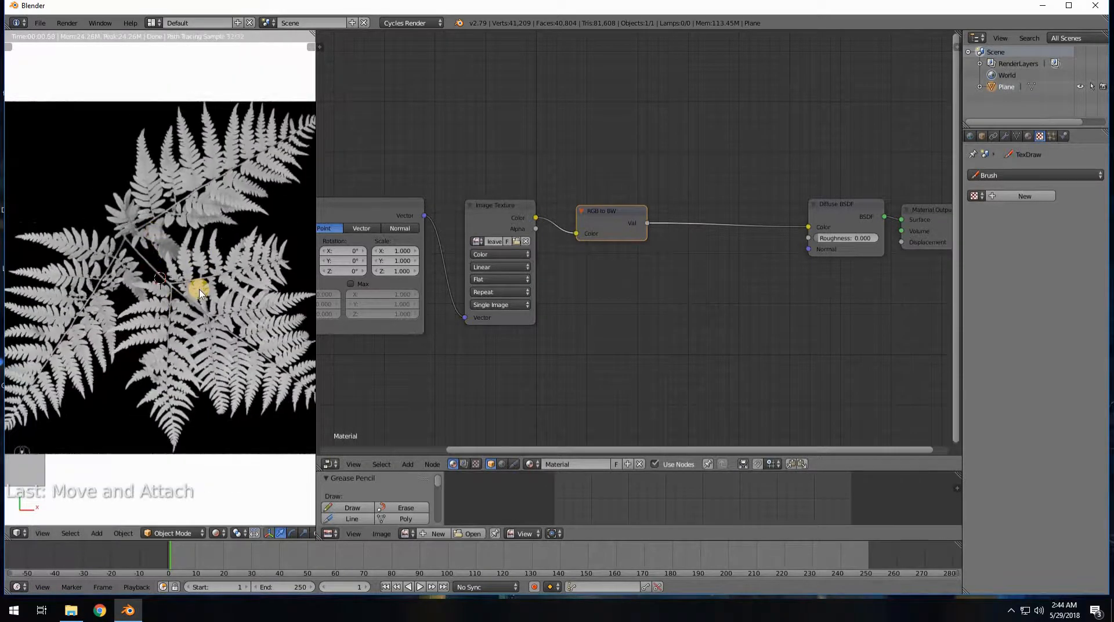
# Shift the RGB to BW node closer to the Image Texture and insert a ColorRamp between it and the Diffuse BSDF.
pyautogui.moveTo(719, 284); pyautogui.dragTo(447, 281)
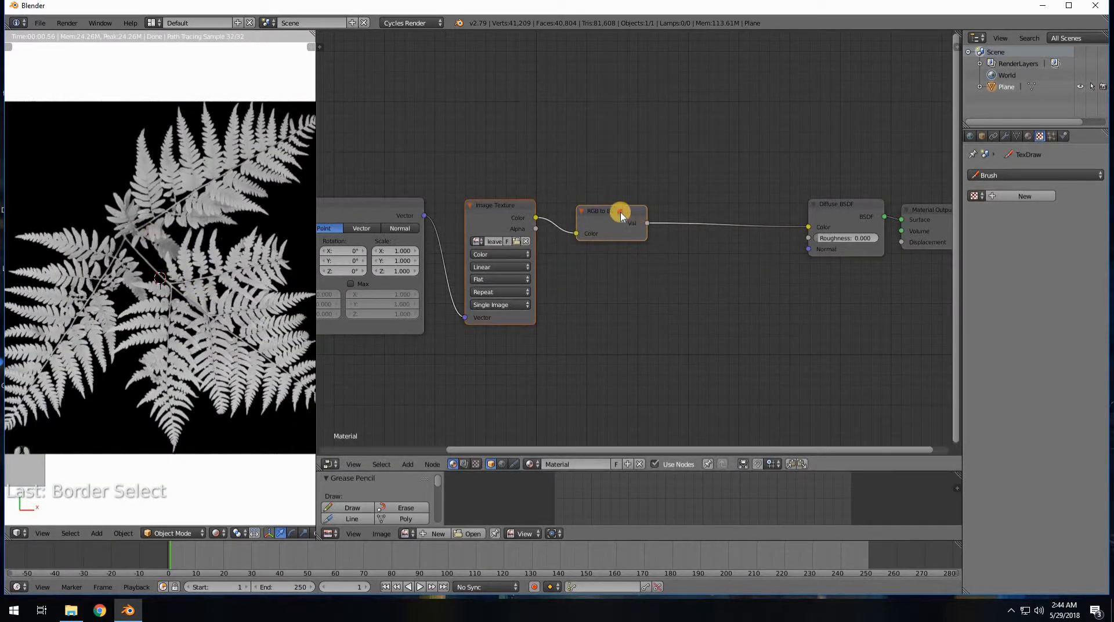
pyautogui.moveTo(590, 210); pyautogui.dragTo(559, 210)
pyautogui.hotkey('shift', 'a')
pyautogui.moveTo(635, 207)
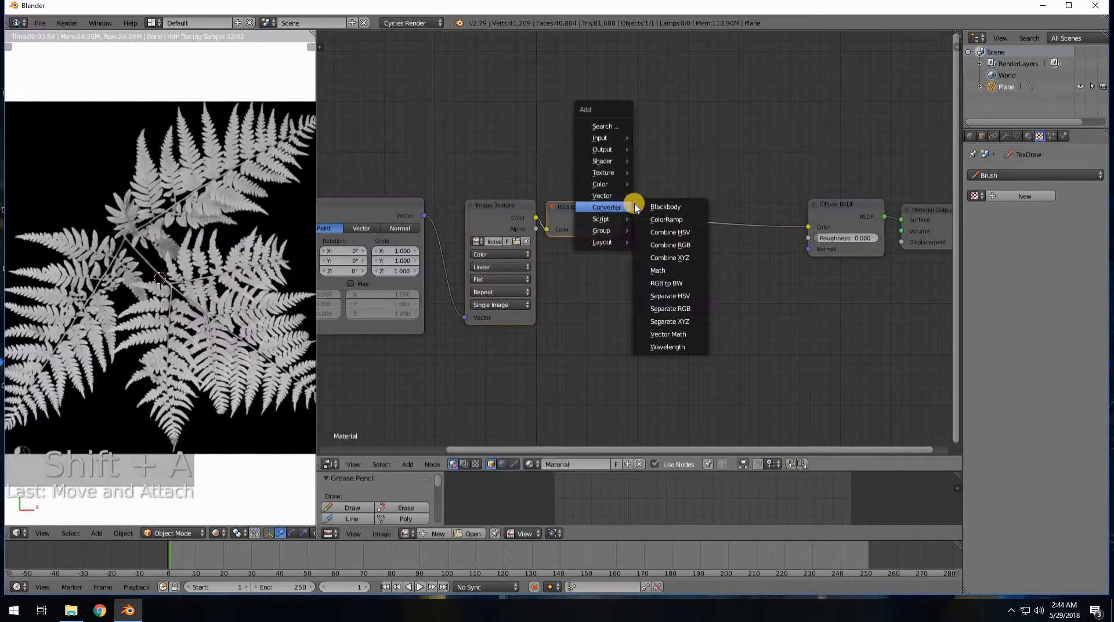
pyautogui.click(673, 218)
pyautogui.click(661, 171)
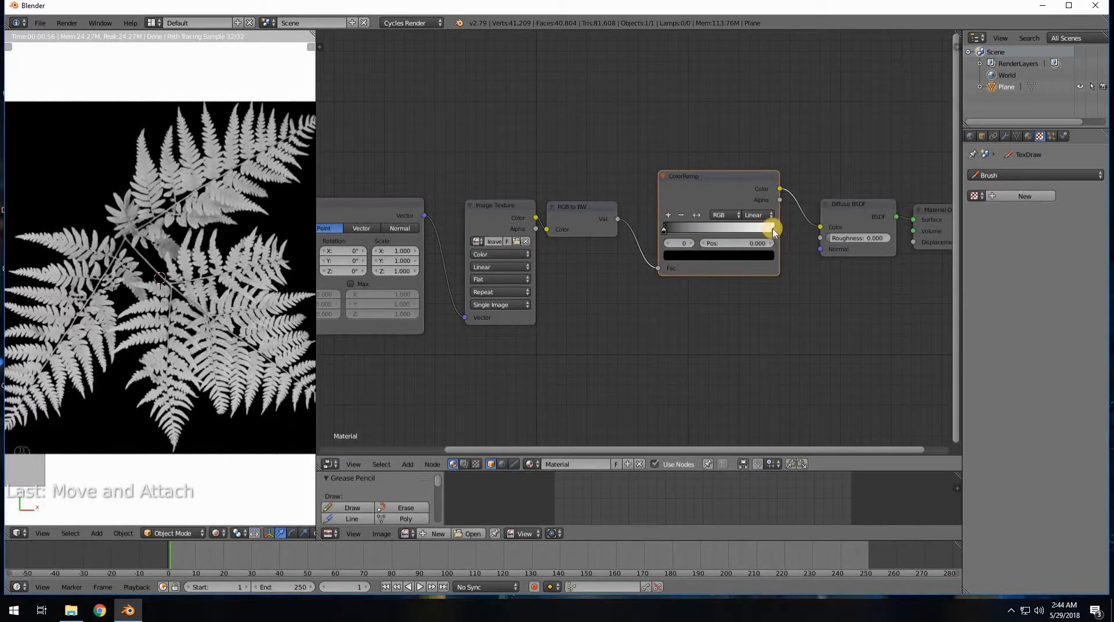
# Try the ColorRamp's white stop near the black end, then set it at position 0.668 for moderate contrast.
pyautogui.moveTo(774, 229); pyautogui.dragTo(665, 230)
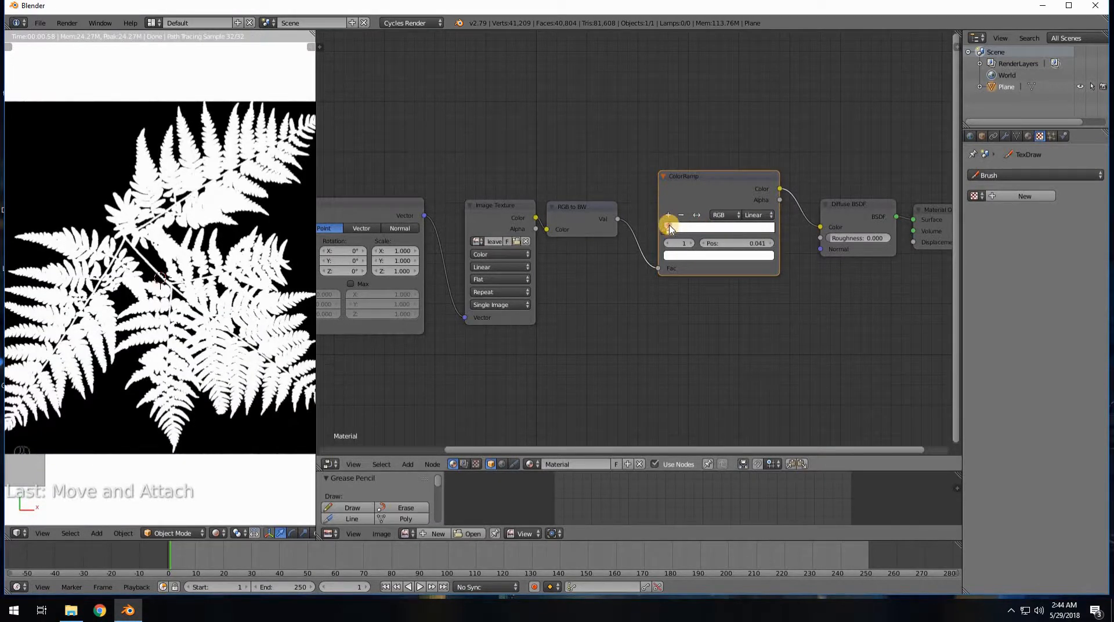
pyautogui.moveTo(688, 231); pyautogui.dragTo(737, 230)
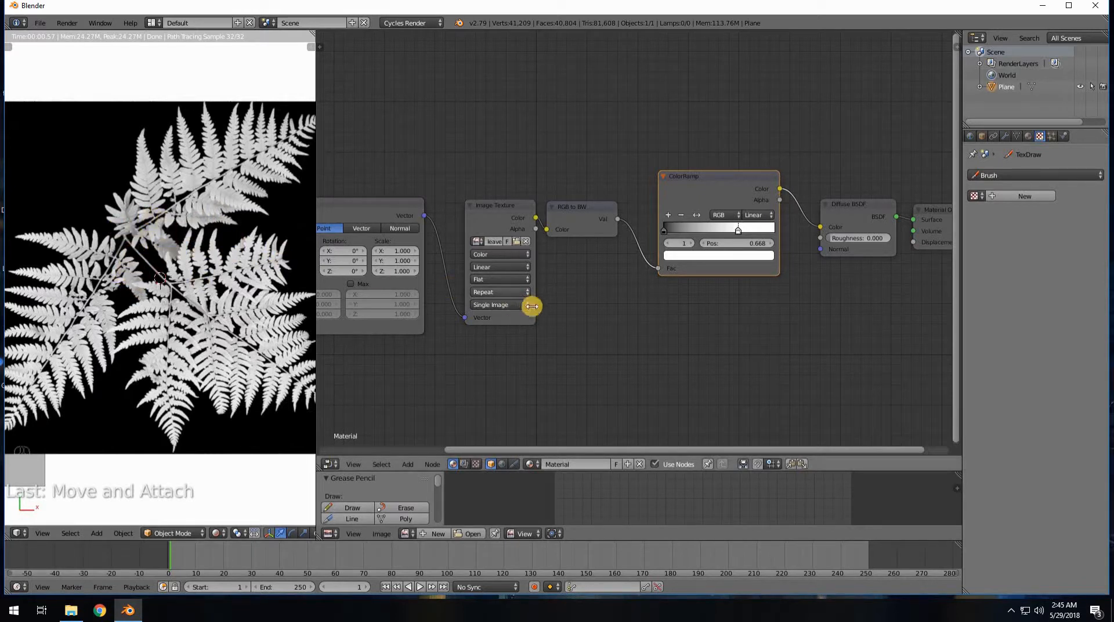
pyautogui.scroll(-1, 260, 322)
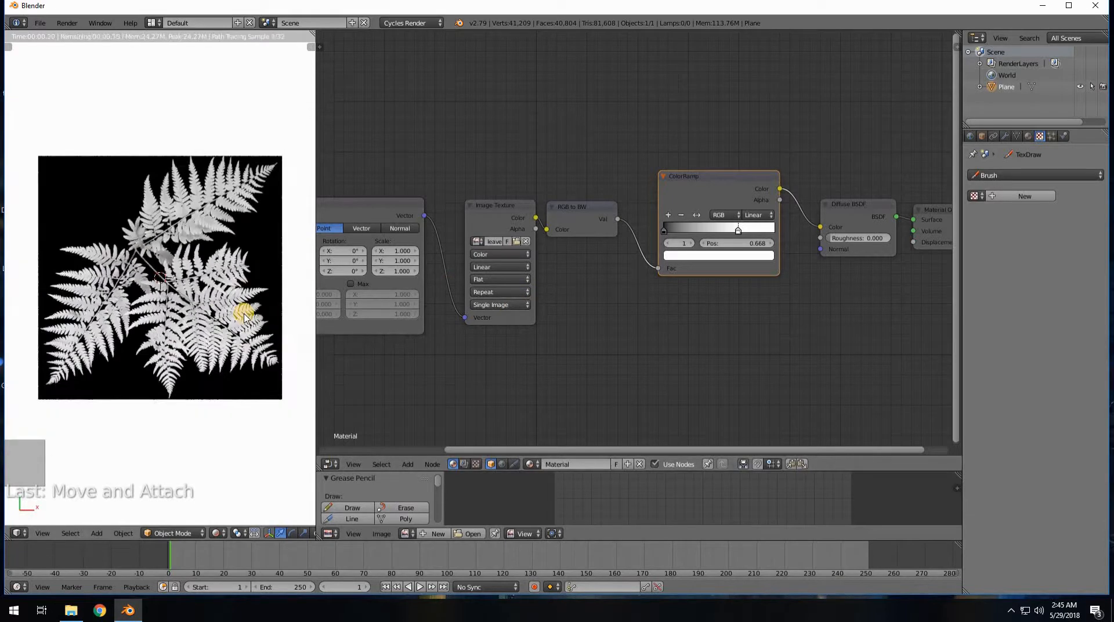
pyautogui.scroll(1, 244, 321)
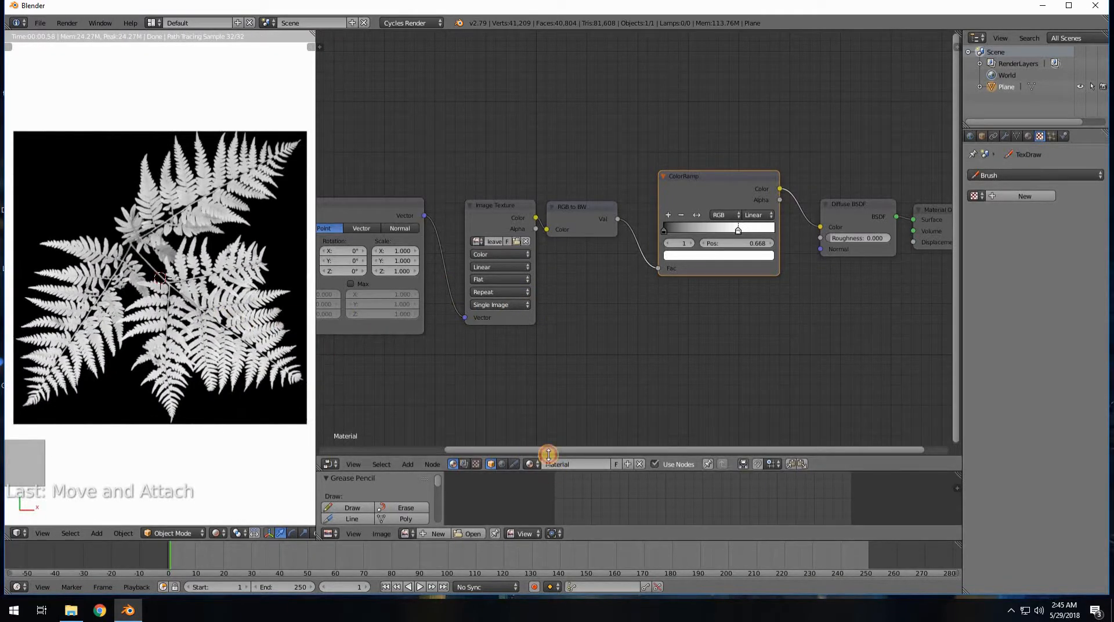
# Enlarge the image editor and create a new blank image in it, 4096 px wide and 4096 px high, with alpha.
pyautogui.moveTo(548, 470)
pyautogui.mouseDown()
pyautogui.moveTo(545, 355)
pyautogui.moveTo(581, 157)
pyautogui.mouseUp()
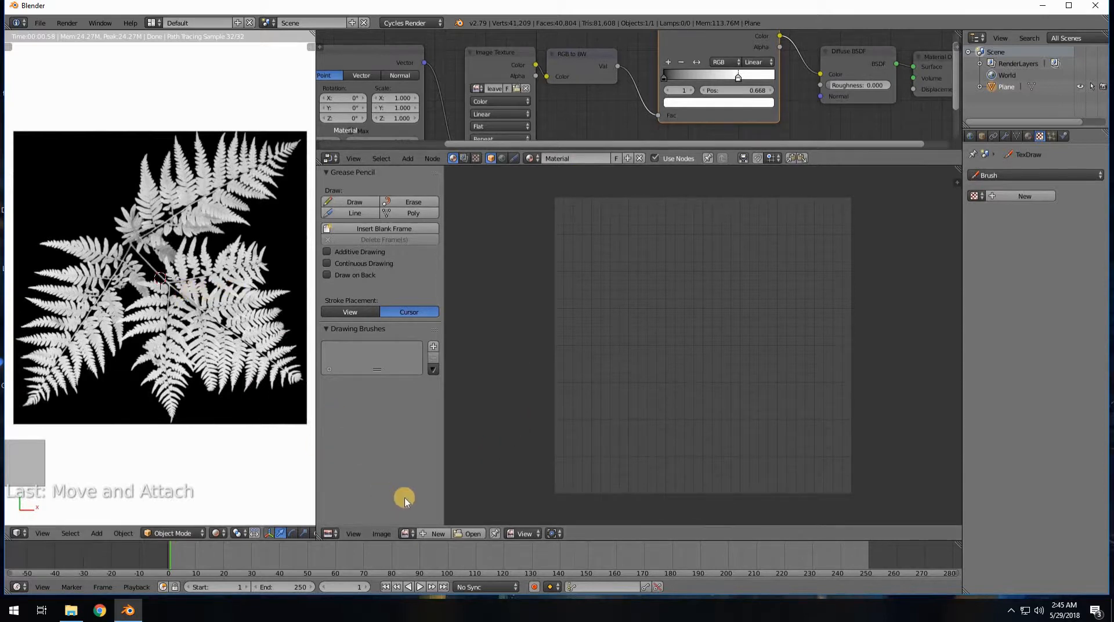
pyautogui.click(430, 534)
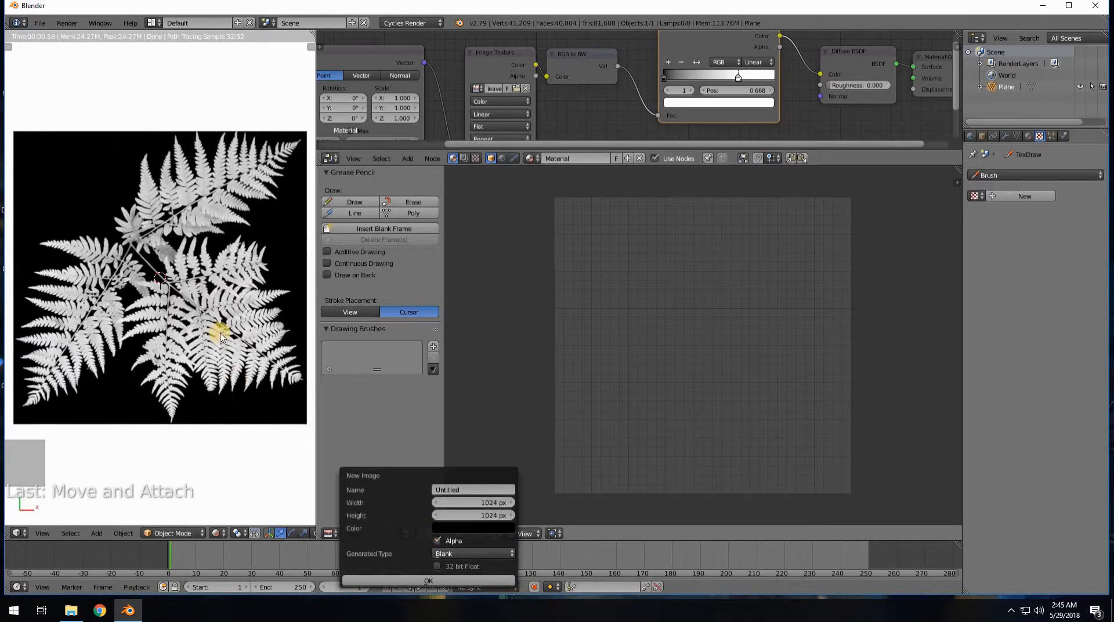
pyautogui.click(480, 501)
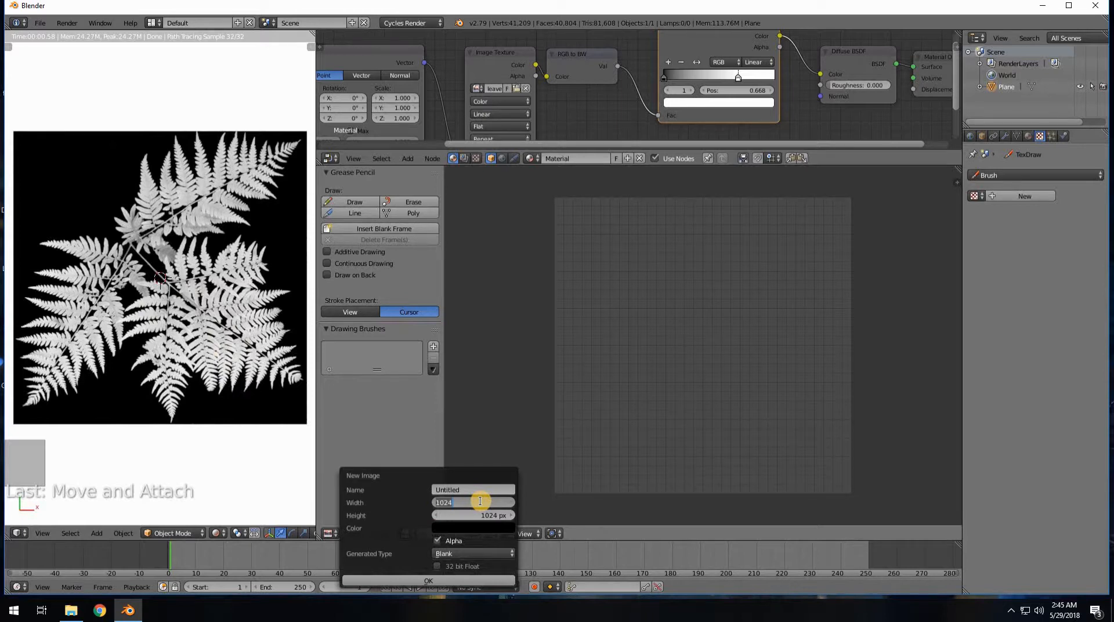
pyautogui.press('Tab')
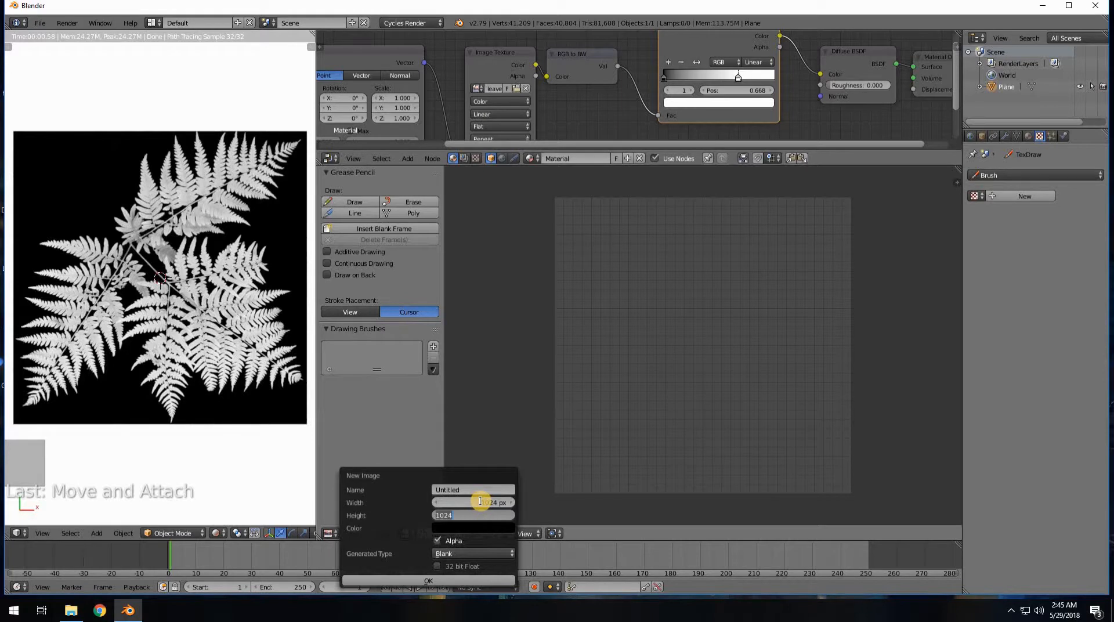
pyautogui.press('Return')
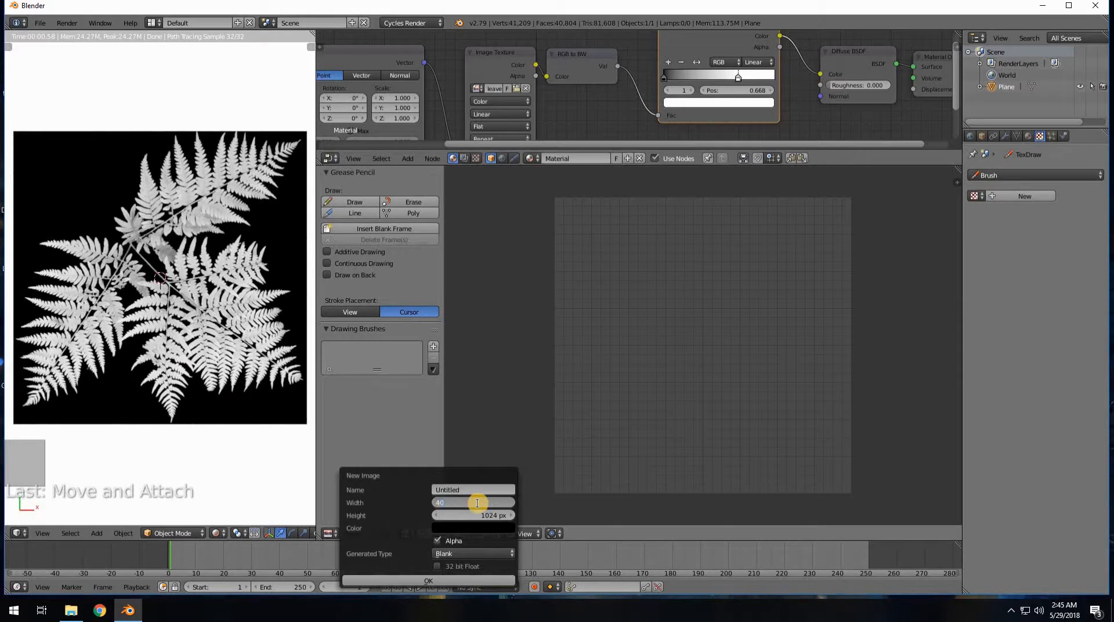
pyautogui.click(476, 503)
pyautogui.write('4096')
pyautogui.press('Tab')
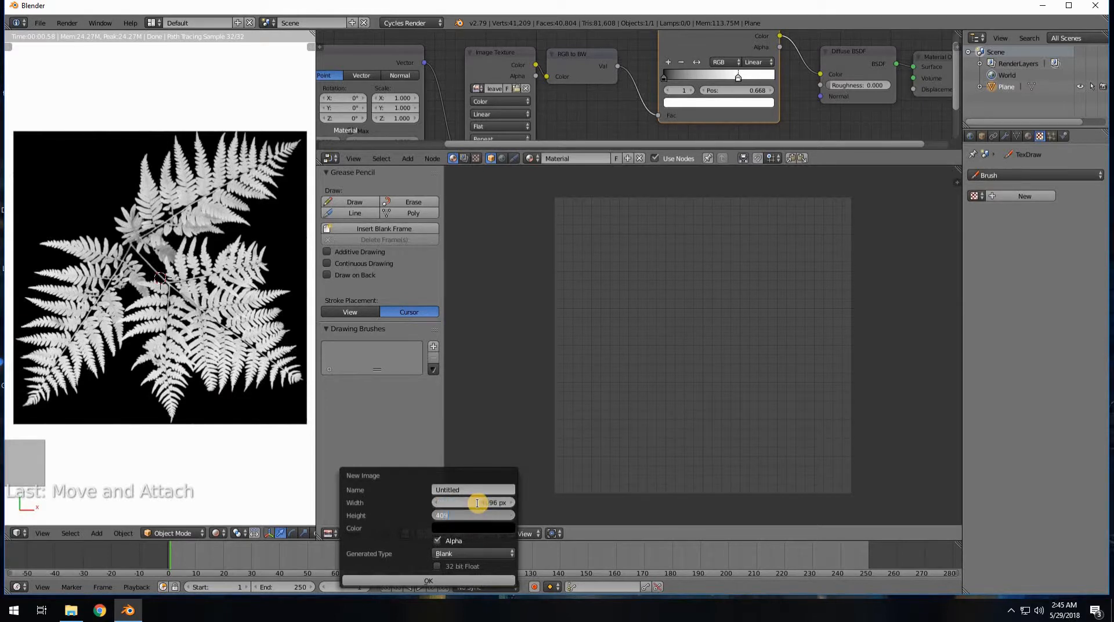
pyautogui.write('4096')
pyautogui.press('Return')
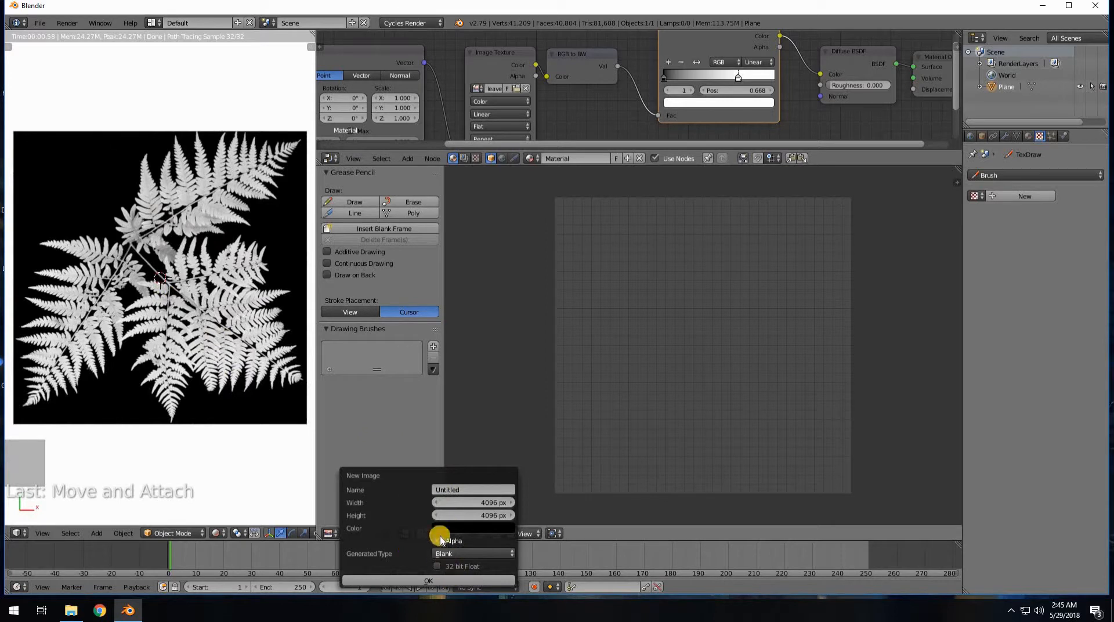
pyautogui.click(461, 581)
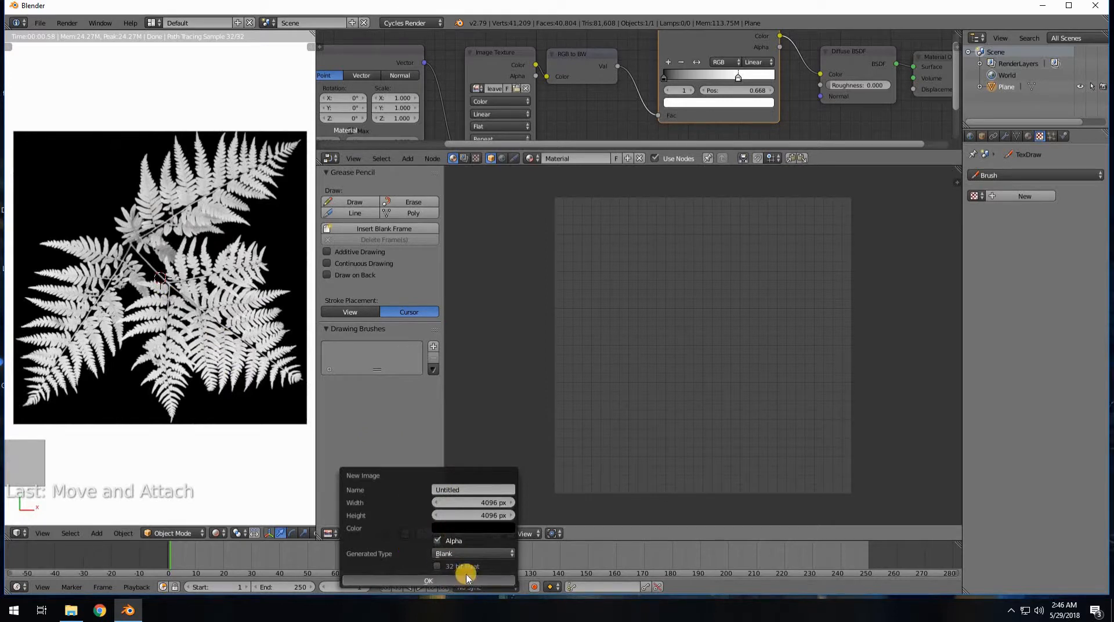
# Enlarge the Node Editor above the image editor again and select the Image Texture node.
pyautogui.scroll(-3, 612, 394)
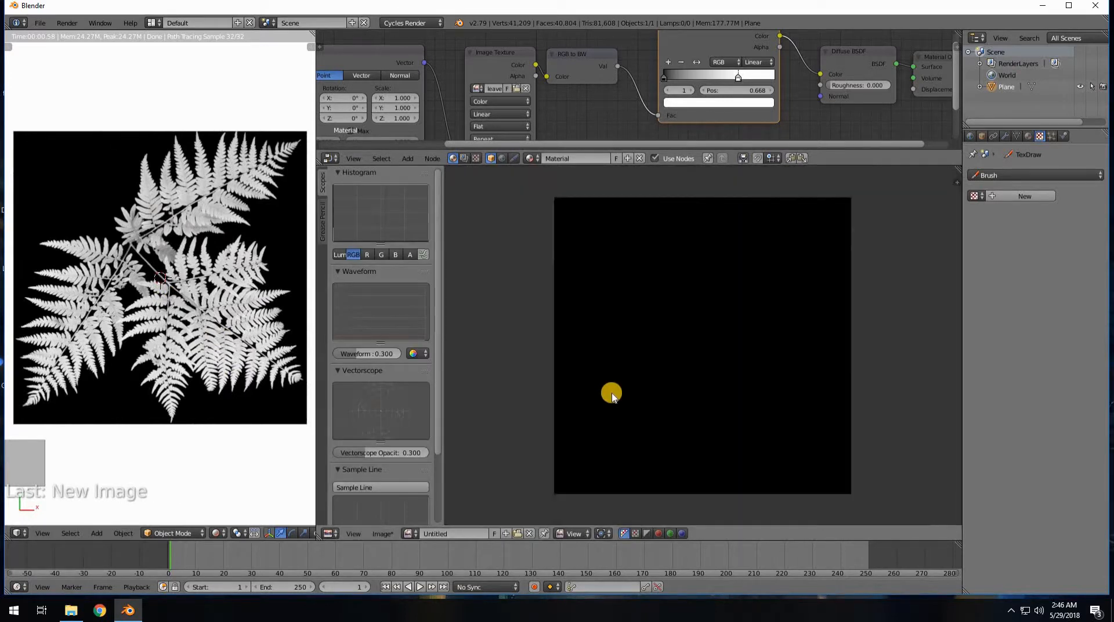
pyautogui.scroll(1, 610, 395)
pyautogui.scroll(-1, 609, 395)
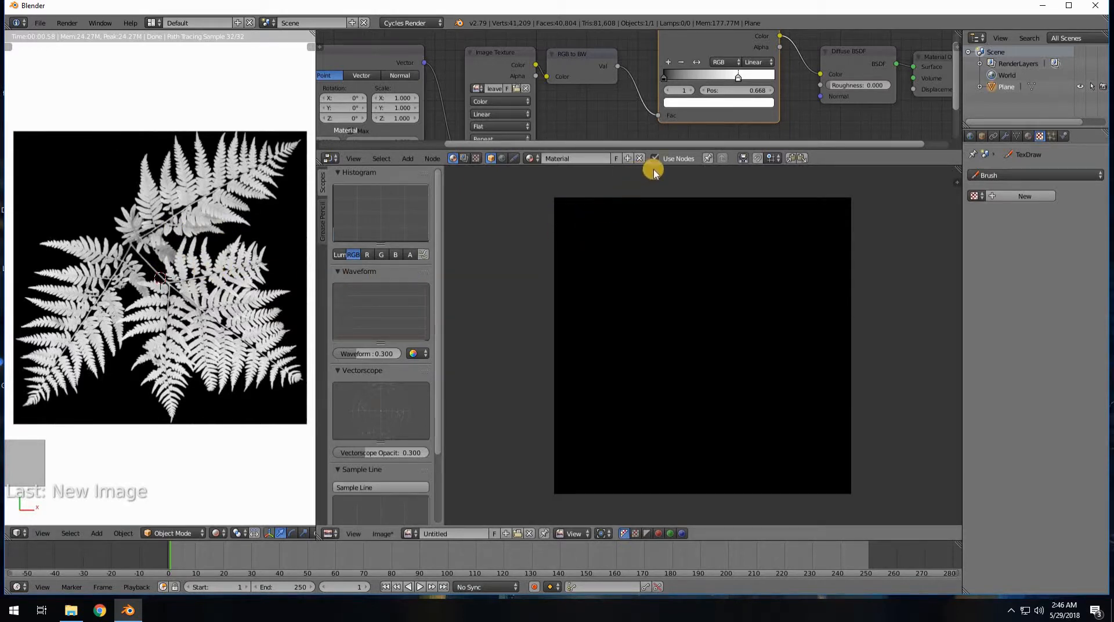
pyautogui.moveTo(653, 166); pyautogui.dragTo(629, 339)
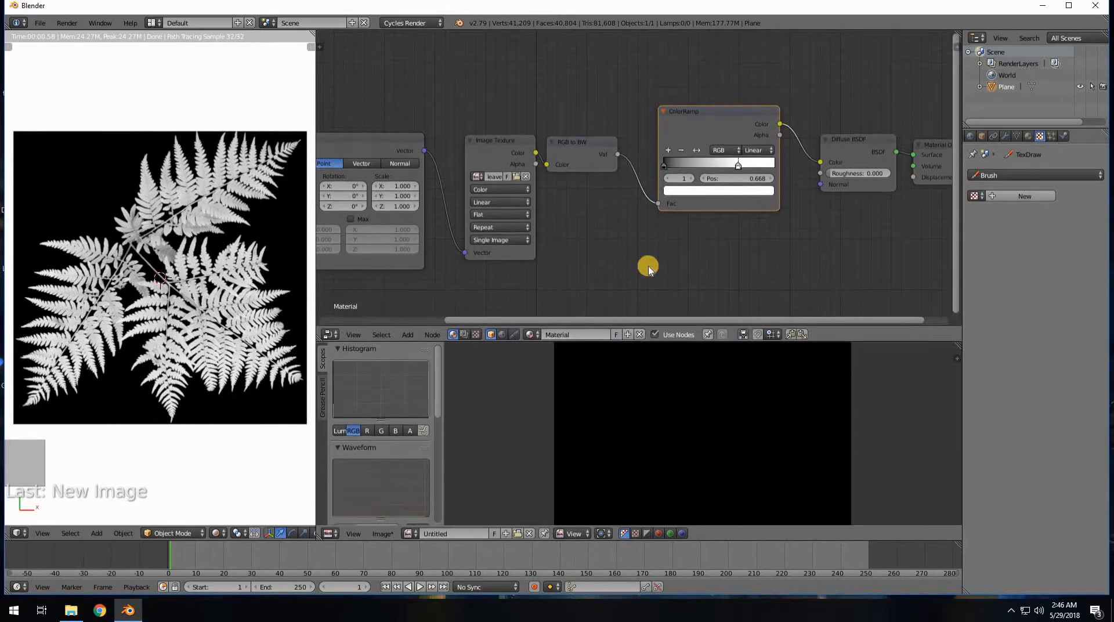
pyautogui.scroll(-1, 639, 256)
pyautogui.click(529, 162)
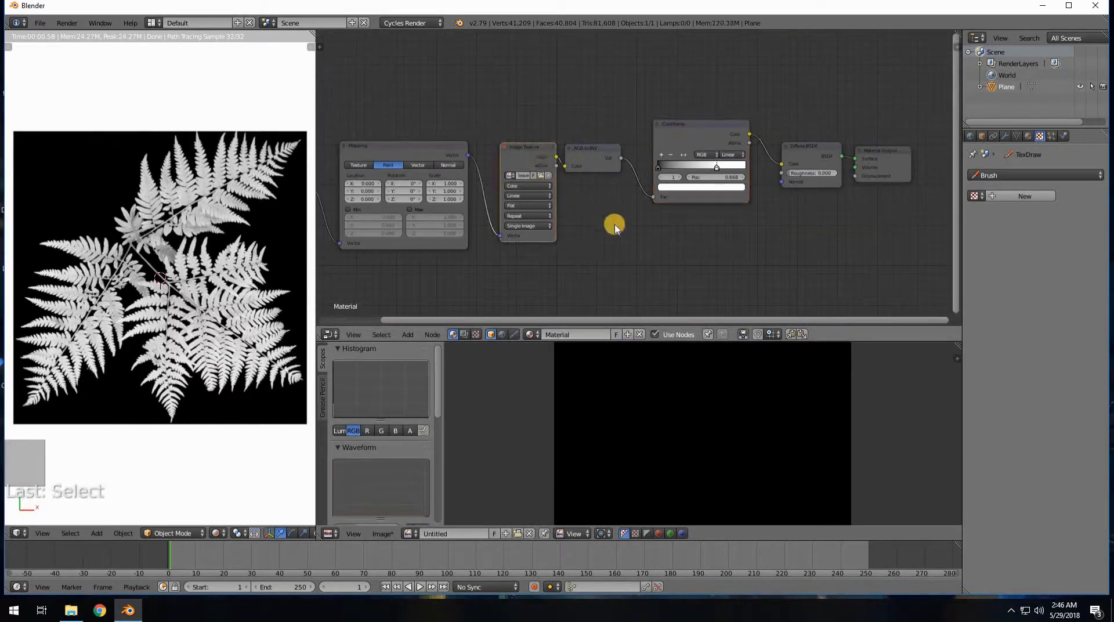
# Duplicate the Image Texture node, place the copy below the ColorRamp, and unlink leaves009.png from it.
pyautogui.scroll(-1, 597, 221)
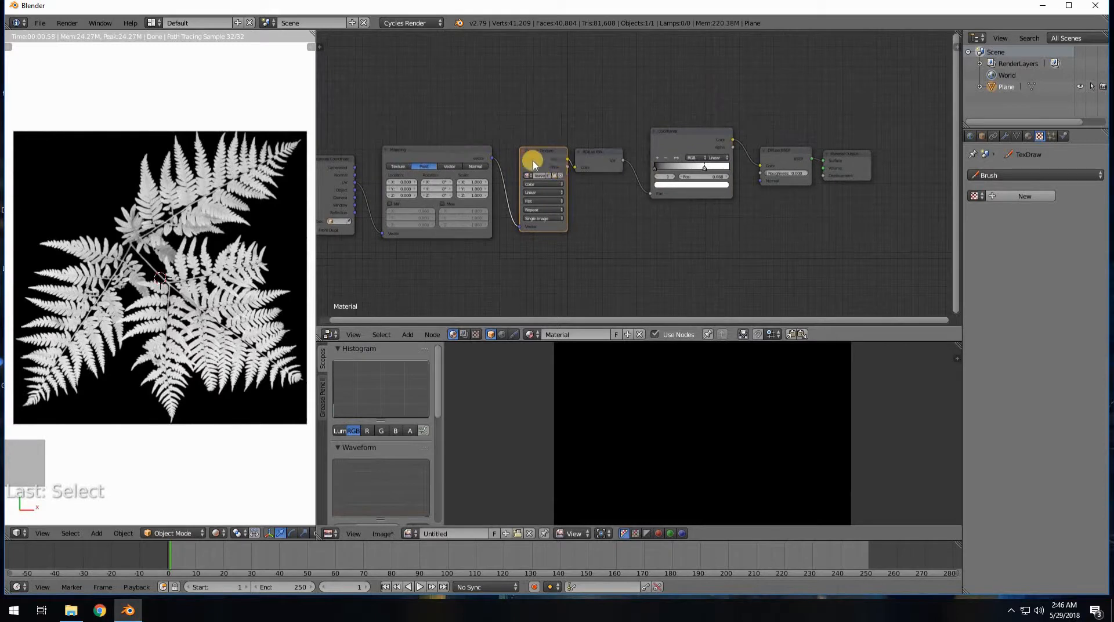
pyautogui.hotkey('shift', 'd')
pyautogui.click(698, 267)
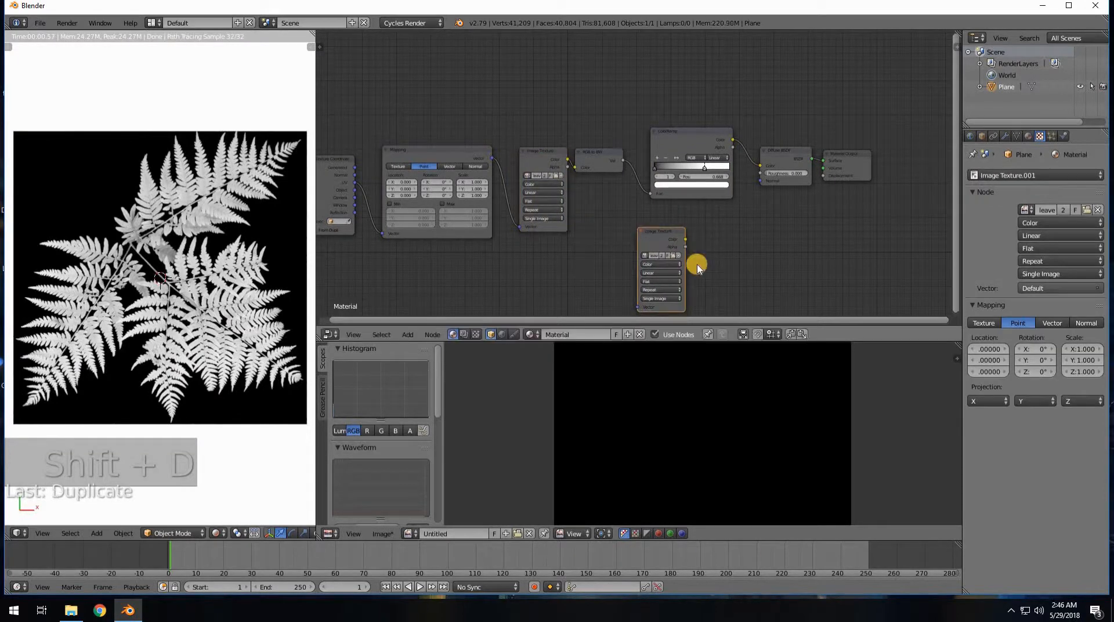
pyautogui.scroll(2, 728, 273)
pyautogui.moveTo(738, 269); pyautogui.dragTo(696, 180, button='middle')
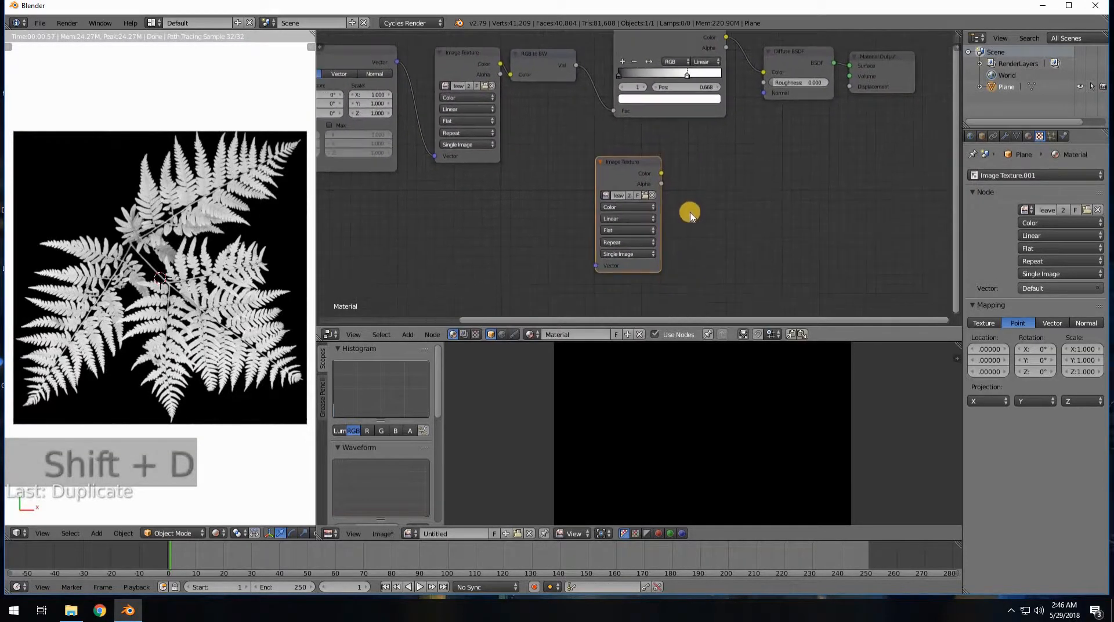
pyautogui.scroll(3, 689, 214)
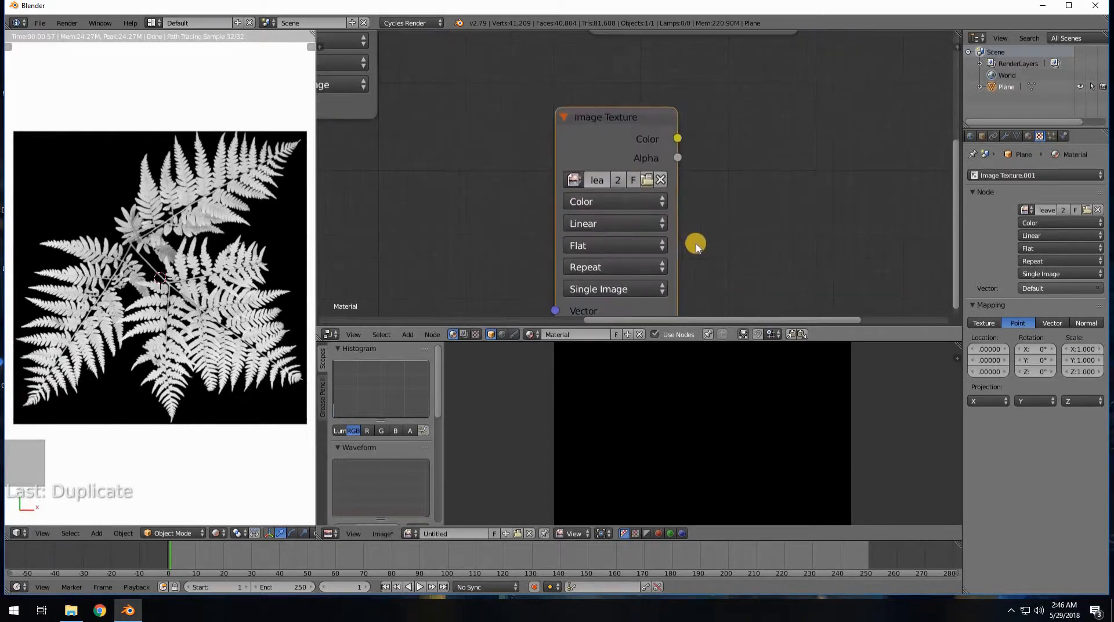
pyautogui.moveTo(697, 245); pyautogui.dragTo(714, 224, button='middle')
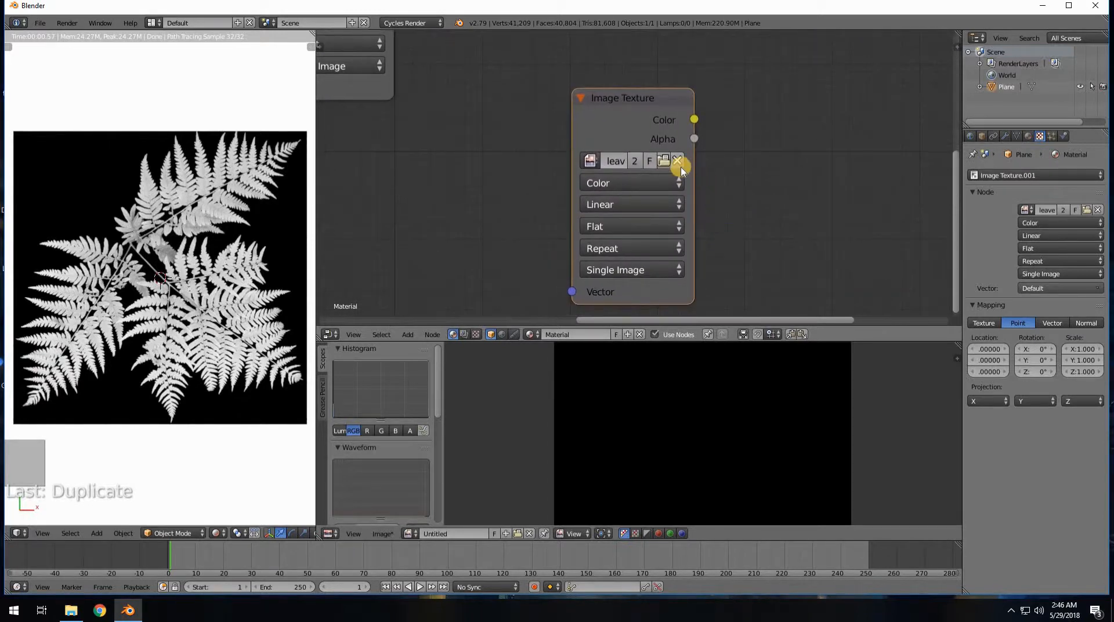
pyautogui.click(678, 162)
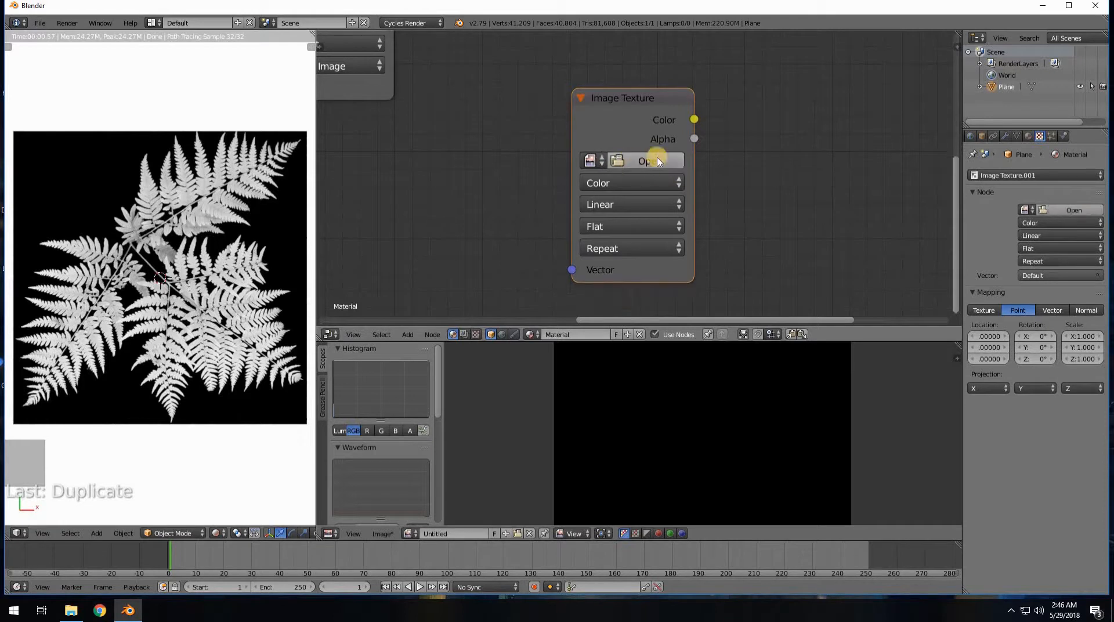
# Rename the blank 4096 px image as leafMask and assign it to the duplicated Image Texture node.
pyautogui.click(592, 161)
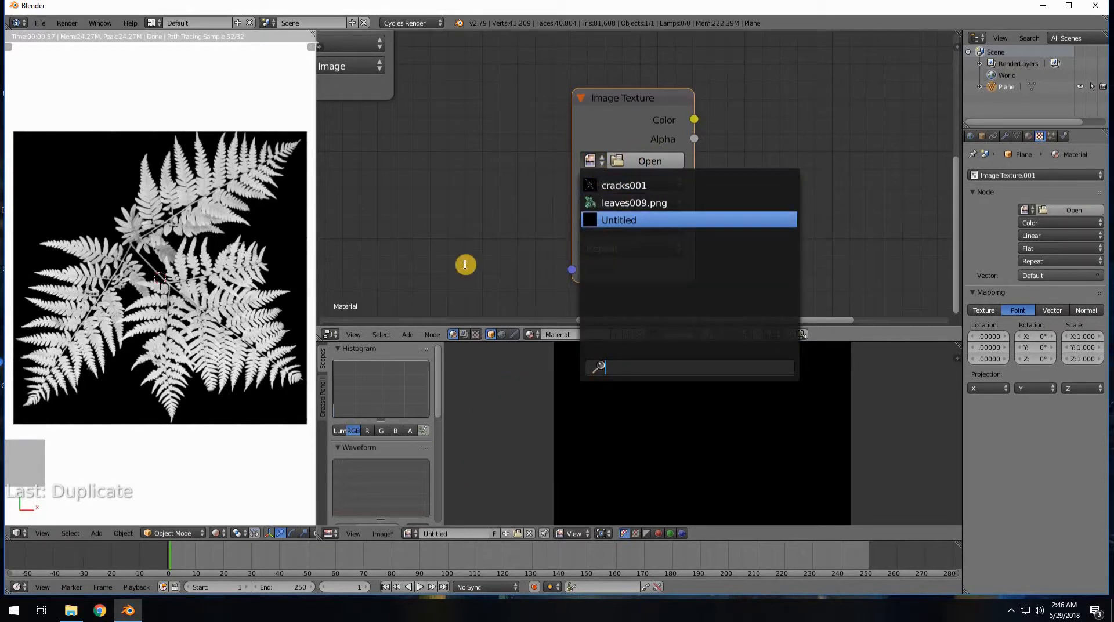
pyautogui.click(476, 521)
pyautogui.click(458, 535)
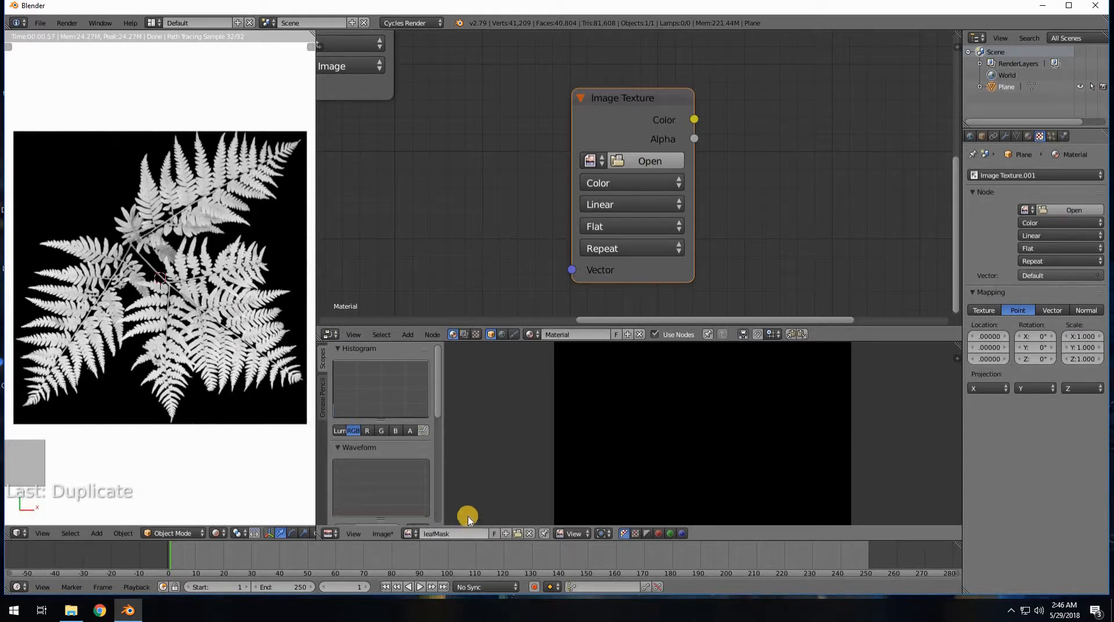
pyautogui.scroll(-2, 584, 154)
pyautogui.scroll(2, 591, 161)
pyautogui.click(591, 161)
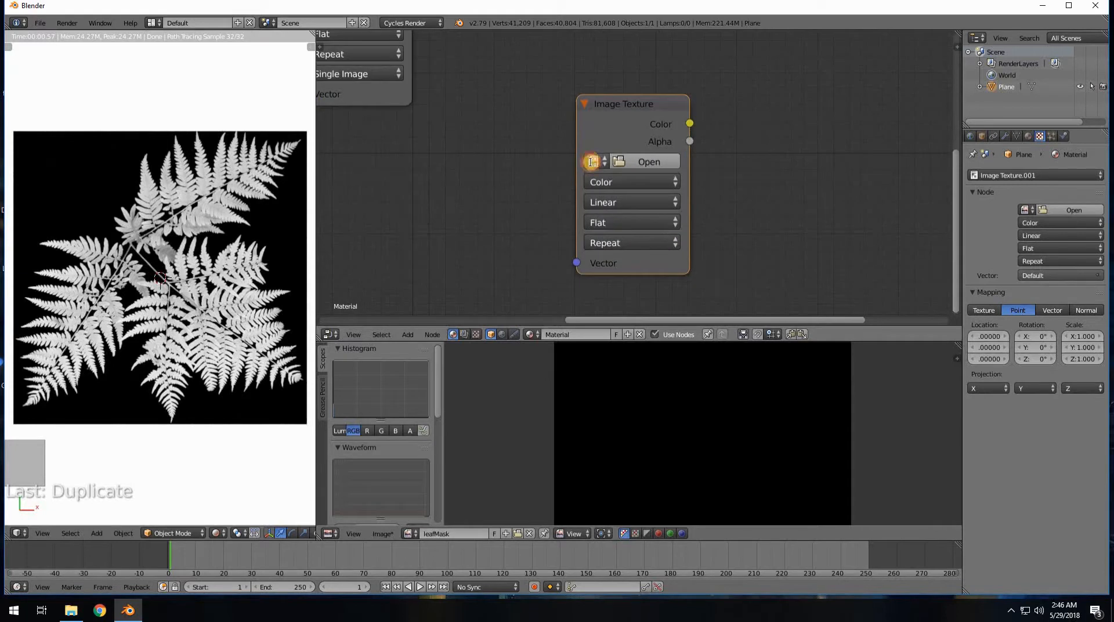
pyautogui.click(625, 201)
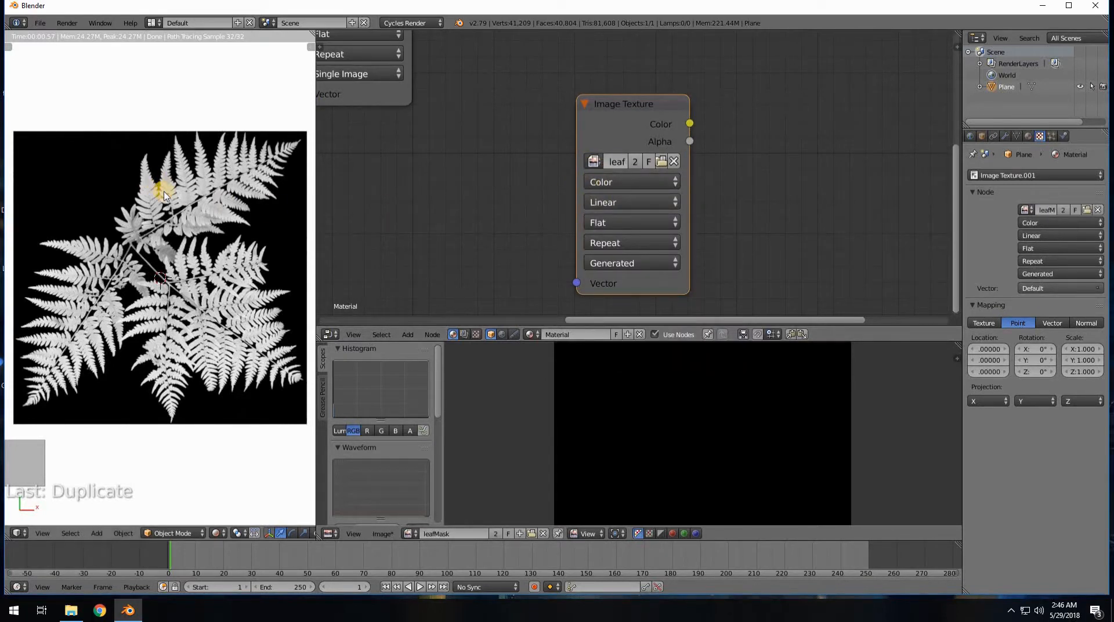
# Compare the selected plane in solid and rendered display, and check the blank leafMask image and its unconnected texture node.
pyautogui.hotkey('shift', 'z')
pyautogui.scroll(-4, 198, 232)
pyautogui.scroll(4, 200, 255)
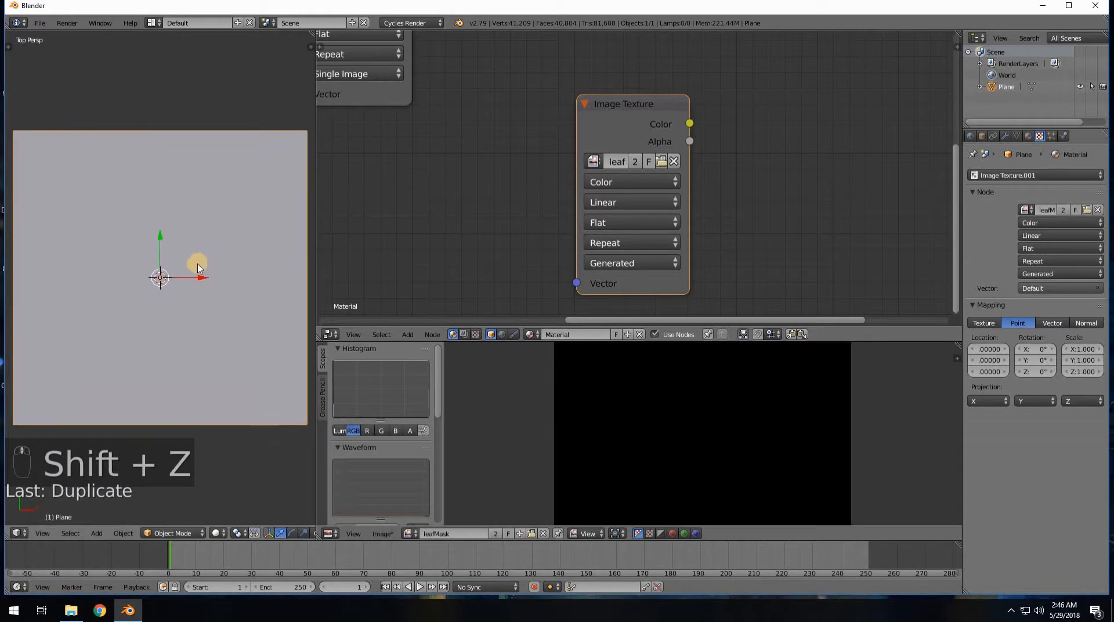
pyautogui.moveTo(194, 212); pyautogui.dragTo(259, 262, button='middle')
pyautogui.rightClick(268, 253)
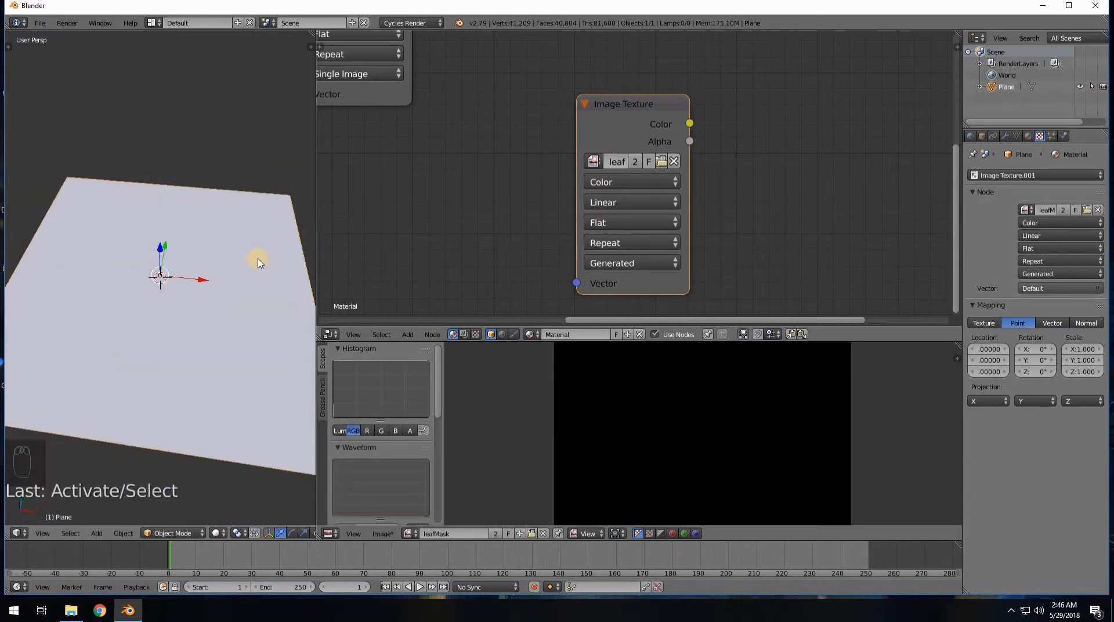
pyautogui.press('KP_7')
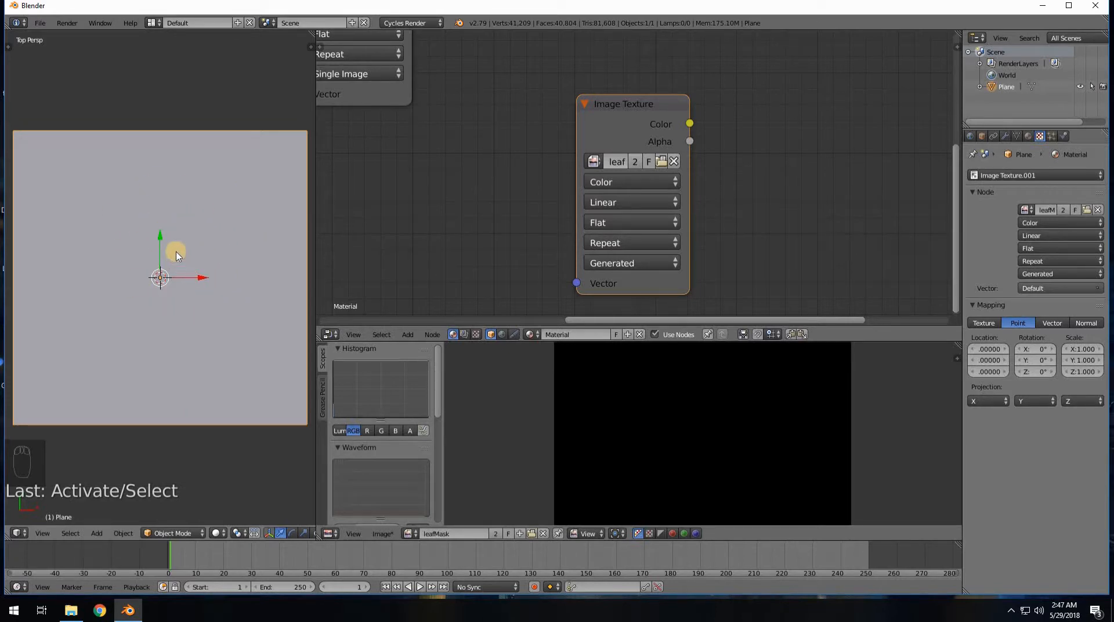
pyautogui.hotkey('shift', 'z')
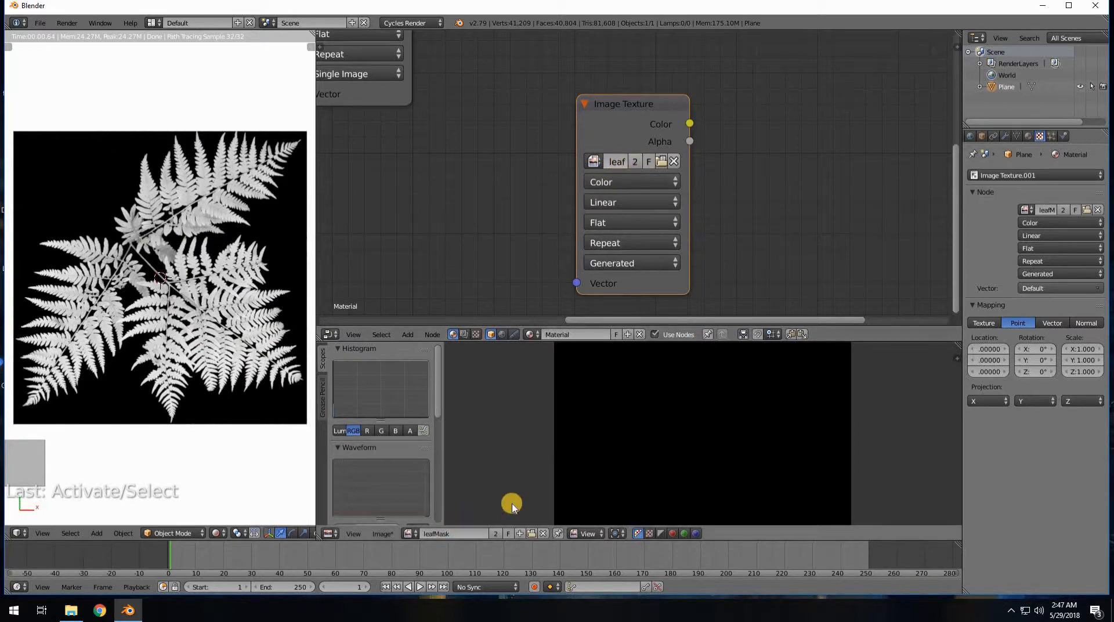
pyautogui.scroll(-3, 709, 414)
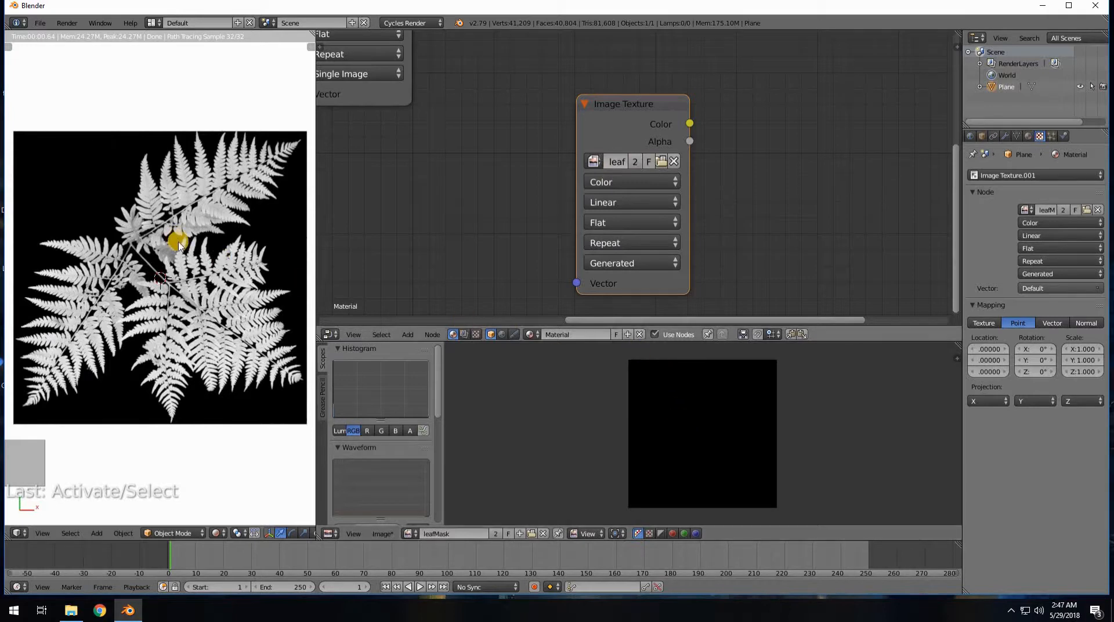
pyautogui.hotkey('shift', 'z')
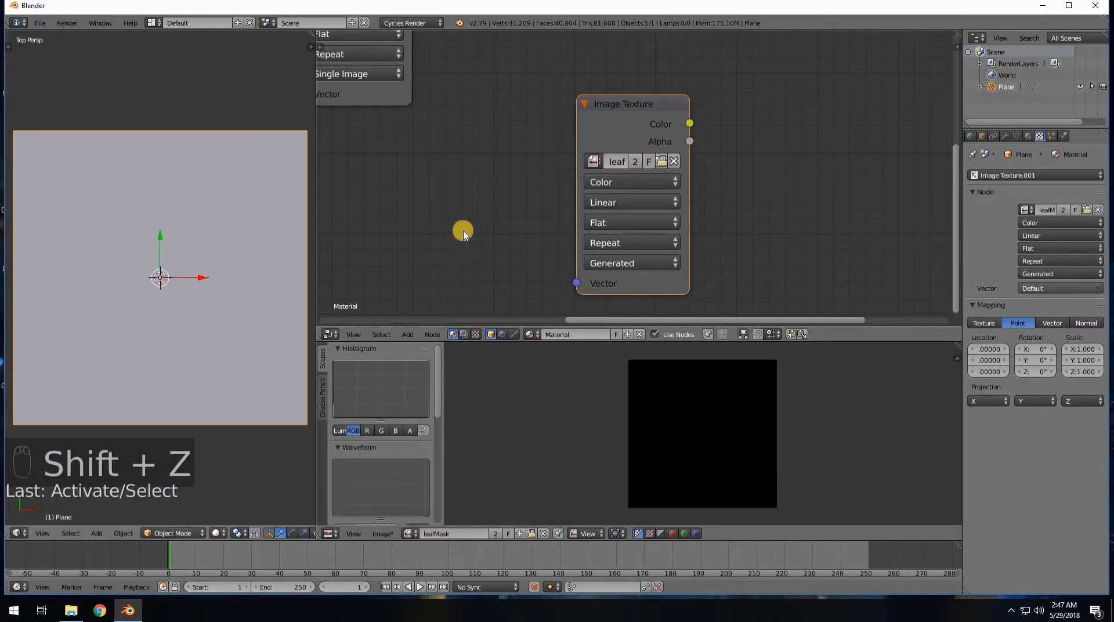
pyautogui.hotkey('shift', 'z')
pyautogui.scroll(-6, 659, 182)
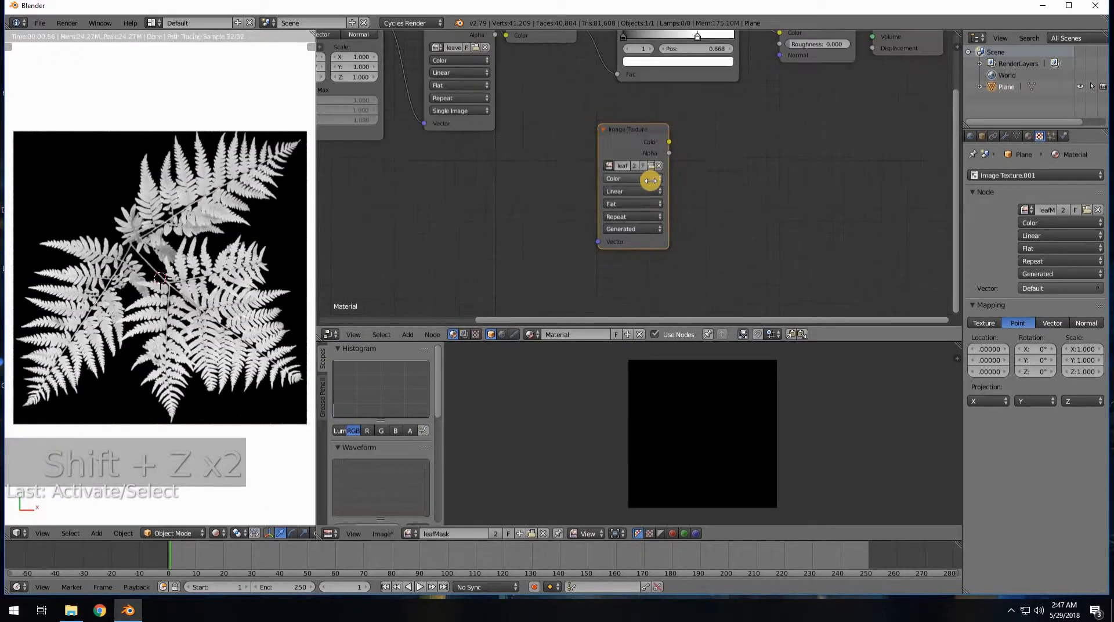
pyautogui.scroll(5, 651, 187)
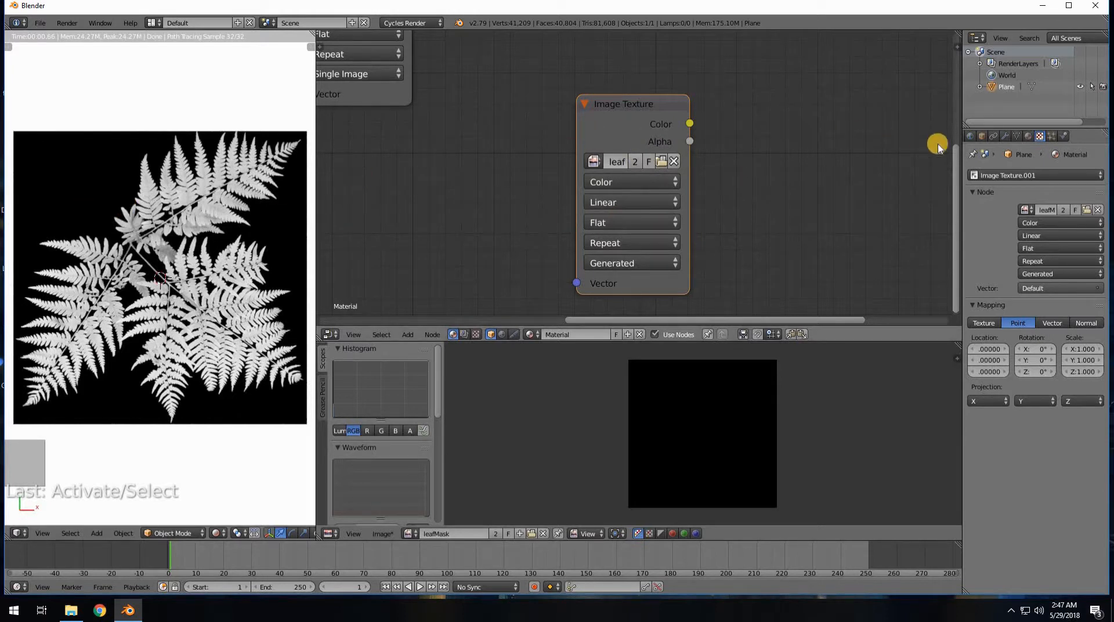
# Bake the plane's material into the leafMask image with the Combined bake type and a 16 px margin.
pyautogui.scroll(3, 986, 137)
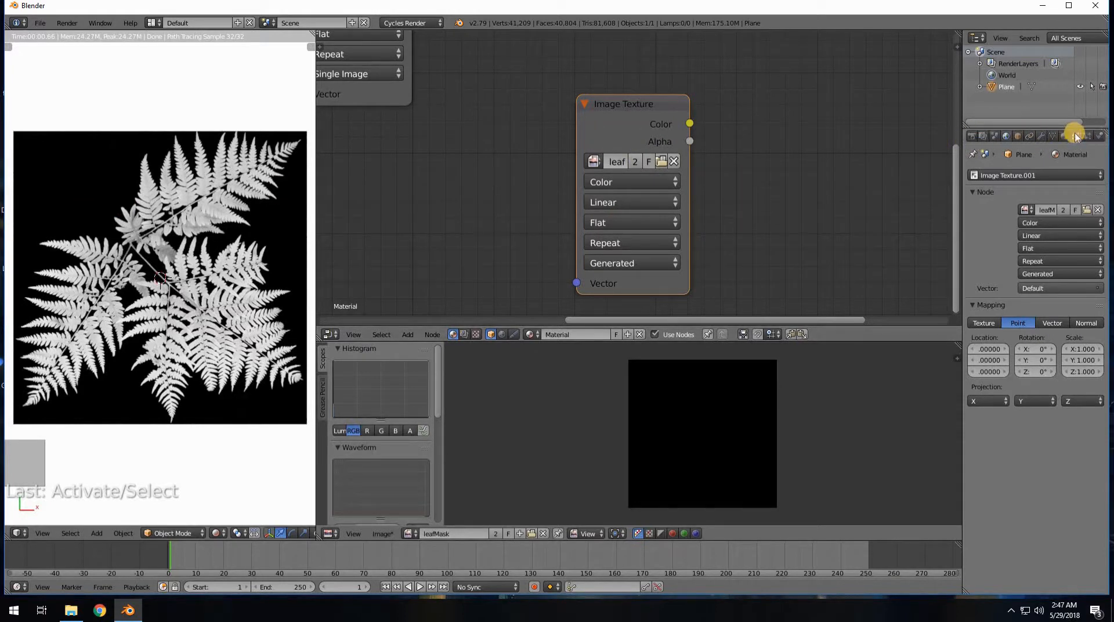
pyautogui.scroll(2, 1075, 137)
pyautogui.click(998, 137)
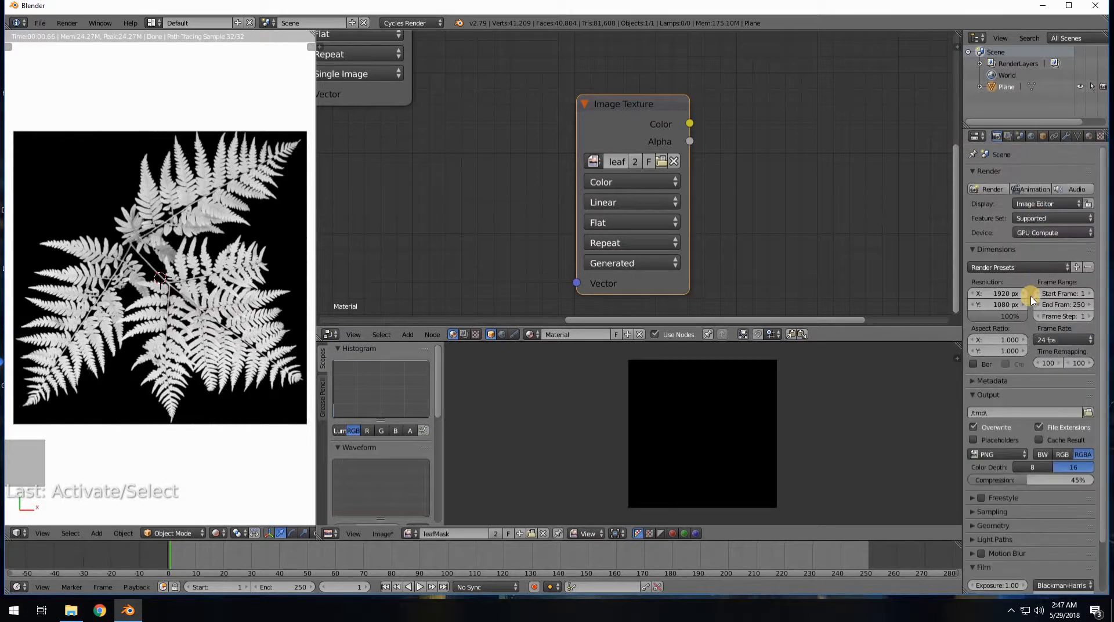
pyautogui.scroll(-2, 1040, 368)
pyautogui.click(1038, 371)
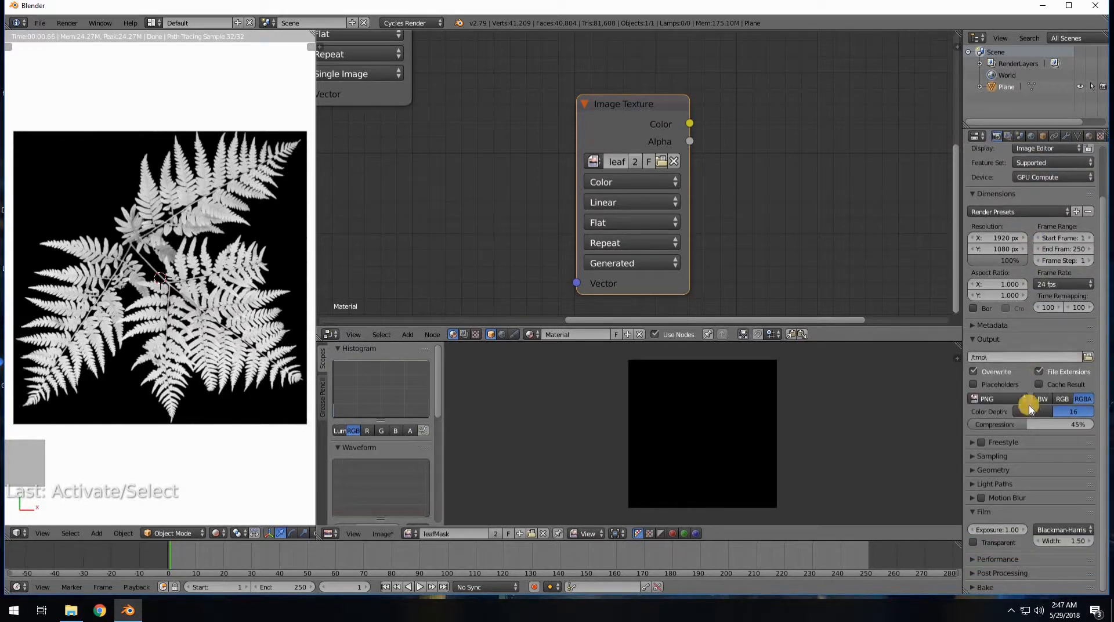
pyautogui.click(995, 588)
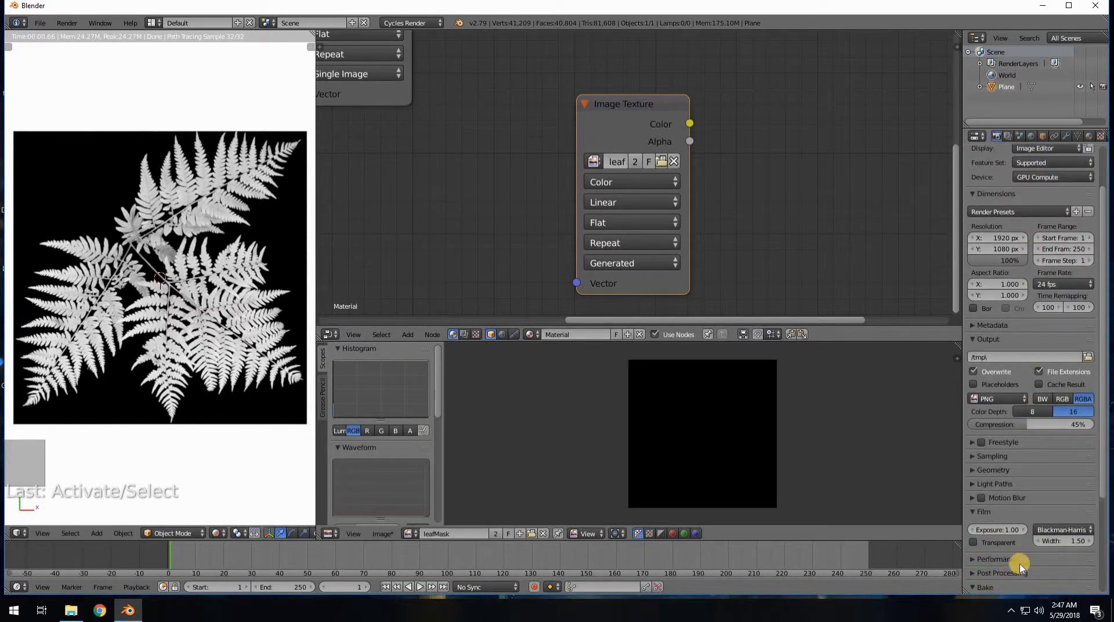
pyautogui.scroll(-5, 1023, 542)
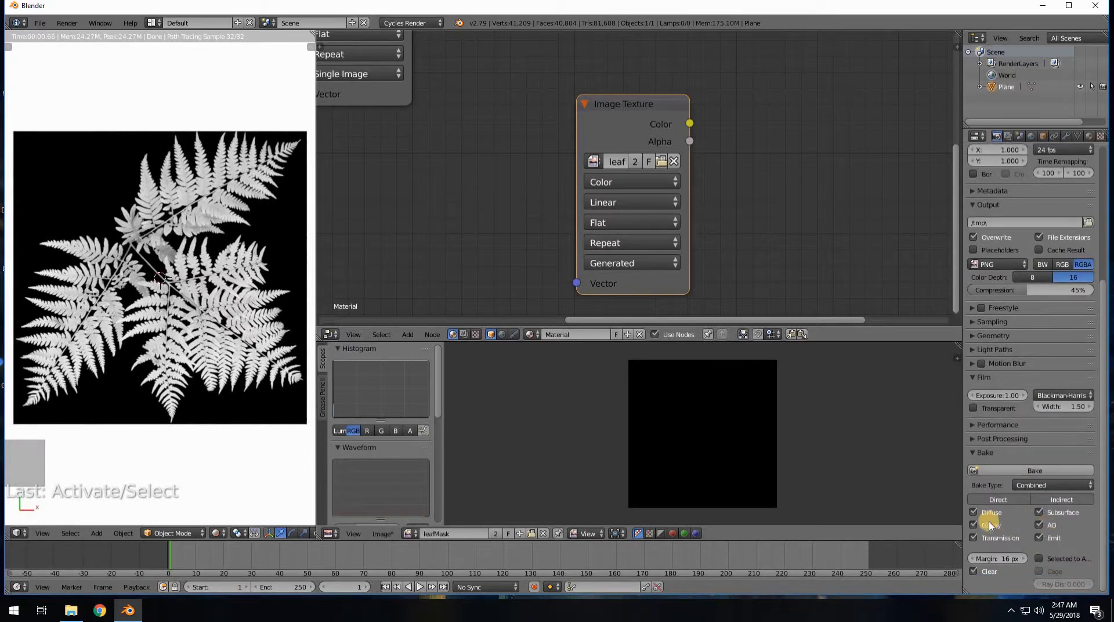
pyautogui.hotkey('shift', 'z')
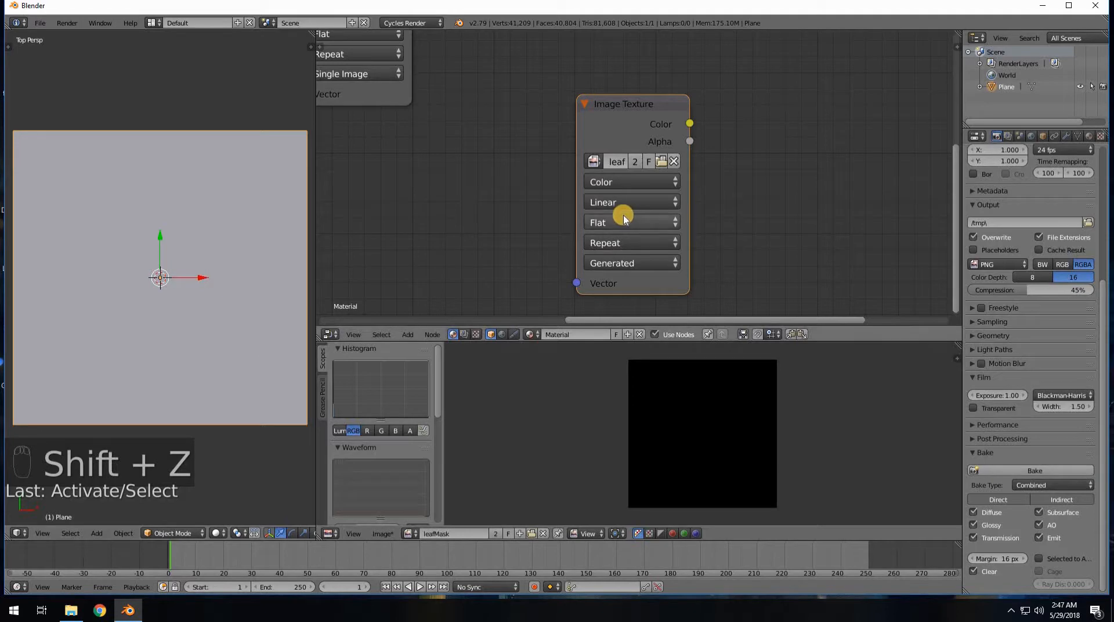
pyautogui.hotkey('shift', 'z')
pyautogui.hotkey('shift', 'z')
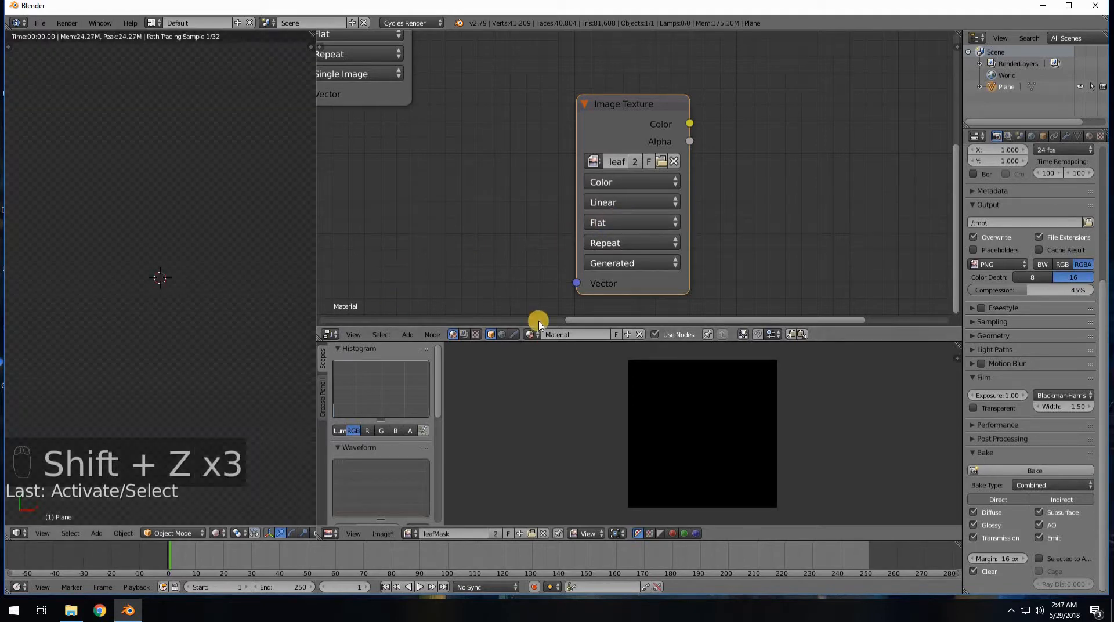
pyautogui.click(1024, 471)
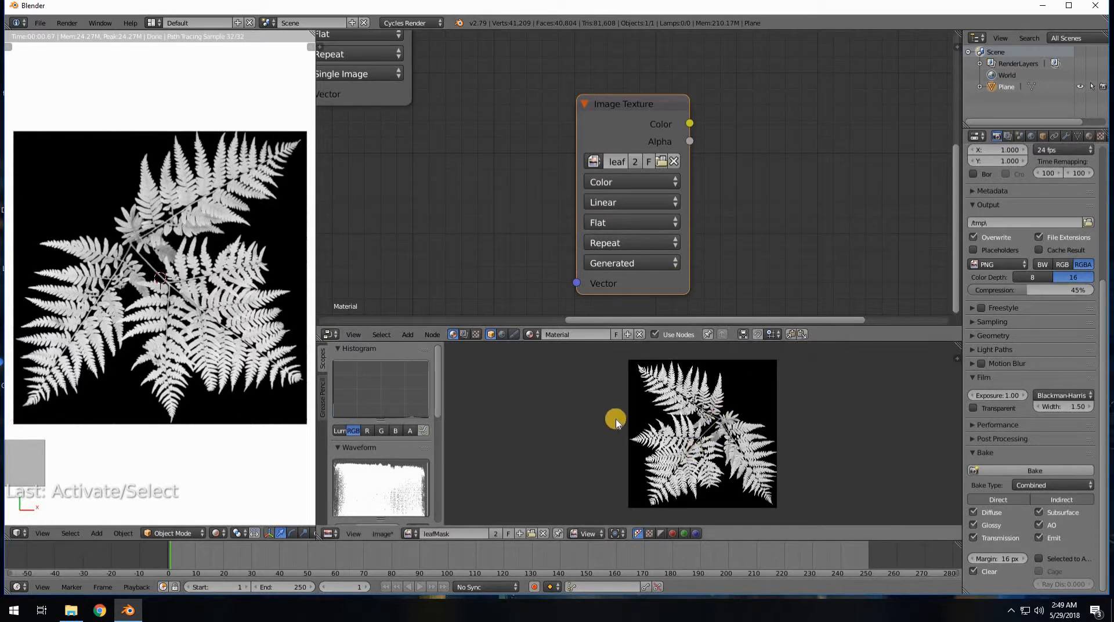
# Save the baked image to the Desktop as leafMask.png.
pyautogui.click(385, 535)
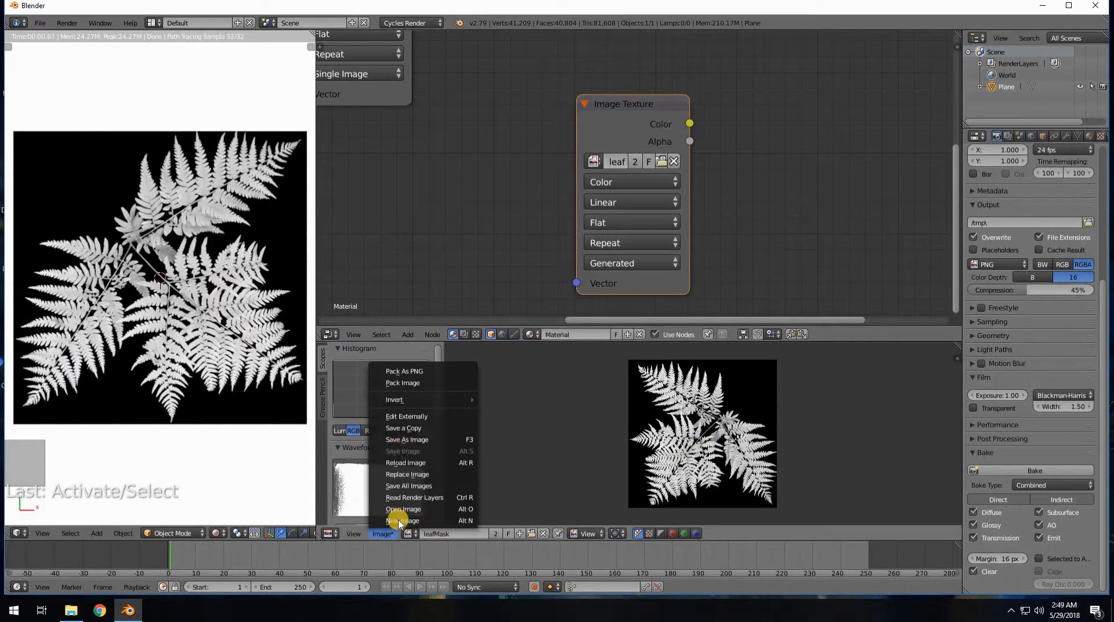
pyautogui.press('Return')
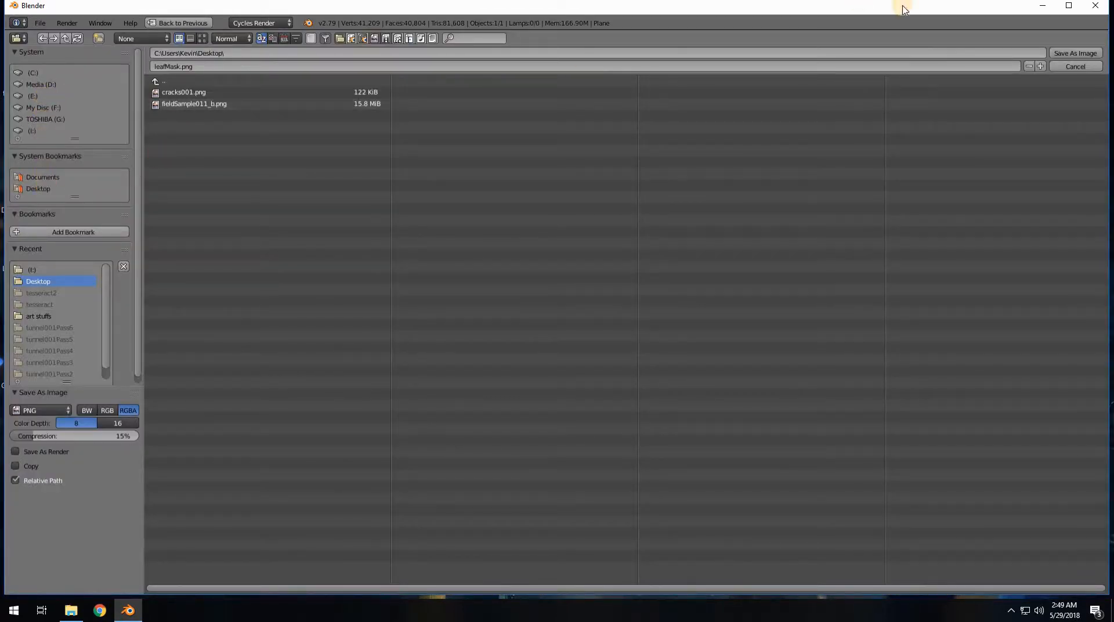
pyautogui.click(1065, 53)
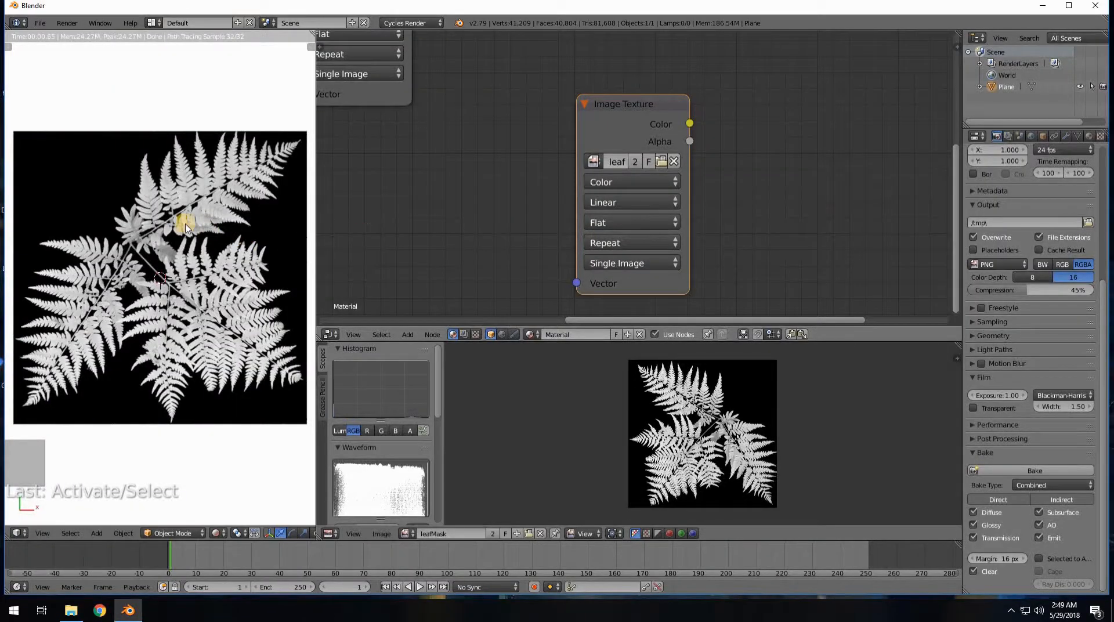
# Return the plane to solid display and create a new texture for the Brush Mask.
pyautogui.hotkey('shift', 'z')
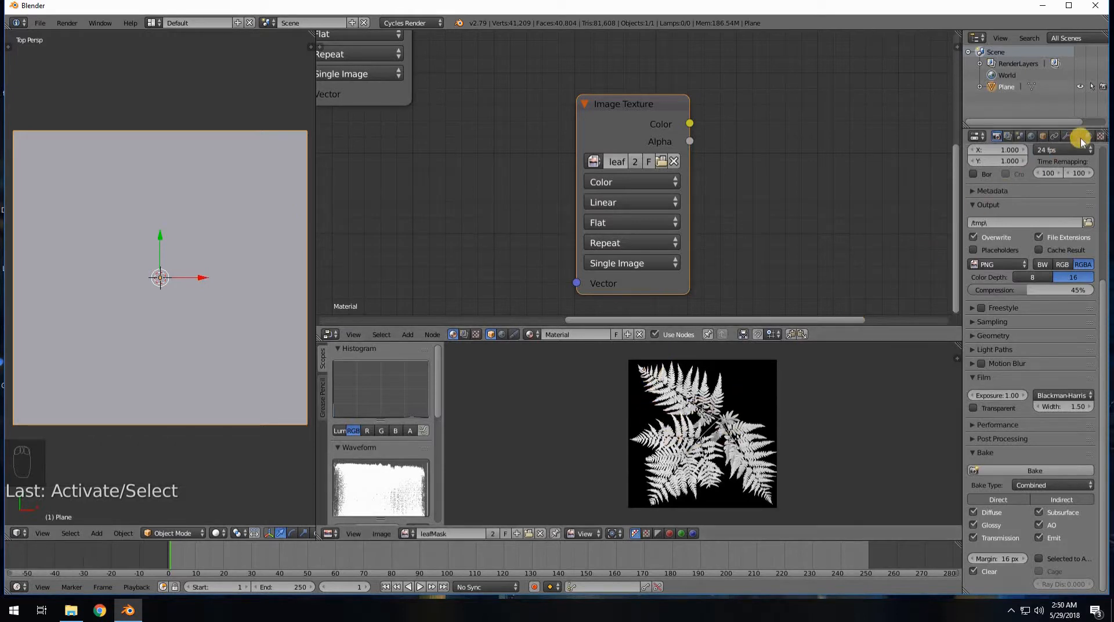
pyautogui.scroll(-5, 1081, 140)
pyautogui.click(1047, 141)
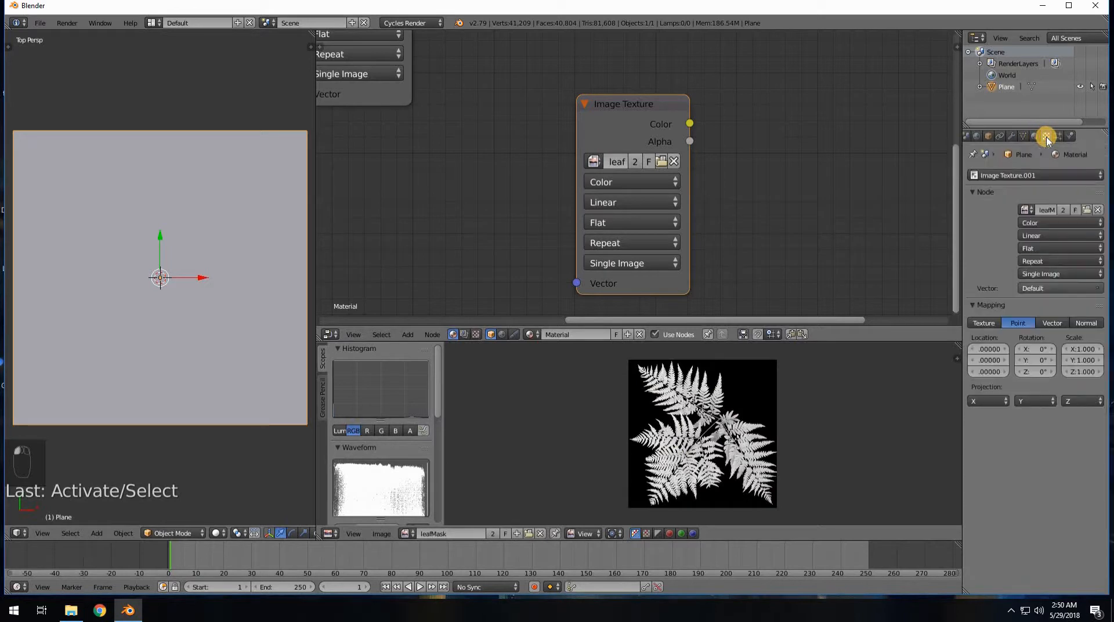
pyautogui.click(1038, 175)
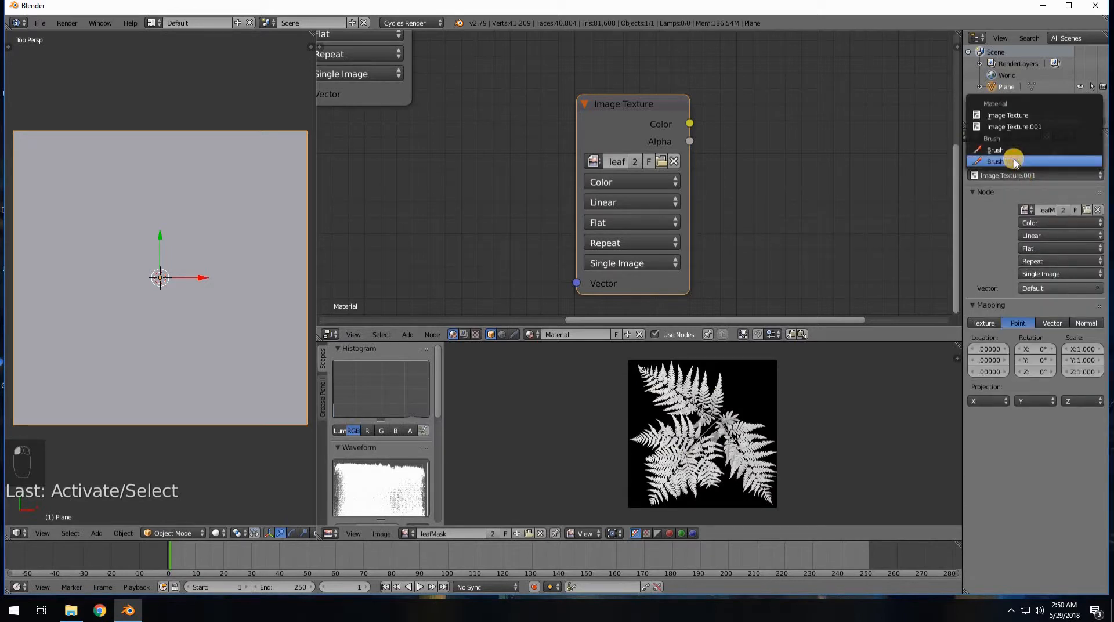
pyautogui.click(1014, 162)
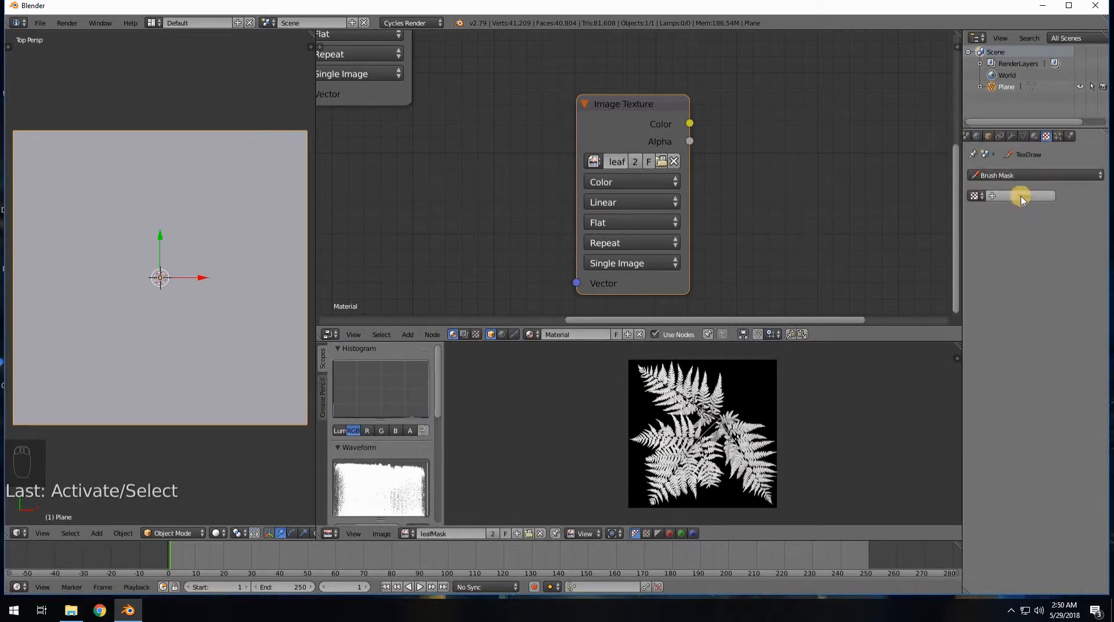
pyautogui.click(1022, 197)
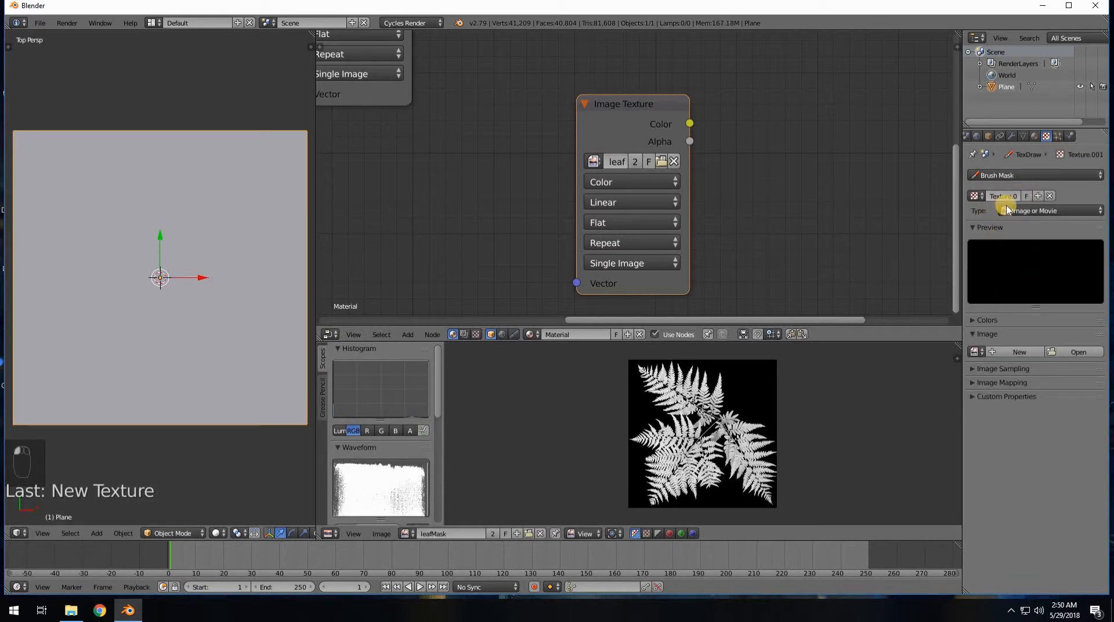
# Keep the brush mask texture's type as Image or Movie and assign the leafMask image to it.
pyautogui.click(1005, 213)
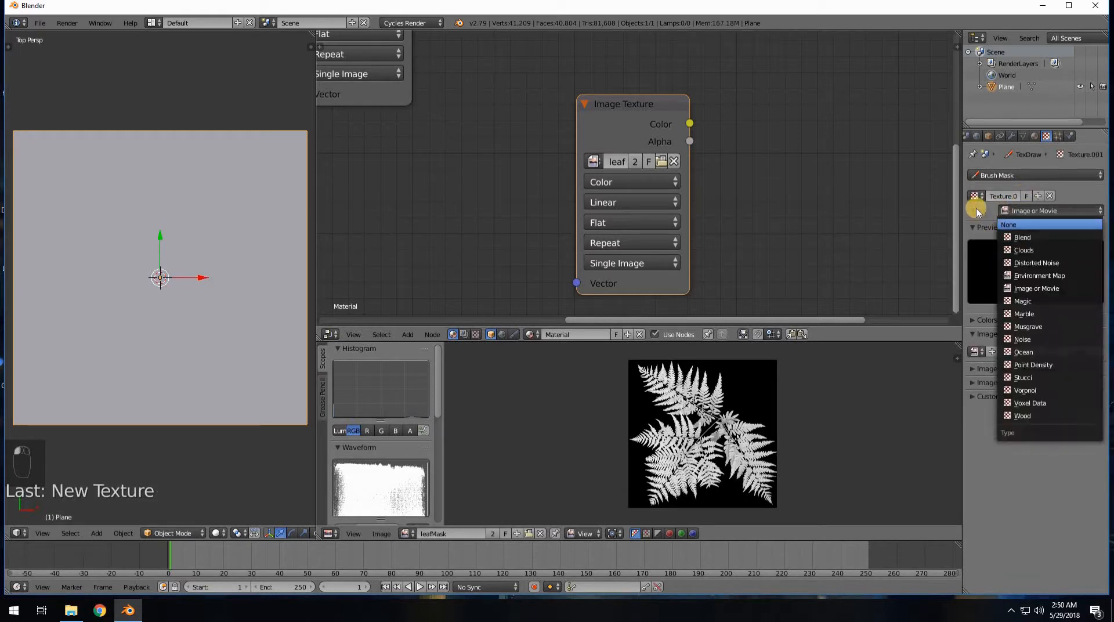
pyautogui.click(974, 350)
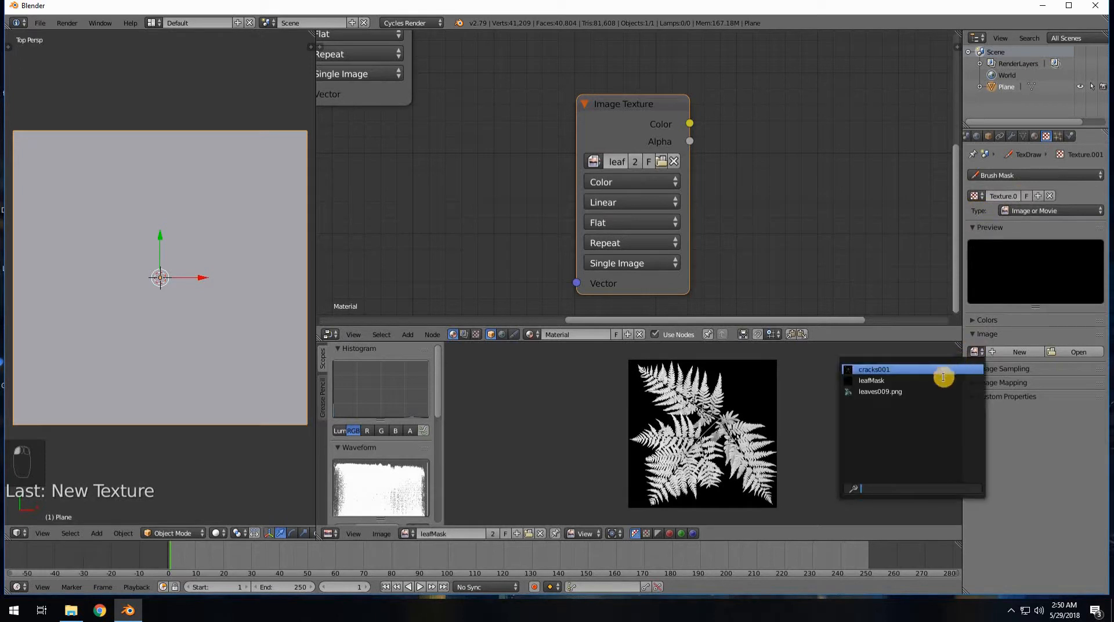
pyautogui.click(878, 383)
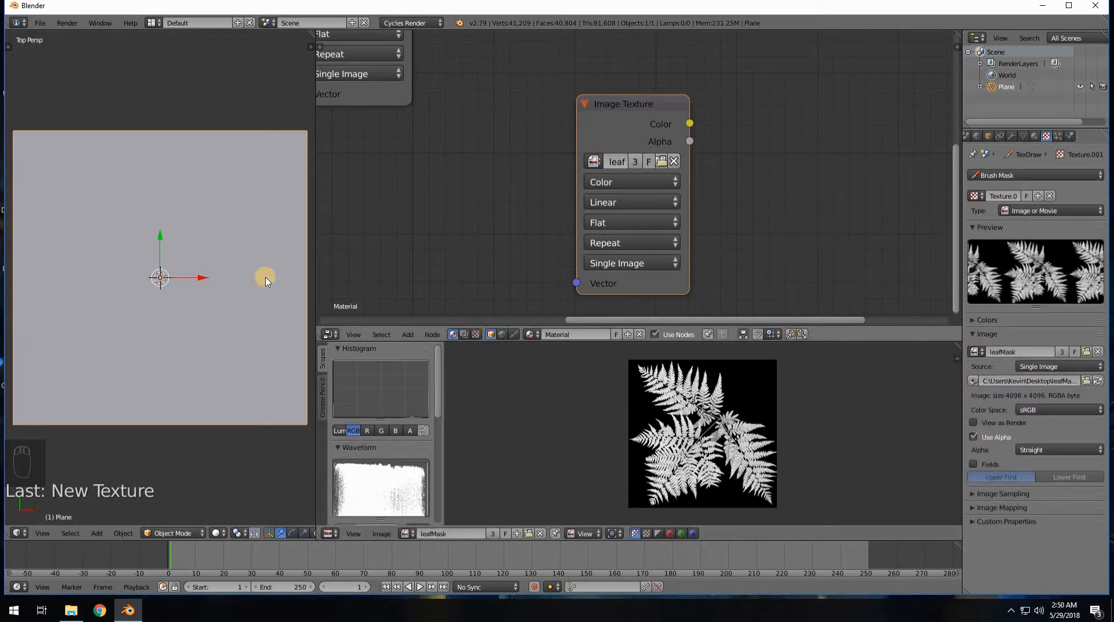
# Switch the plane to Sculpt Mode in a maximized 3D view and assign the leaf texture Texture.001 to the SculptDraw brush.
pyautogui.hotkey('shift', 'space')
pyautogui.scroll(-2, 413, 300)
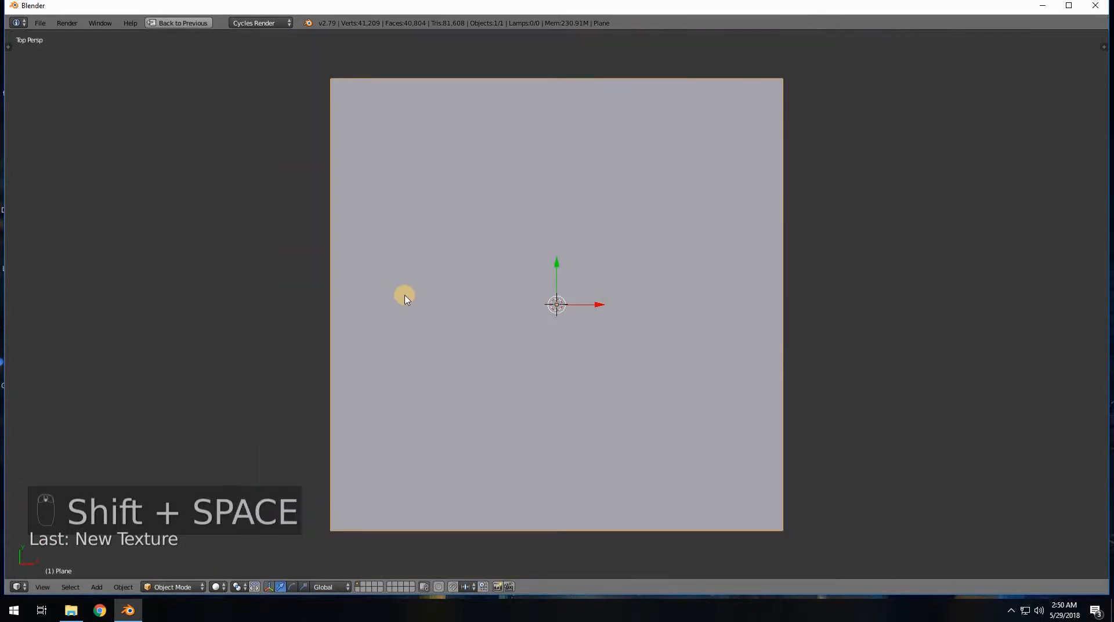
pyautogui.press('t')
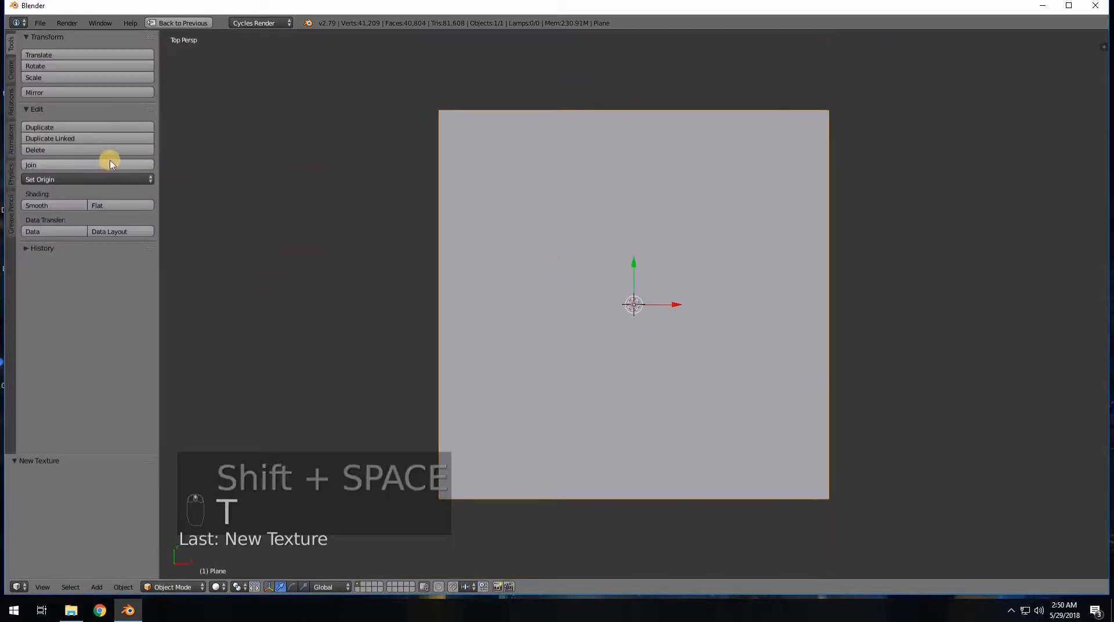
pyautogui.click(173, 586)
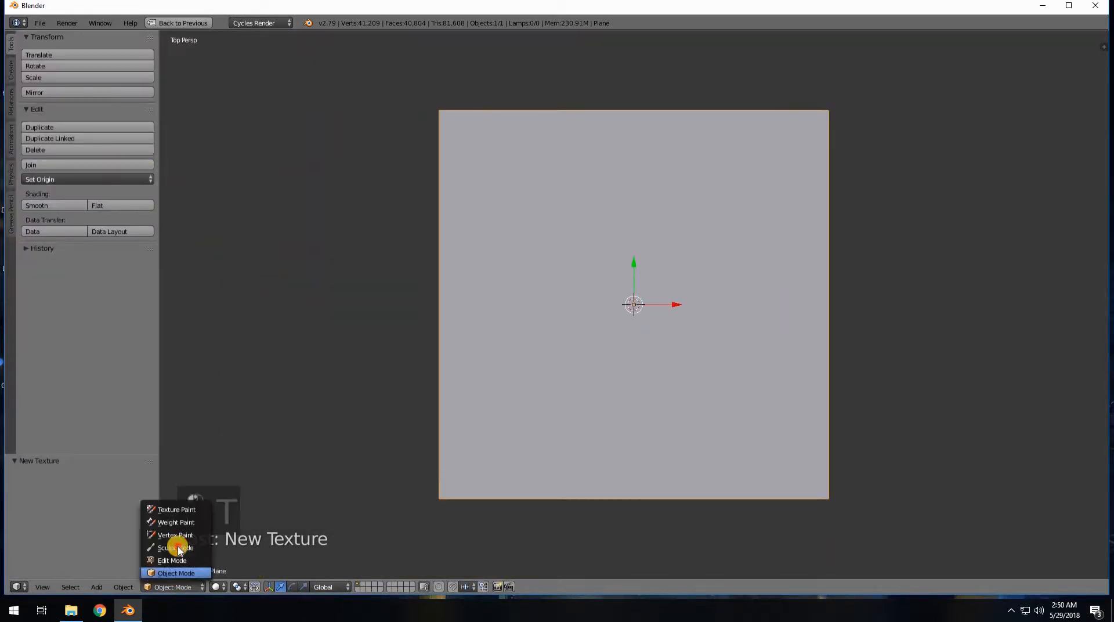
pyautogui.click(180, 547)
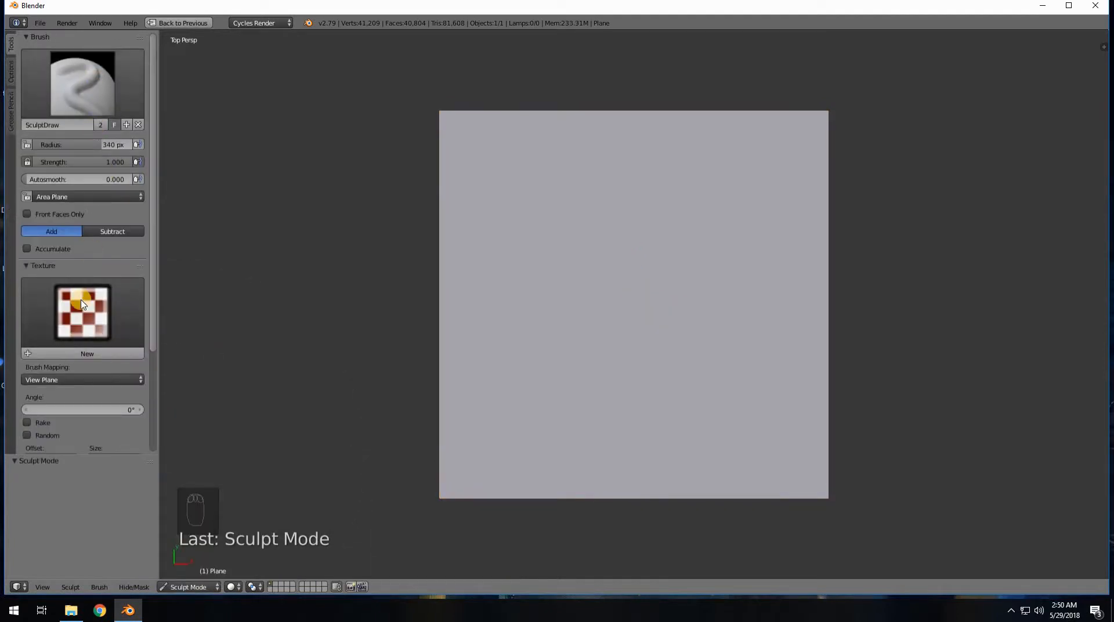
pyautogui.click(119, 323)
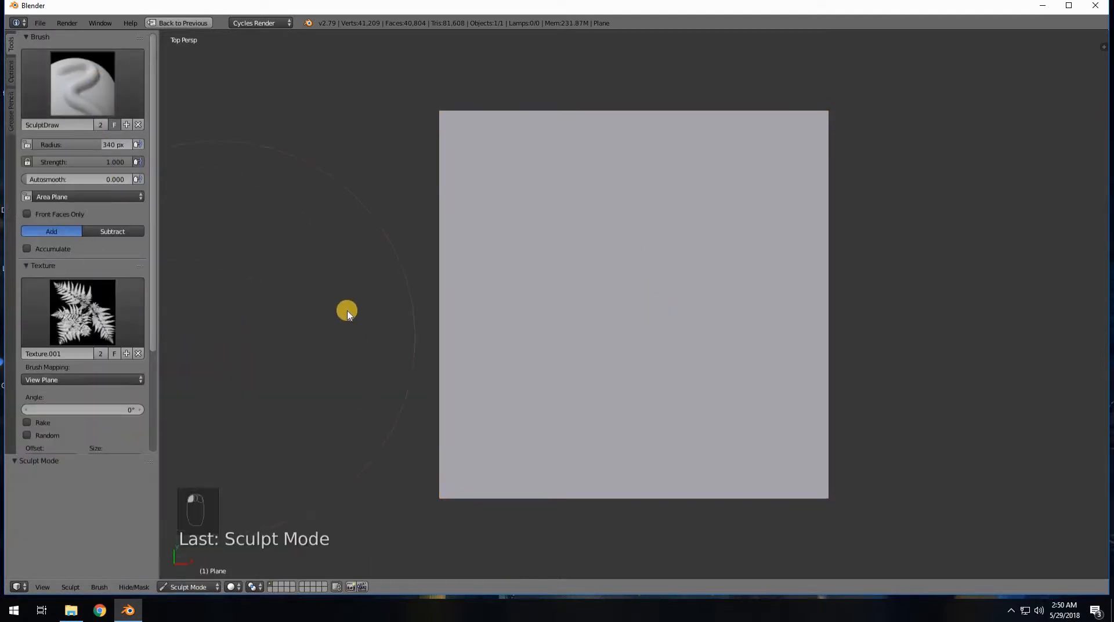
# Set the SculptDraw brush texture's mapping to Tiled.
pyautogui.scroll(2, 631, 333)
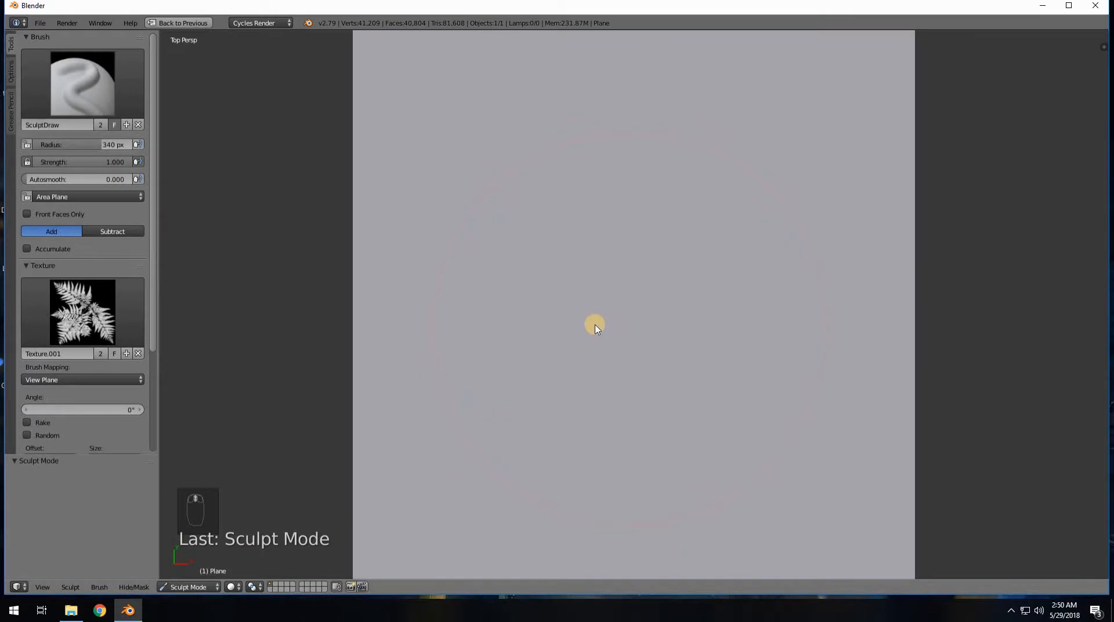
pyautogui.scroll(-1, 595, 327)
pyautogui.click(112, 379)
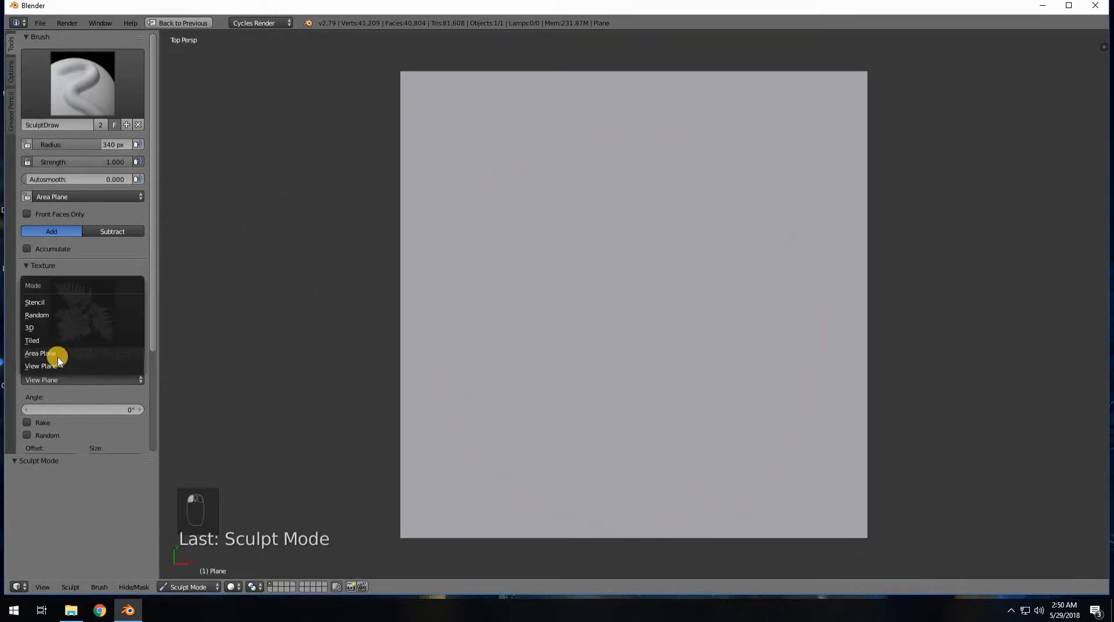
pyautogui.click(32, 340)
# Try a full-strength sculpt stroke with the tiled leaf texture across the upper part of the plane and undo it.
pyautogui.scroll(1, 414, 214)
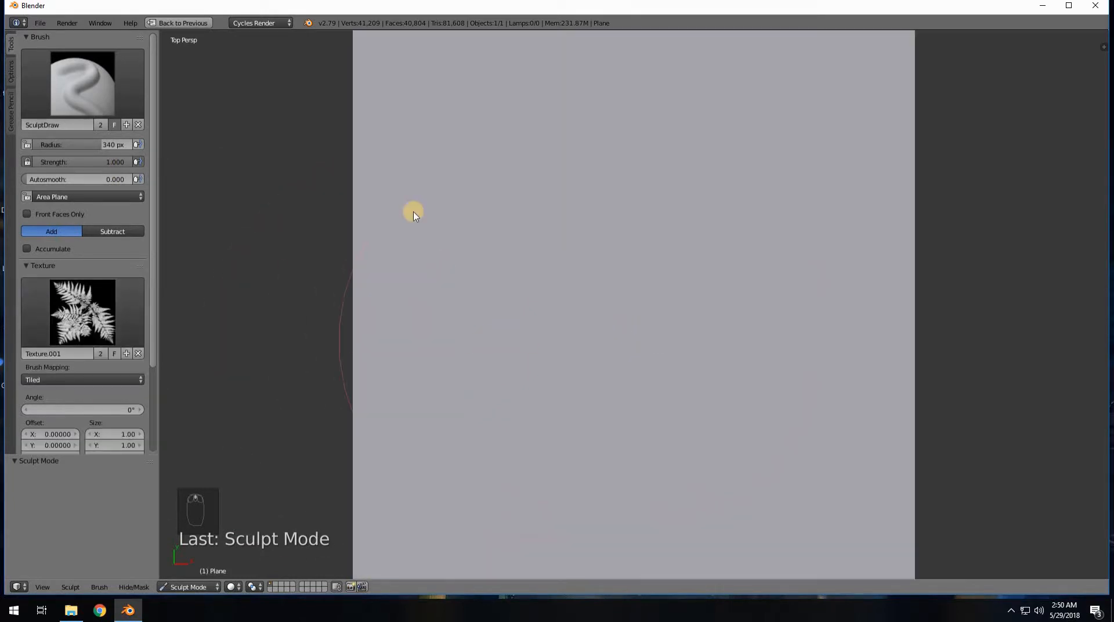
pyautogui.moveTo(380, 118); pyautogui.dragTo(379, 117)
pyautogui.moveTo(743, 124); pyautogui.dragTo(686, 153)
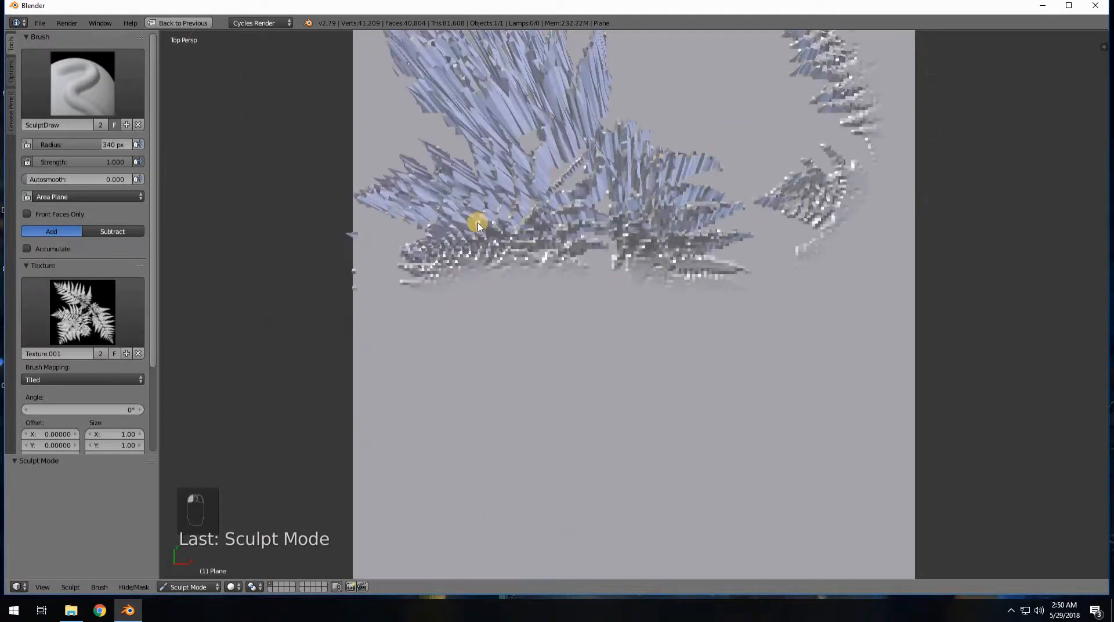
pyautogui.hotkey('ctrl', 'z')
# Set the brush strength to 0.056 and sculpt the tiled leaf pattern across the plane.
pyautogui.hotkey('shift', 'f')
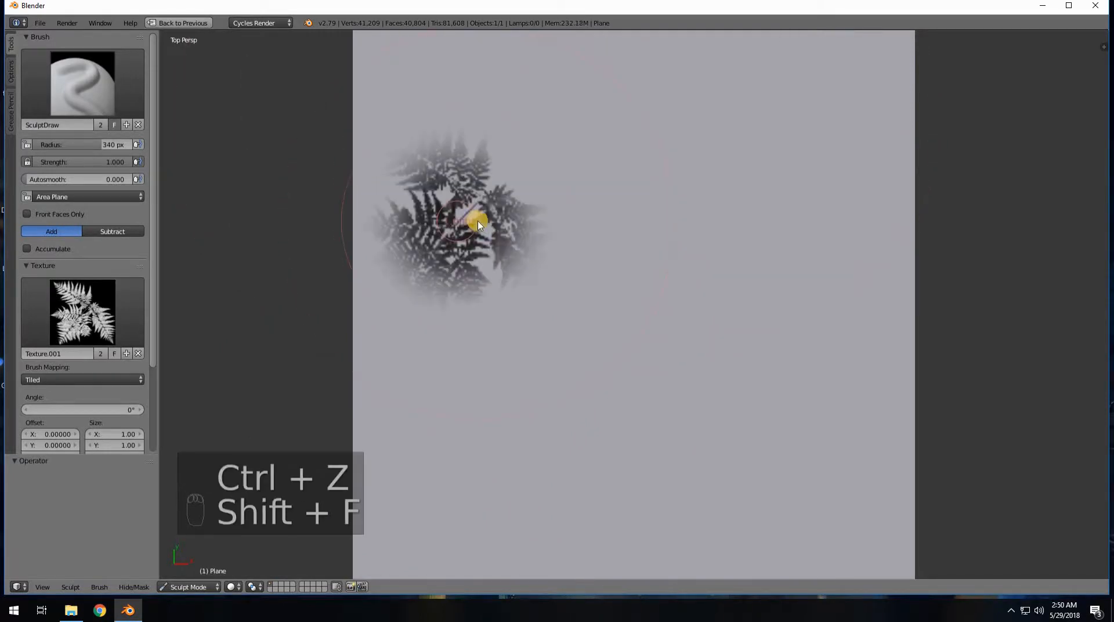
pyautogui.click(567, 242)
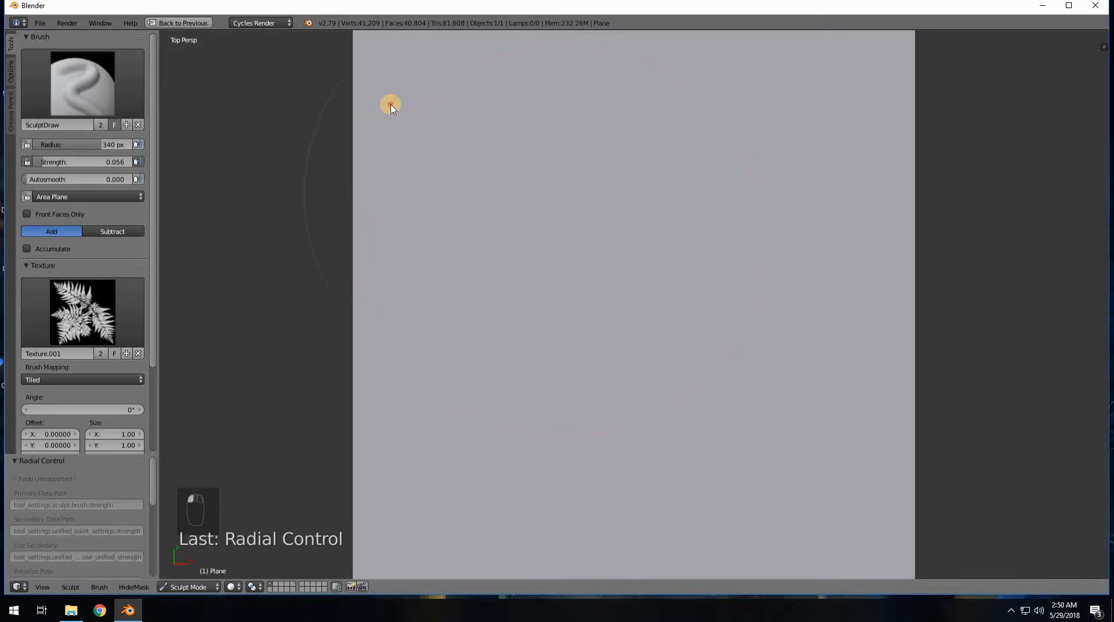
pyautogui.moveTo(819, 152)
pyautogui.mouseDown()
pyautogui.moveTo(294, 329)
pyautogui.moveTo(604, 354)
pyautogui.moveTo(848, 443)
pyautogui.moveTo(642, 499)
pyautogui.moveTo(340, 495)
pyautogui.moveTo(781, 477)
pyautogui.moveTo(874, 328)
pyautogui.moveTo(522, 244)
pyautogui.moveTo(539, 87)
pyautogui.moveTo(896, 144)
pyautogui.moveTo(928, 204)
pyautogui.moveTo(893, 352)
pyautogui.moveTo(858, 361)
pyautogui.mouseUp()
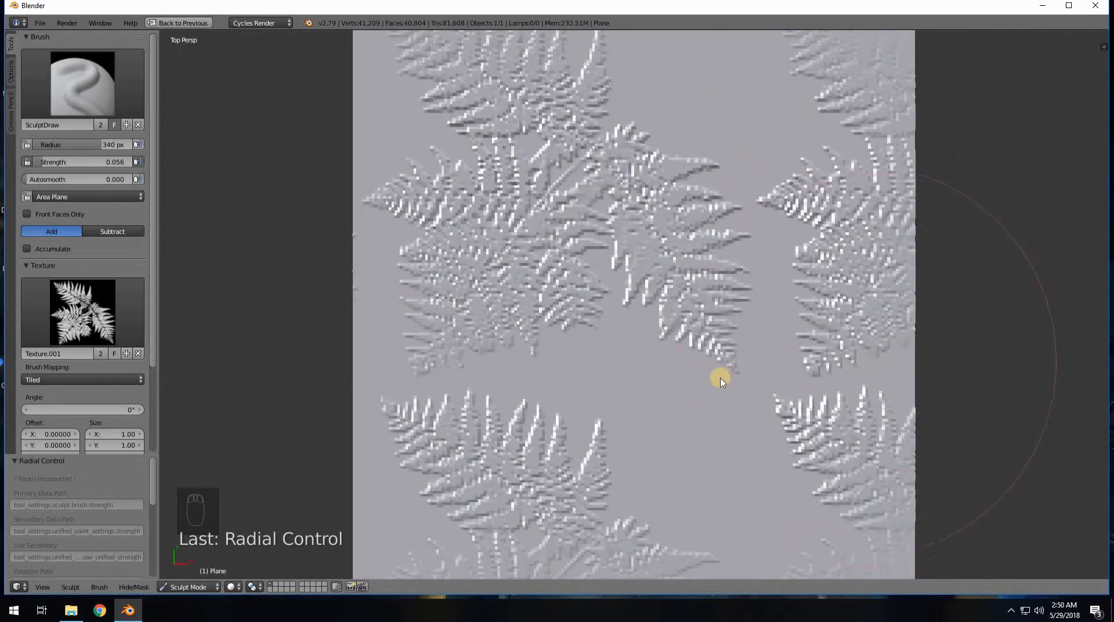
# Examine the sculpted leaf relief from several angles and check the available sculpt brushes.
pyautogui.moveTo(671, 323)
pyautogui.mouseDown(button='middle')
pyautogui.moveTo(661, 284)
pyautogui.moveTo(619, 258)
pyautogui.moveTo(562, 266)
pyautogui.moveTo(509, 315)
pyautogui.moveTo(477, 326)
pyautogui.moveTo(557, 335)
pyautogui.moveTo(664, 313)
pyautogui.moveTo(757, 321)
pyautogui.moveTo(730, 333)
pyautogui.mouseUp(button='middle')
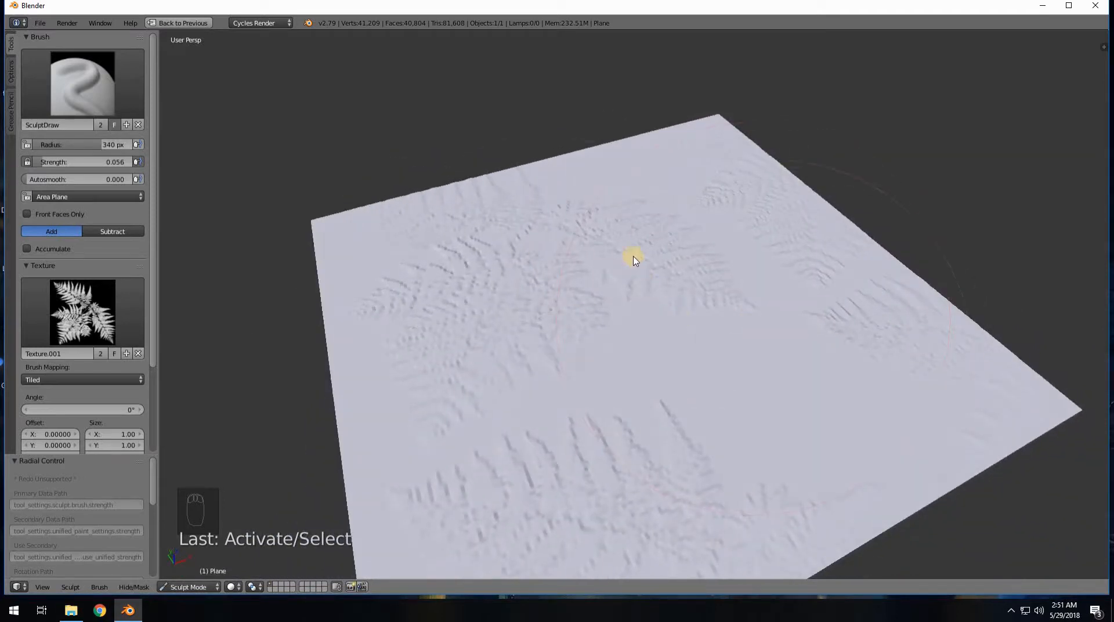
pyautogui.moveTo(695, 364)
pyautogui.mouseDown(button='middle')
pyautogui.moveTo(659, 317)
pyautogui.moveTo(572, 367)
pyautogui.moveTo(418, 363)
pyautogui.moveTo(628, 311)
pyautogui.mouseUp(button='middle')
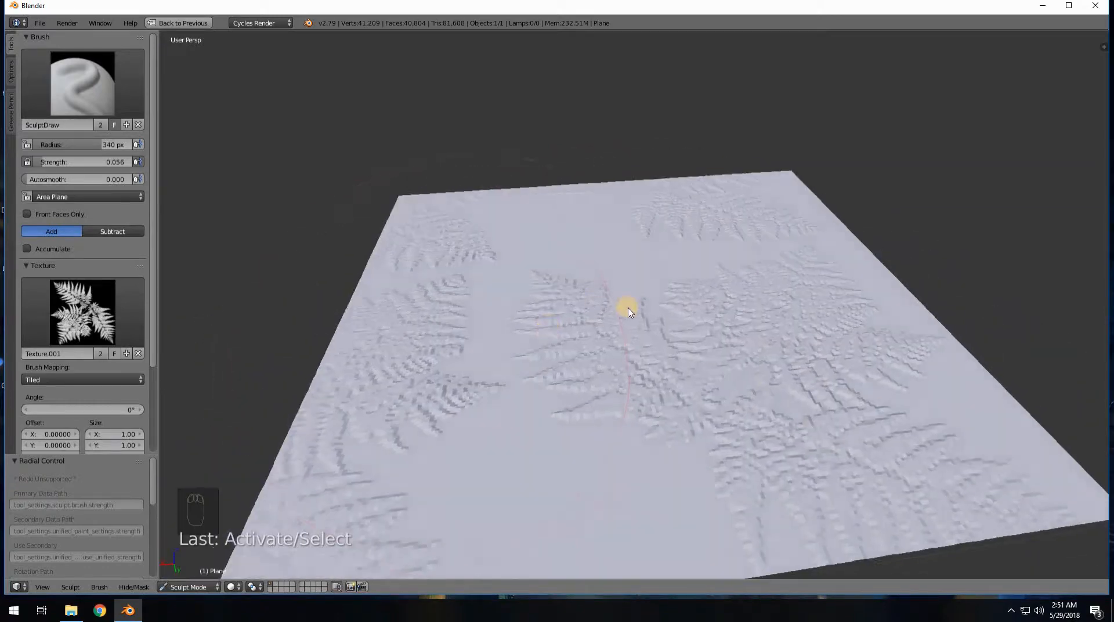
pyautogui.moveTo(629, 354)
pyautogui.mouseDown(button='middle')
pyautogui.moveTo(607, 378)
pyautogui.moveTo(651, 368)
pyautogui.moveTo(742, 317)
pyautogui.moveTo(377, 261)
pyautogui.mouseUp(button='middle')
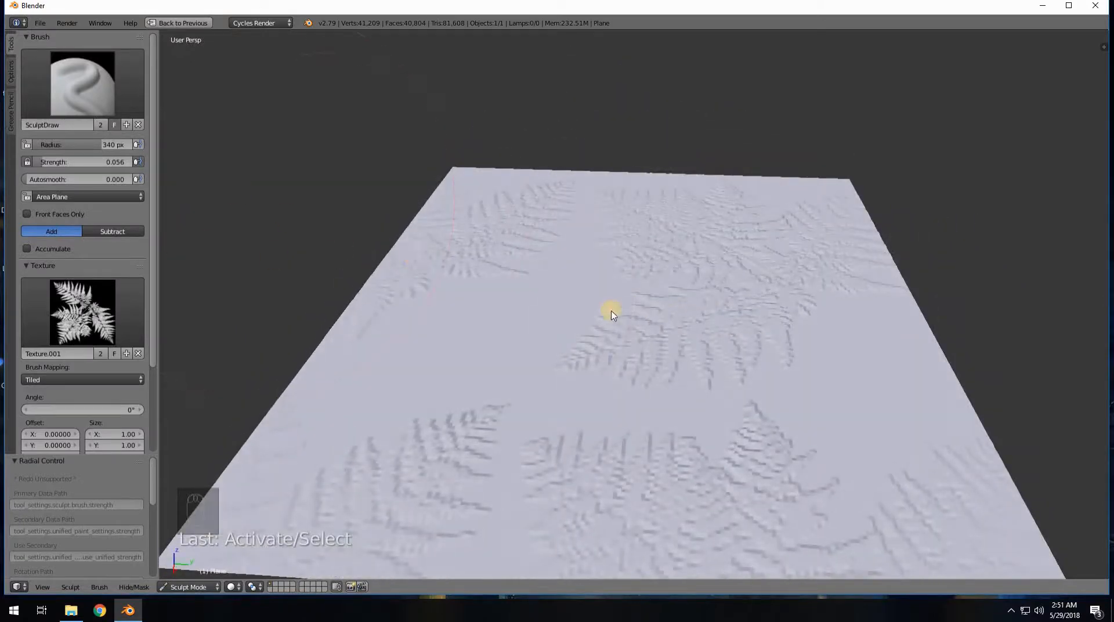
pyautogui.moveTo(605, 336)
pyautogui.mouseDown(button='middle')
pyautogui.moveTo(599, 383)
pyautogui.moveTo(591, 360)
pyautogui.mouseUp(button='middle')
pyautogui.click(77, 82)
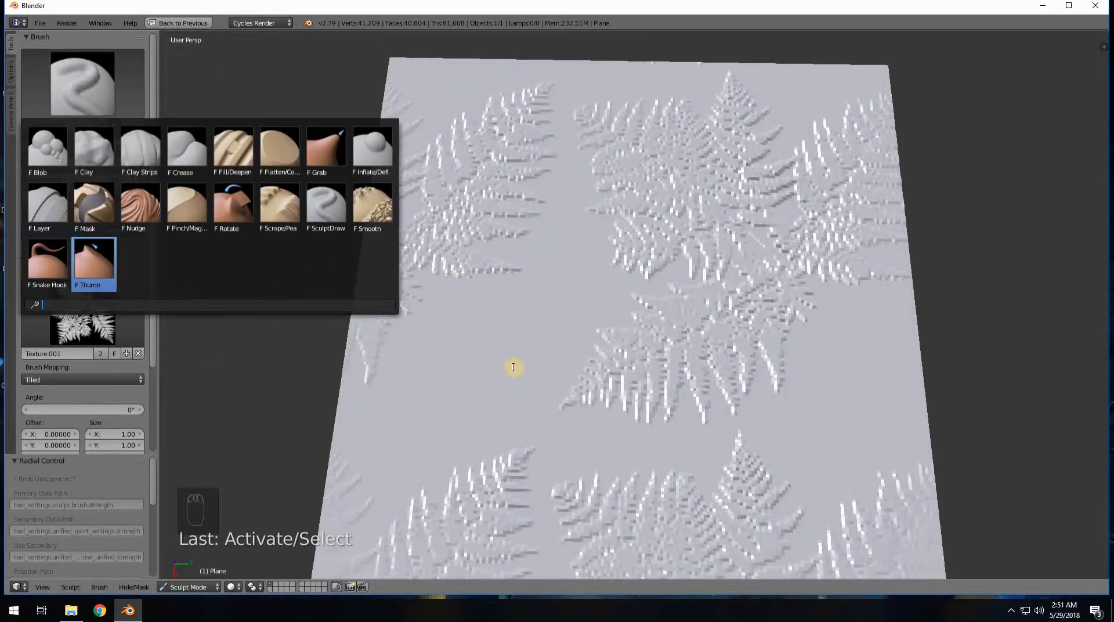
pyautogui.click(555, 297)
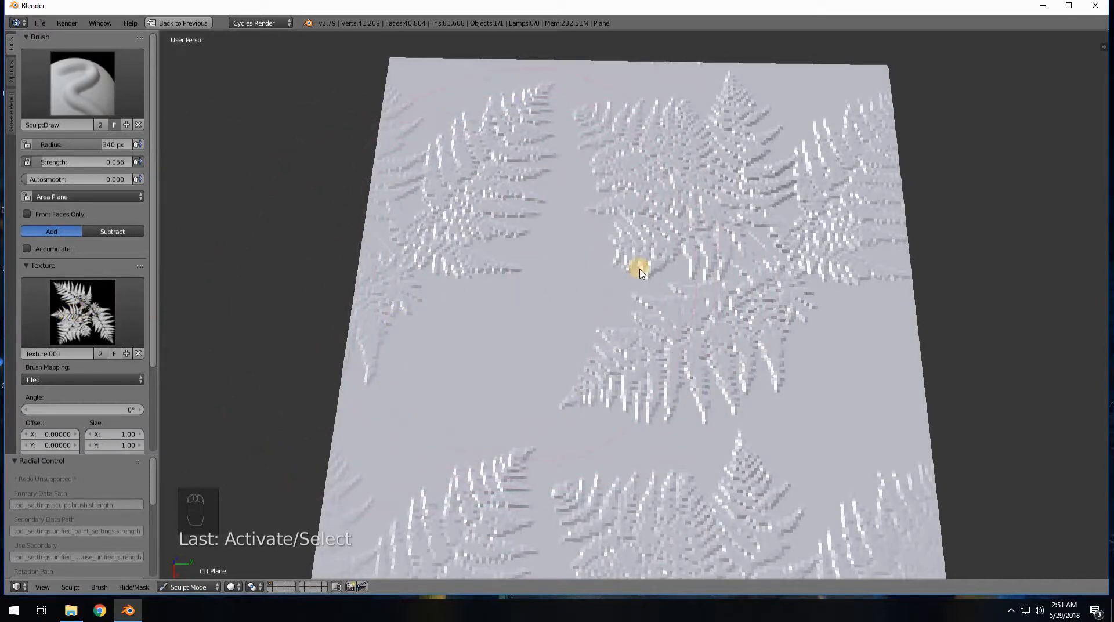
pyautogui.moveTo(640, 290); pyautogui.dragTo(636, 292, button='middle')
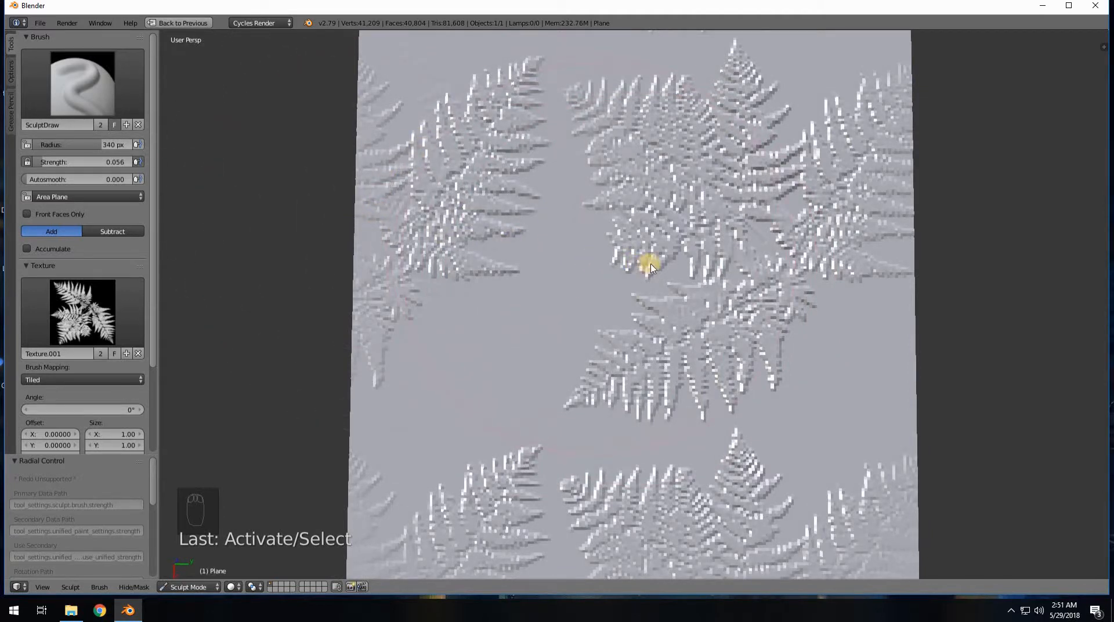
# Undo the leaf strokes sculpted on the plane.
pyautogui.hotkey('ctrl', 'z')
pyautogui.hotkey('ctrl', 'z')
pyautogui.hotkey('ctrl', 'z')
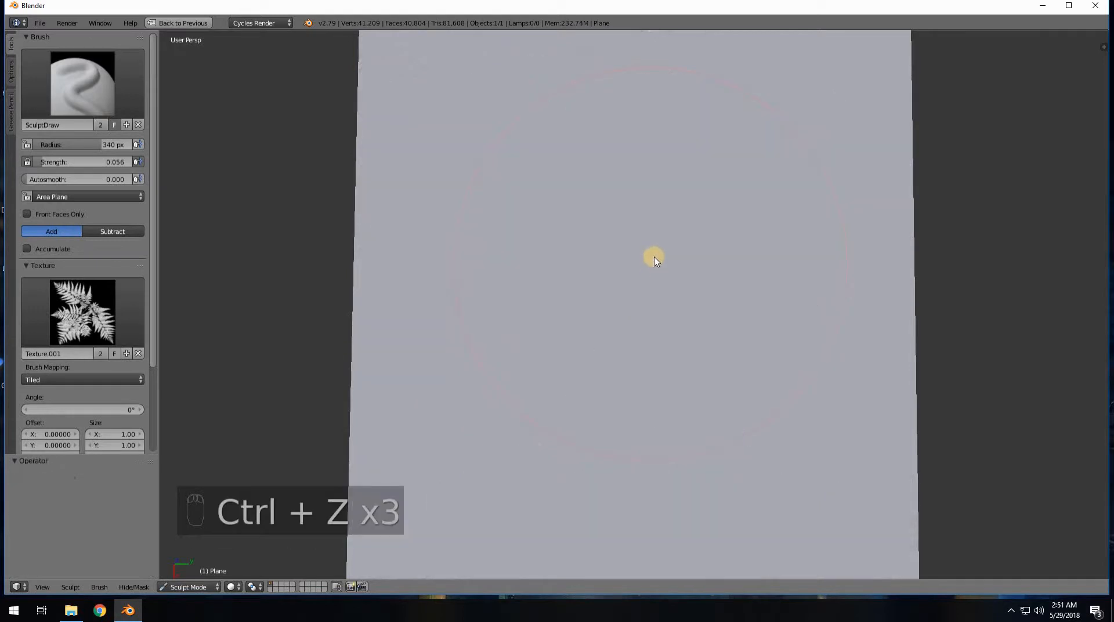
# Sculpt the tiled leaf pattern over the plane with strokes made from two different viewing angles.
pyautogui.moveTo(649, 278); pyautogui.dragTo(543, 187, button='middle')
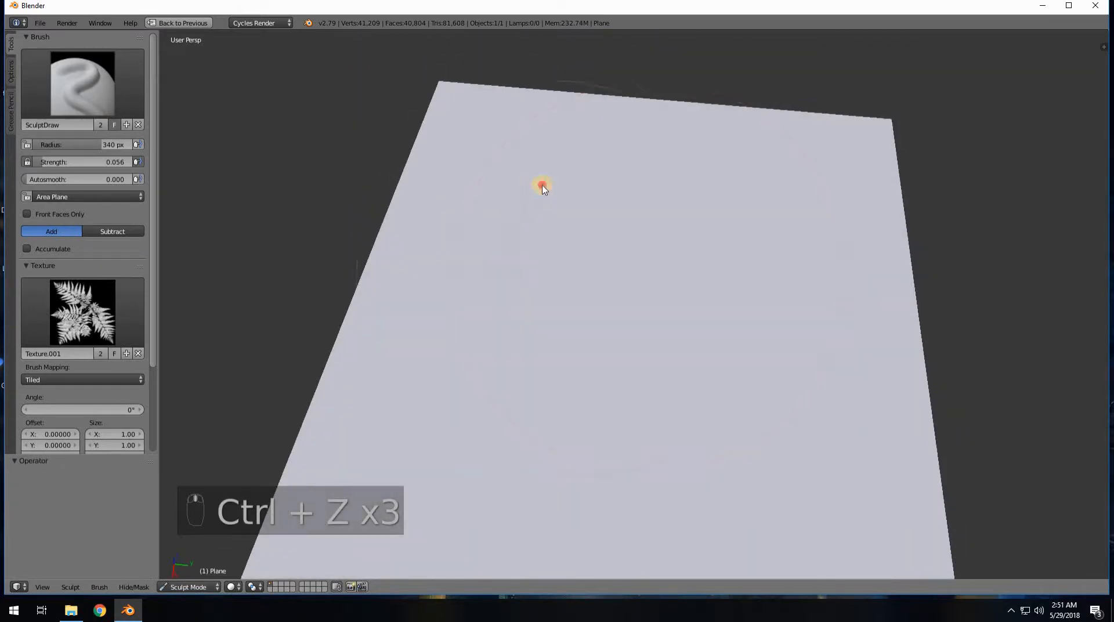
pyautogui.moveTo(736, 301); pyautogui.dragTo(484, 280)
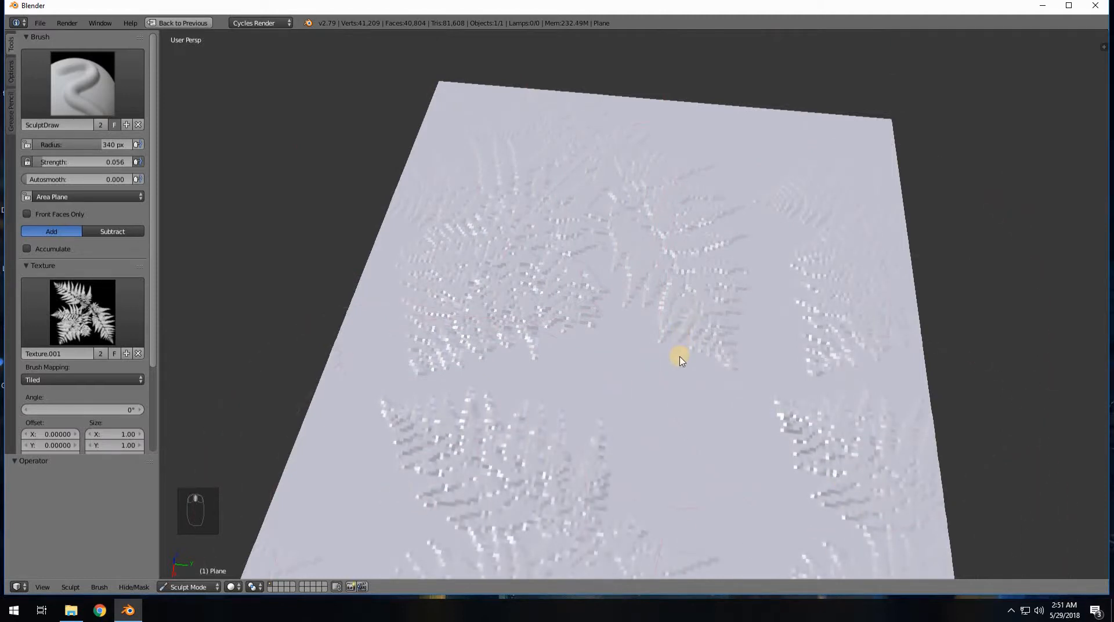
pyautogui.moveTo(681, 361)
pyautogui.mouseDown(button='middle')
pyautogui.moveTo(698, 296)
pyautogui.moveTo(668, 151)
pyautogui.mouseUp(button='middle')
pyautogui.moveTo(664, 96)
pyautogui.mouseDown()
pyautogui.moveTo(897, 179)
pyautogui.moveTo(887, 205)
pyautogui.moveTo(747, 252)
pyautogui.mouseUp()
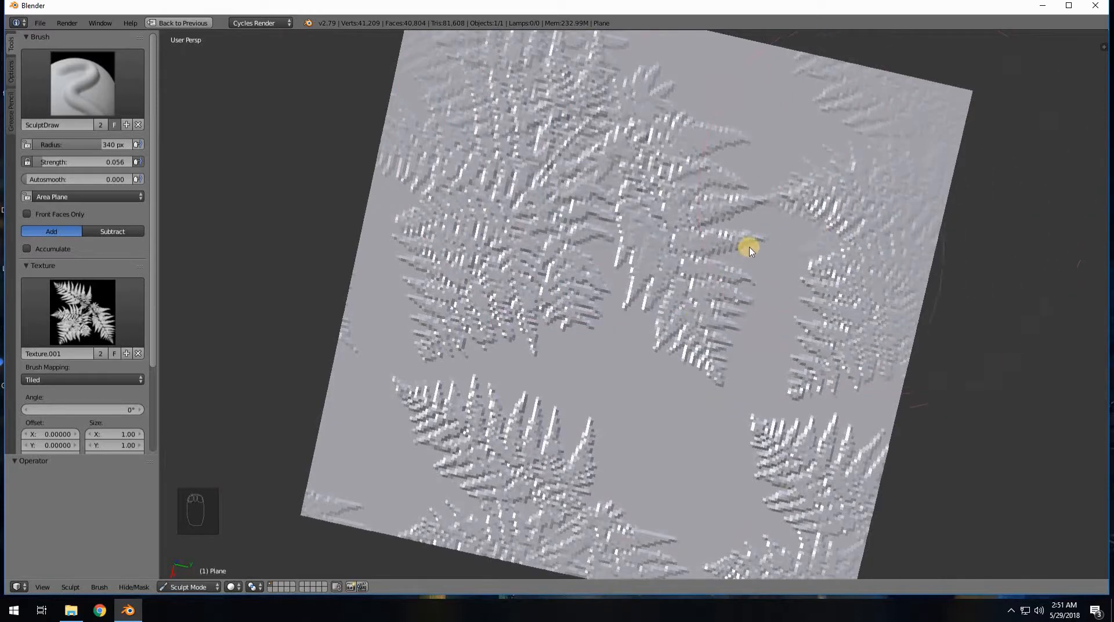